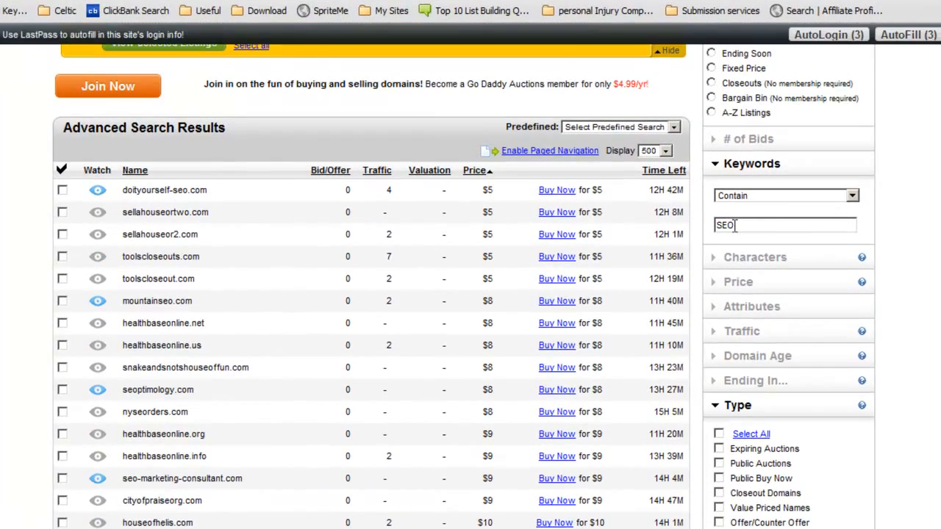
- Expand the Domain Age filter beside the auction results and set its minimum to 5
{"action": "scroll", "coordinate": [934, 294], "scroll_direction": "down", "scroll_amount": 5}
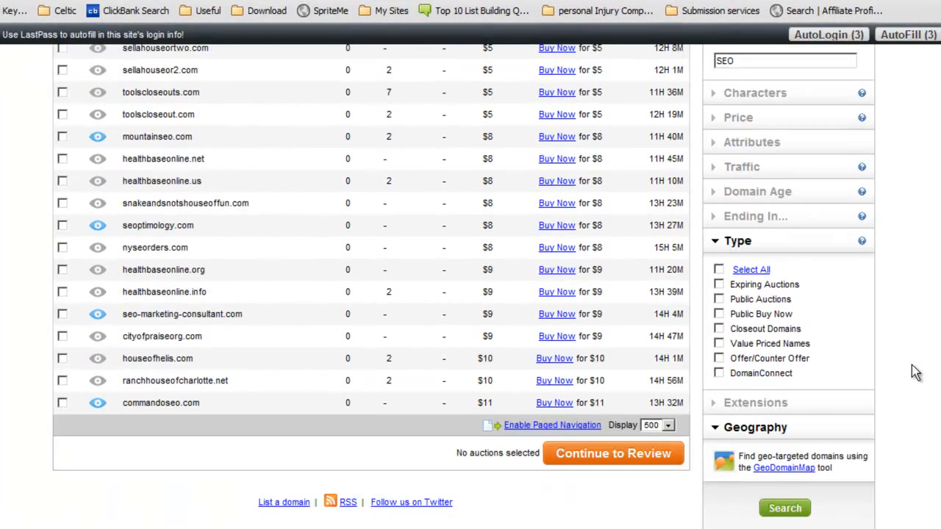
{"action": "scroll", "coordinate": [921, 368], "scroll_direction": "up", "scroll_amount": 3}
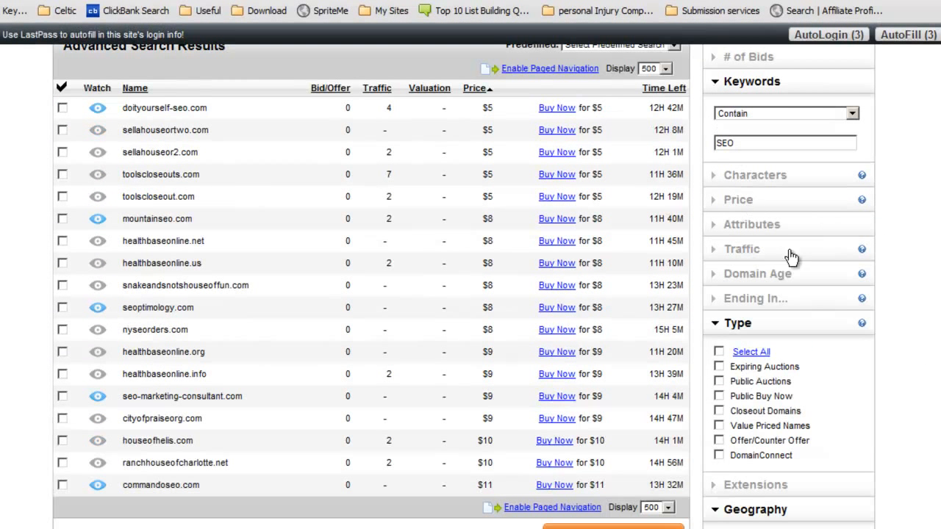
{"action": "left_click", "coordinate": [798, 276]}
{"action": "left_click", "coordinate": [721, 322]}
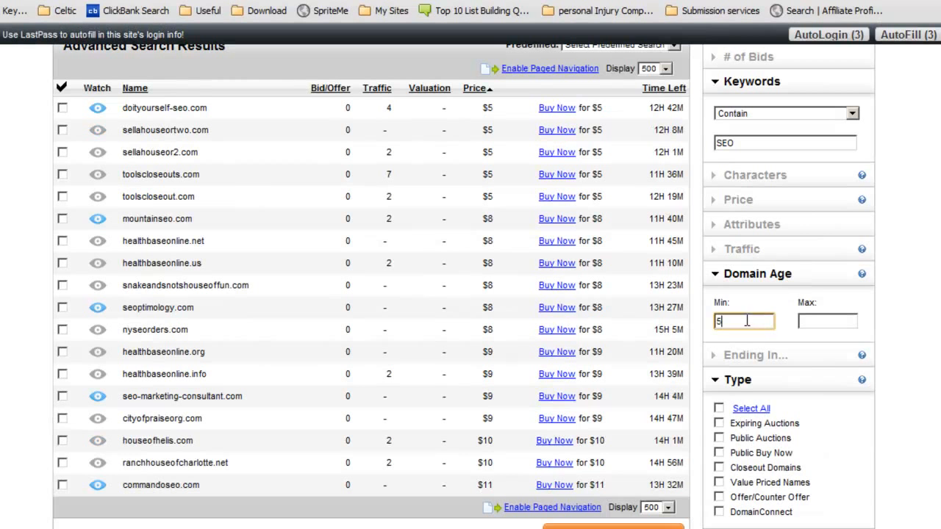
{"action": "type", "text": "5"}
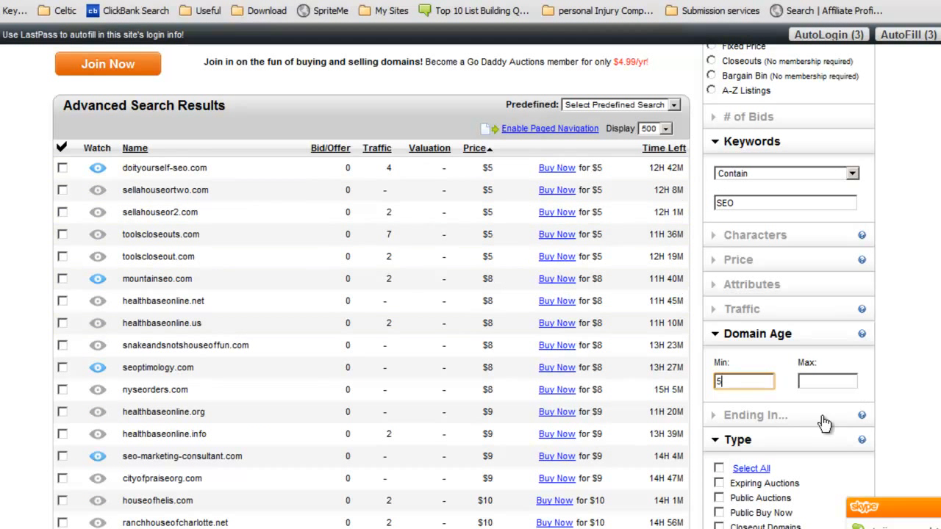
{"action": "left_click_drag", "start_coordinate": [765, 205], "coordinate": [709, 203]}
{"action": "left_click", "coordinate": [925, 209]}
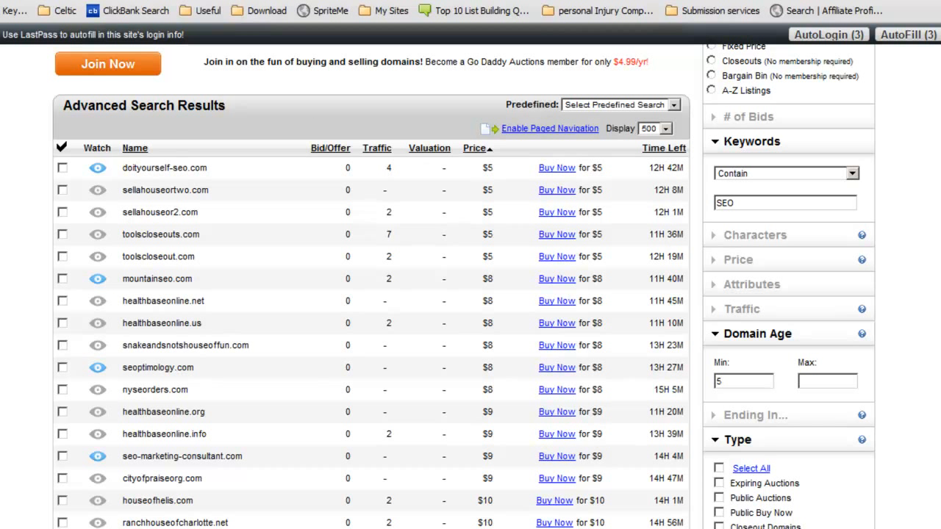
- Open the doityourself-seo.com listing link in a new tab
{"action": "right_click", "coordinate": [177, 174]}
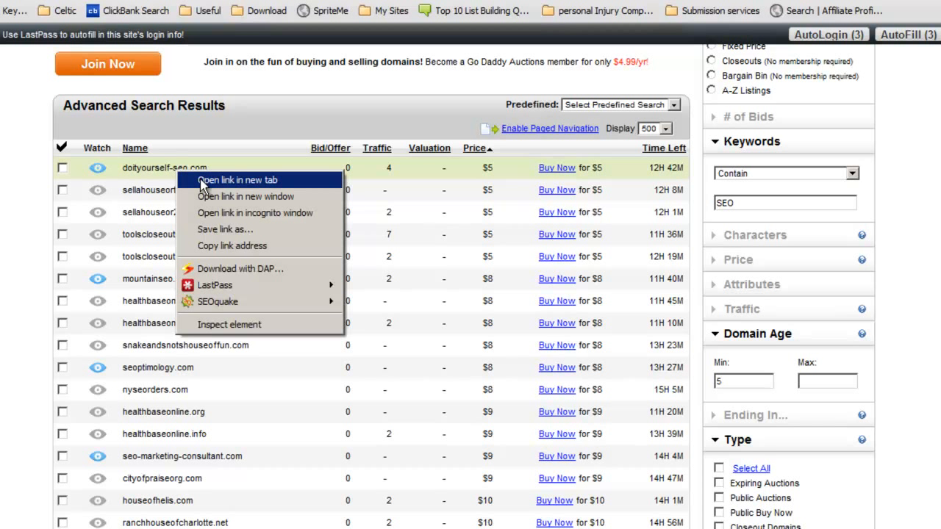
{"action": "left_click", "coordinate": [203, 183]}
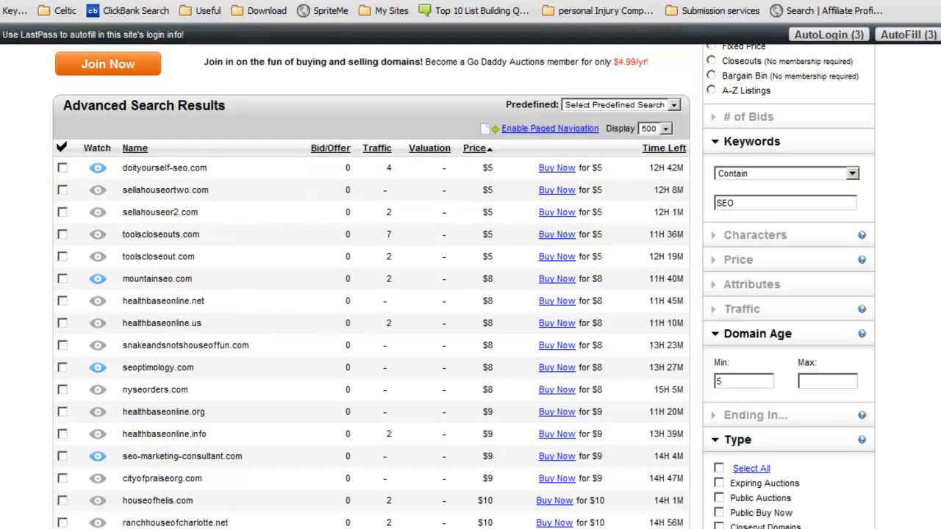
{"action": "key", "text": "ctrl+Tab"}
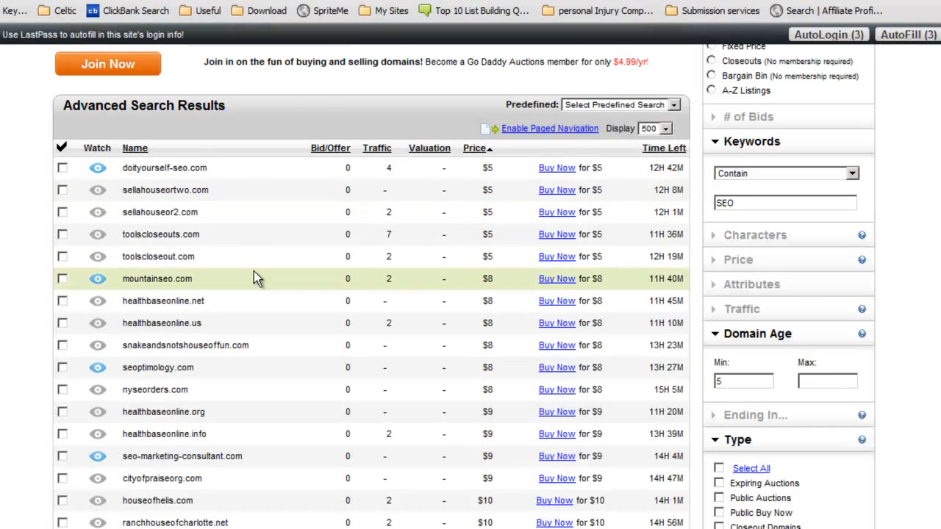
- Expand the auction details of seo-marketing-consultant.com and select its domain name text
{"action": "scroll", "coordinate": [254, 272], "scroll_direction": "down", "scroll_amount": 3}
{"action": "left_click", "coordinate": [196, 292]}
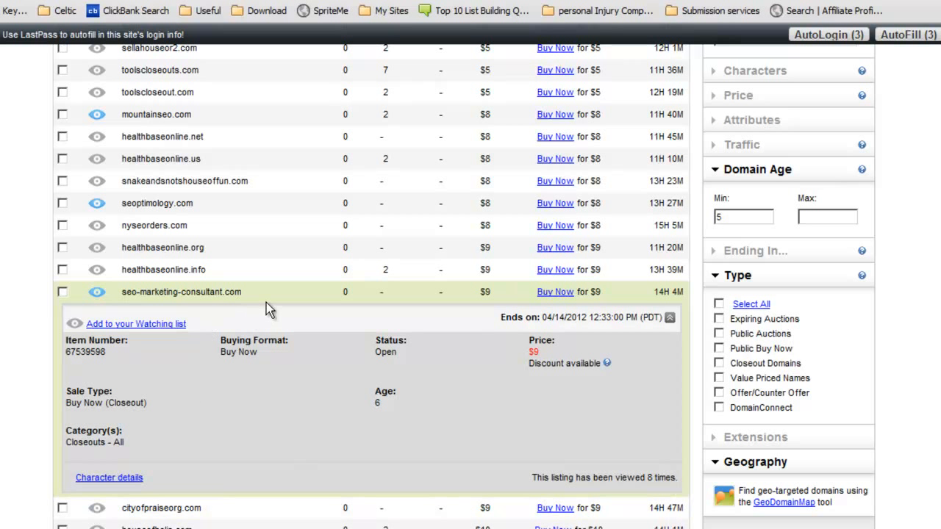
{"action": "left_click_drag", "start_coordinate": [220, 291], "coordinate": [122, 292]}
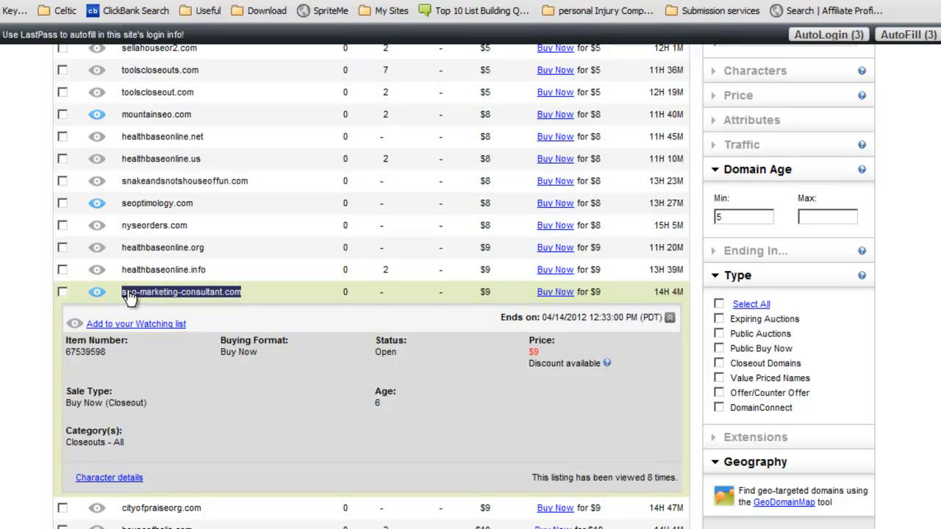
- Open the selected listing's link in a new tab, check it, and return to the auction results
{"action": "right_click", "coordinate": [128, 292]}
{"action": "left_click", "coordinate": [168, 305]}
{"action": "key", "text": "ctrl+Tab"}
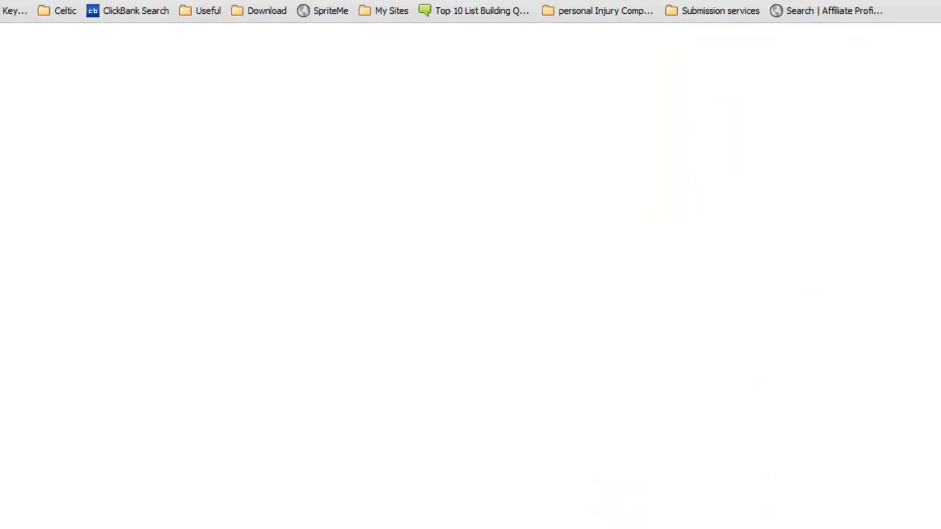
{"action": "key", "text": "ctrl+shift+Tab"}
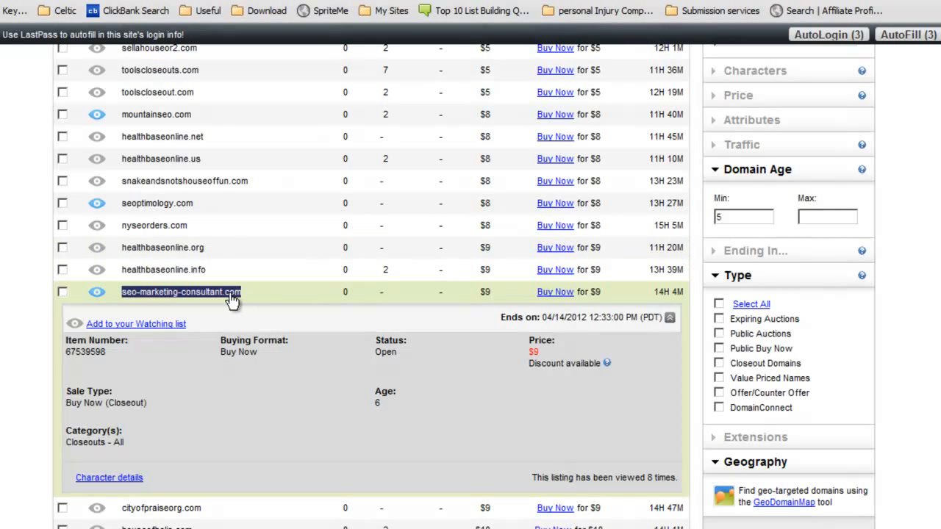
- Go to the selected domain's website and toggle the SEOquake parameters panel off and on again
{"action": "right_click", "coordinate": [231, 293]}
{"action": "left_click", "coordinate": [311, 402]}
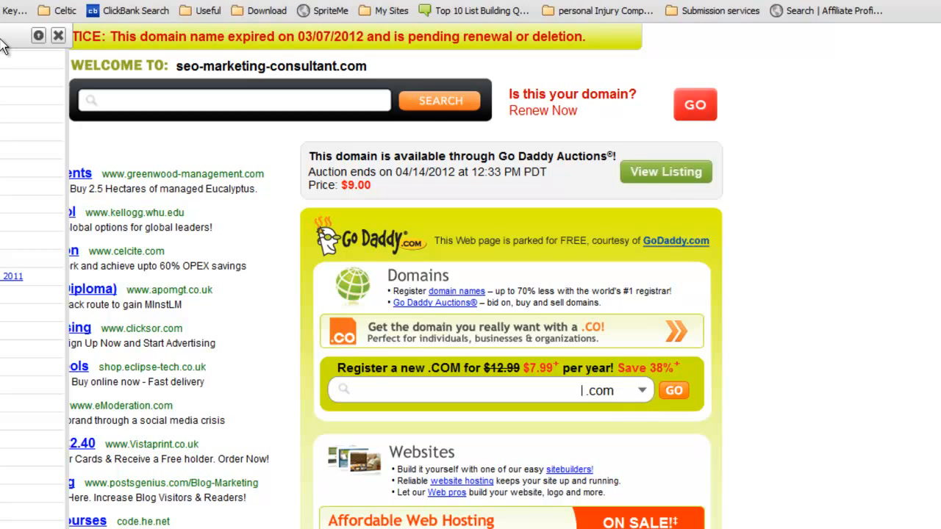
{"action": "left_click", "coordinate": [40, 36]}
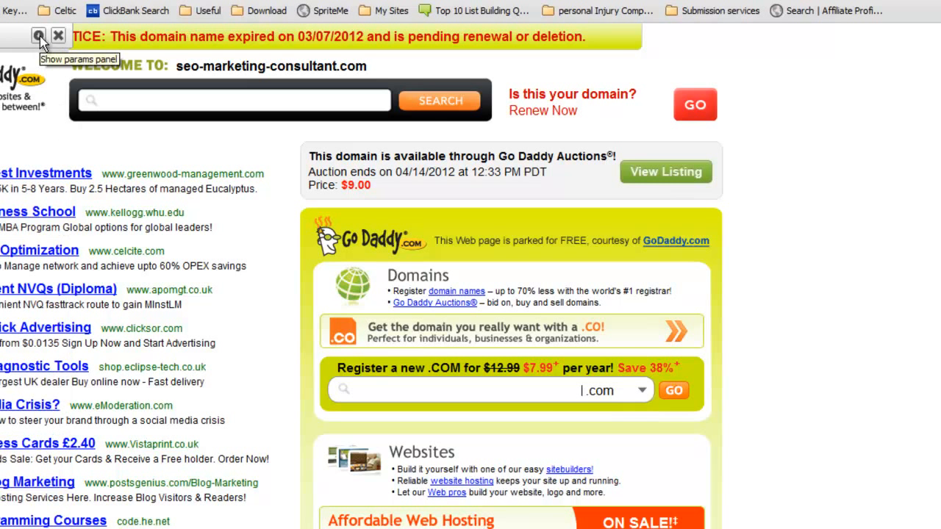
{"action": "left_click", "coordinate": [40, 36]}
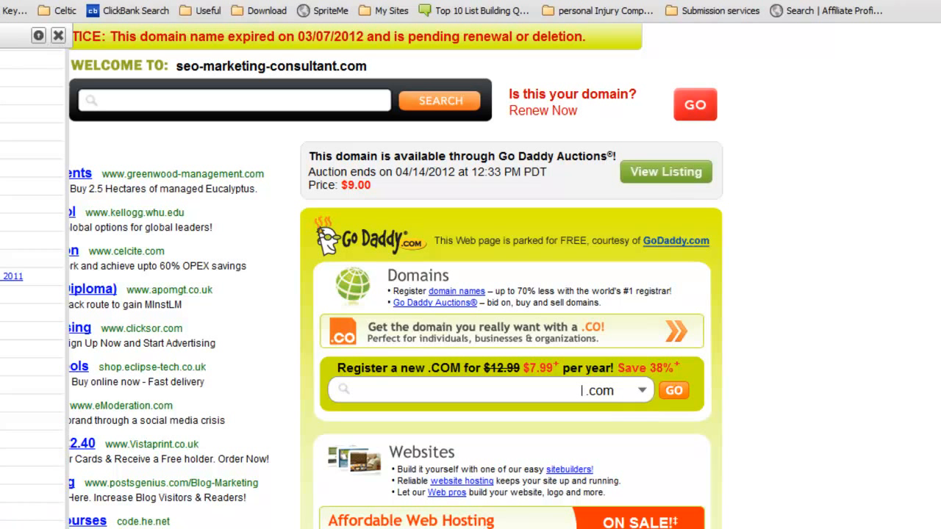
- Open the SEOquake preferences and view the Seobar settings
{"action": "left_click", "coordinate": [939, 1]}
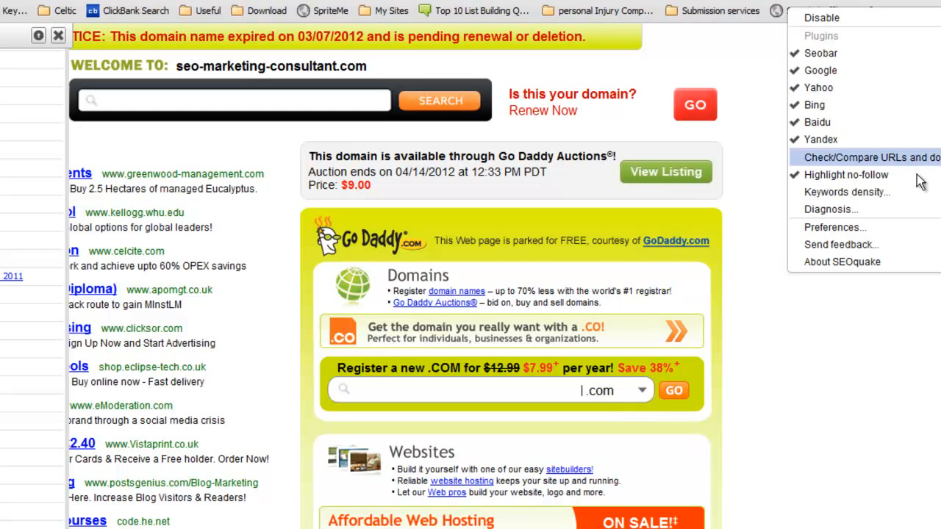
{"action": "left_click", "coordinate": [890, 228]}
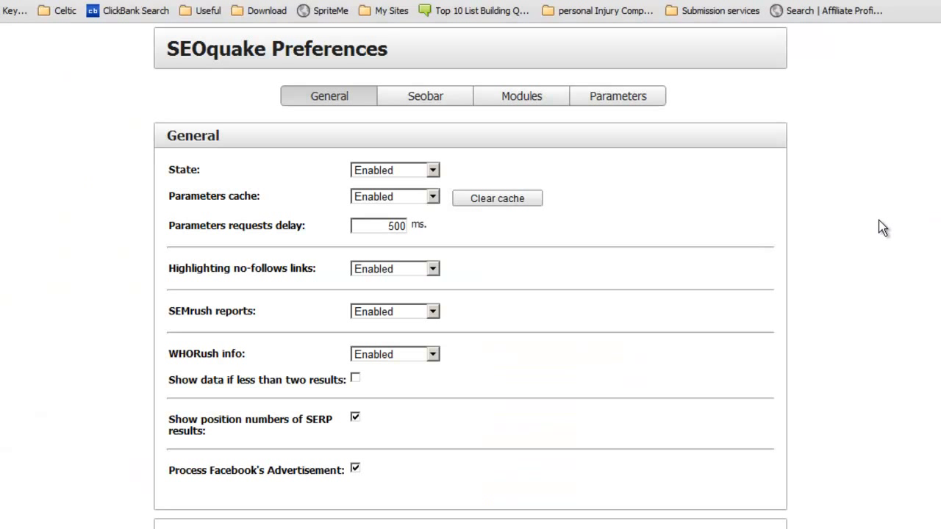
{"action": "left_click", "coordinate": [431, 97]}
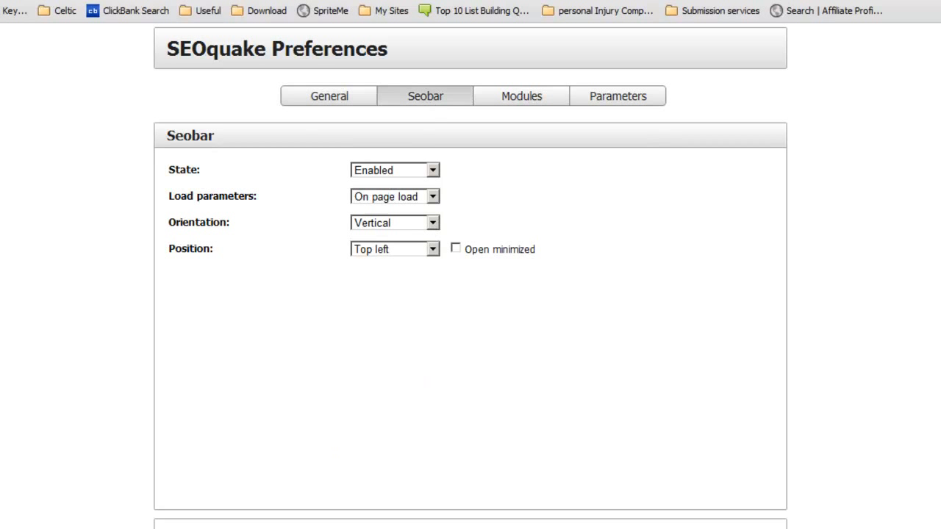
- Return from the SEOquake preferences to the parked seo-marketing-consultant.com page
{"action": "key", "text": "ctrl+Tab"}
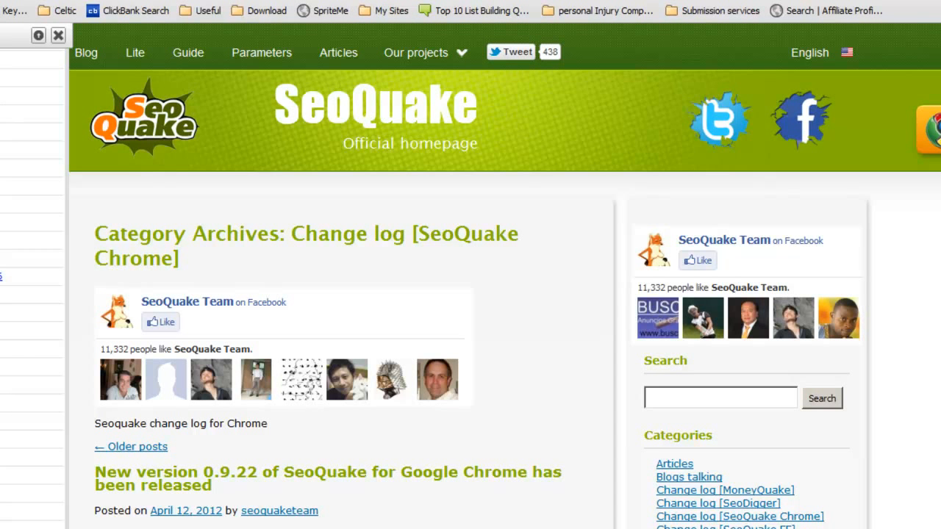
{"action": "key", "text": "ctrl+Tab"}
{"action": "key", "text": "ctrl+Tab"}
{"action": "key", "text": "ctrl+Tab"}
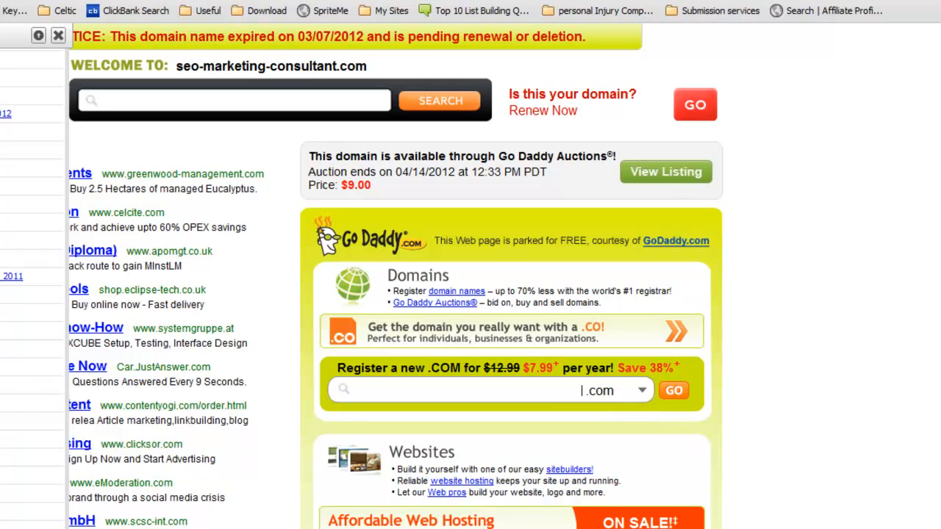
- Examine the Whois record of seo-marketing-consultant.com, including its registrar, name server, IP and Whois history
{"action": "left_click", "coordinate": [603, 2]}
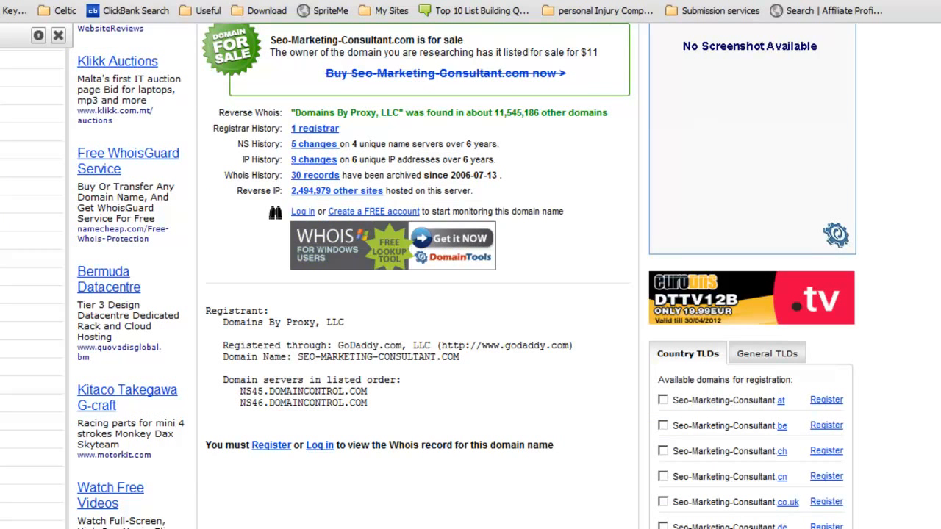
{"action": "scroll", "coordinate": [463, 276], "scroll_direction": "up", "scroll_amount": 4}
{"action": "scroll", "coordinate": [463, 275], "scroll_direction": "down", "scroll_amount": 3}
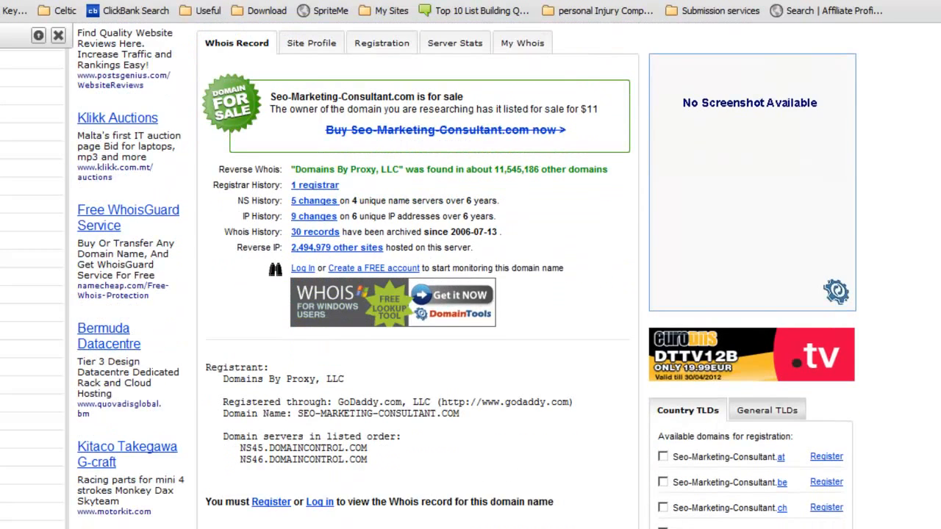
{"action": "scroll", "coordinate": [548, 243], "scroll_direction": "down", "scroll_amount": 1}
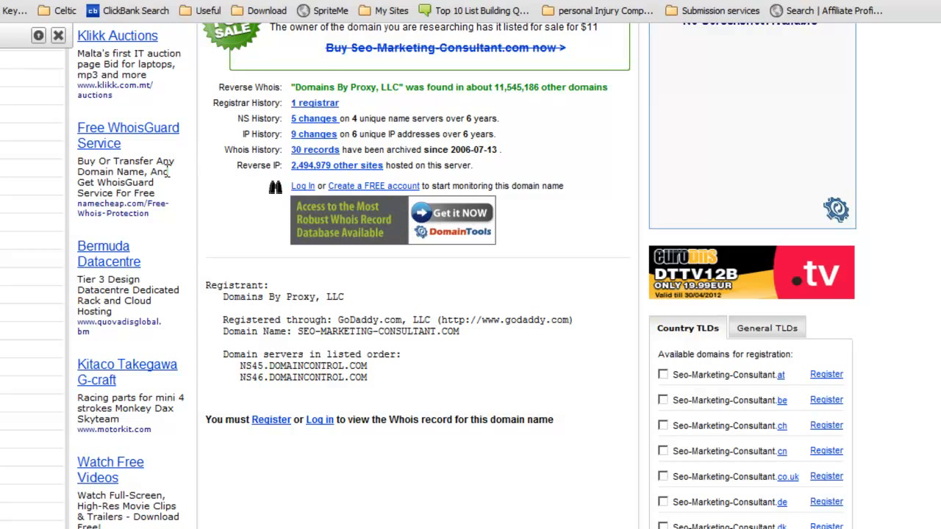
{"action": "scroll", "coordinate": [522, 171], "scroll_direction": "up", "scroll_amount": 3}
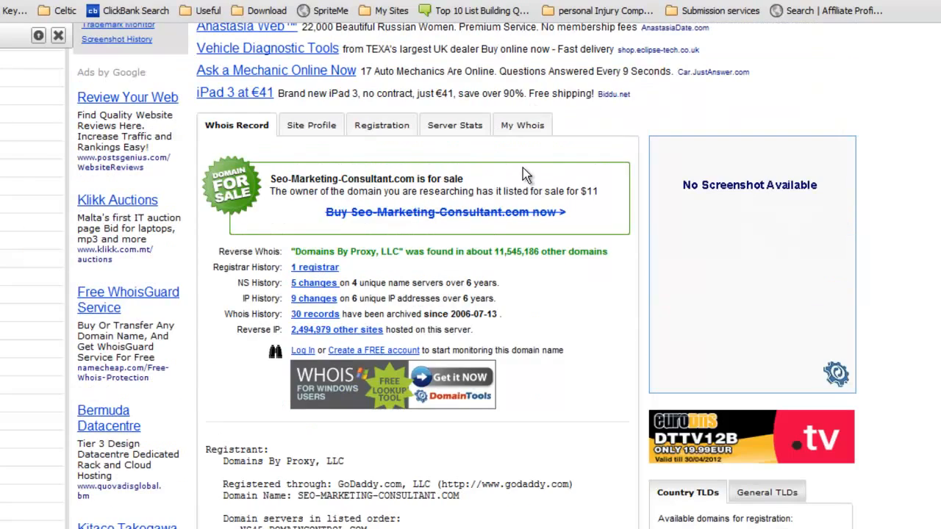
{"action": "scroll", "coordinate": [519, 193], "scroll_direction": "up", "scroll_amount": 1}
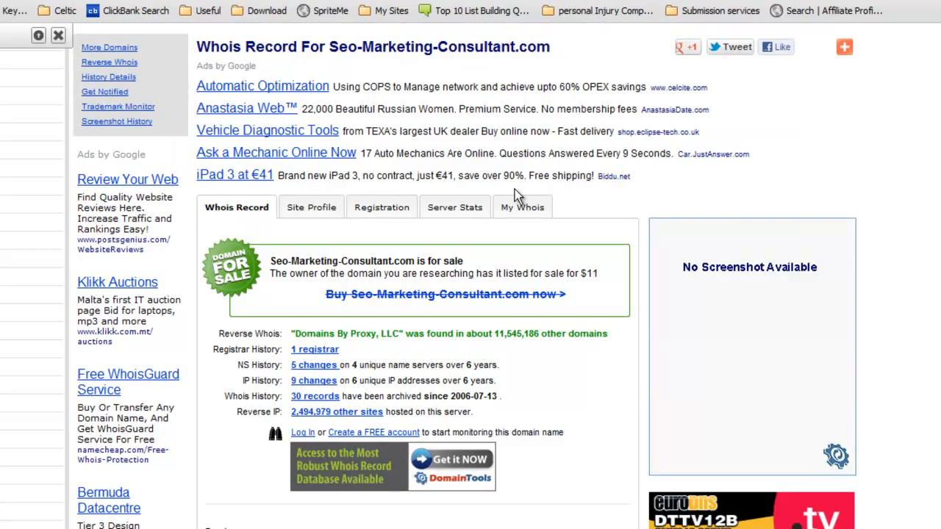
{"action": "scroll", "coordinate": [515, 192], "scroll_direction": "down", "scroll_amount": 5}
{"action": "scroll", "coordinate": [515, 189], "scroll_direction": "up", "scroll_amount": 6}
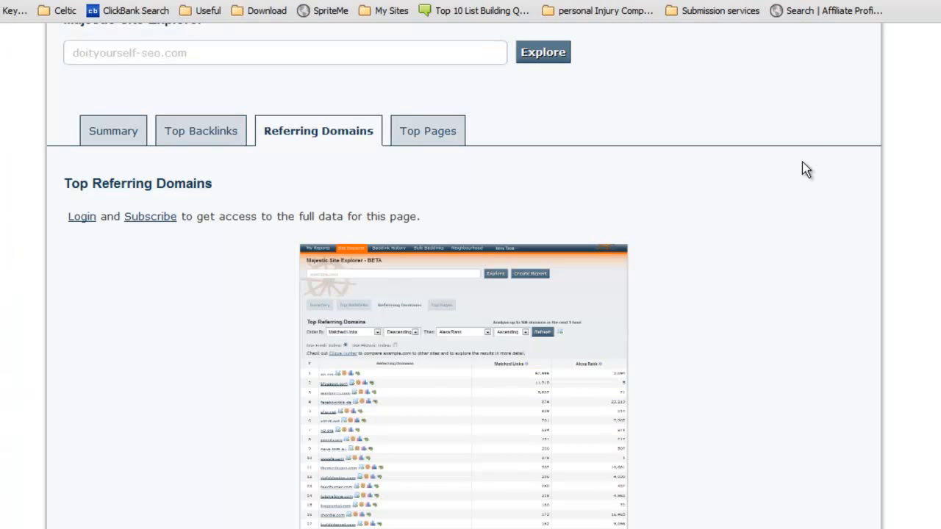
- Open the Summary report for doityourself-seo.com in Majestic Site Explorer
{"action": "scroll", "coordinate": [802, 166], "scroll_direction": "up", "scroll_amount": 4}
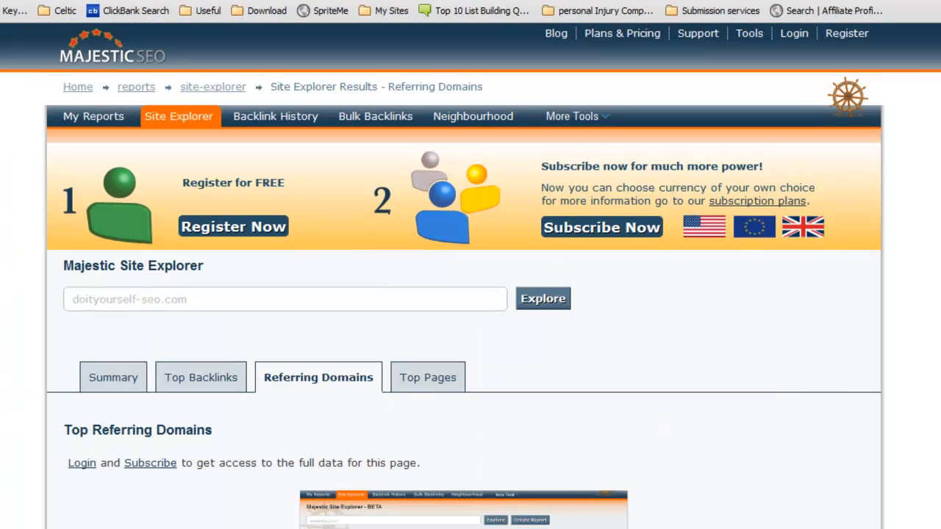
{"action": "left_click", "coordinate": [114, 380]}
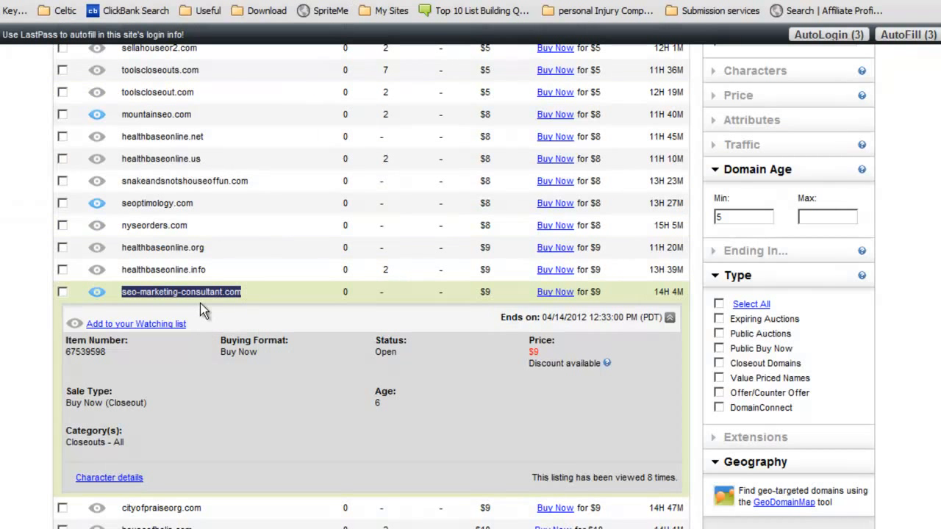
- Copy seo-marketing-consultant.com from the auction results and paste it over the domain in Majestic Site Explorer's search field
{"action": "right_click", "coordinate": [204, 301]}
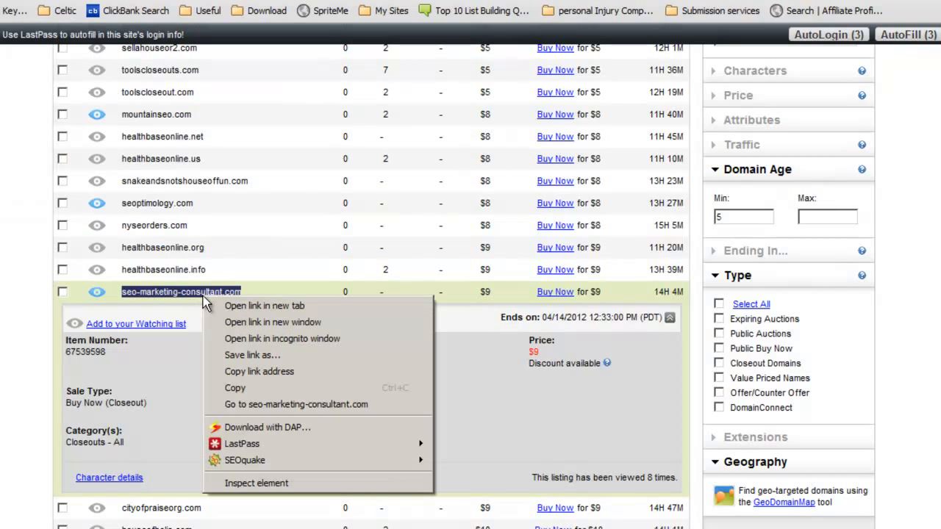
{"action": "left_click", "coordinate": [250, 390]}
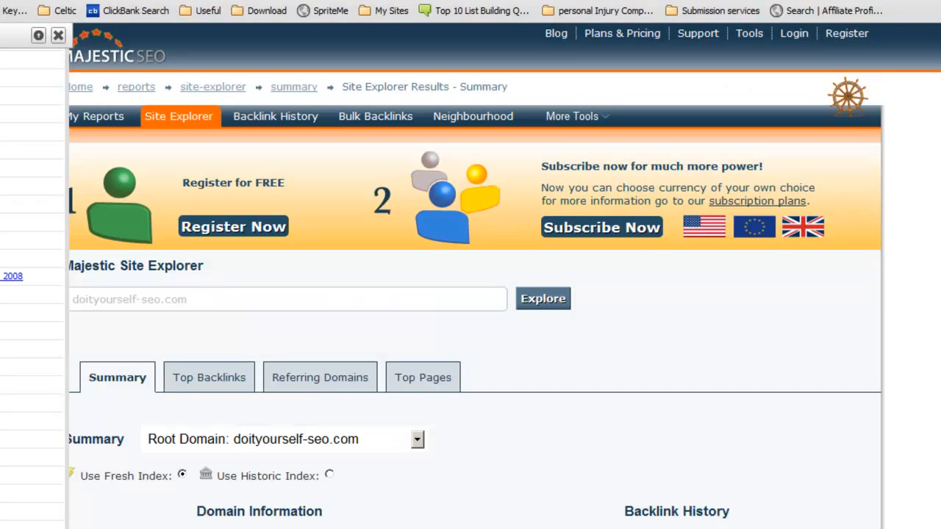
{"action": "left_click", "coordinate": [247, 293]}
{"action": "right_click", "coordinate": [245, 298]}
{"action": "left_click", "coordinate": [218, 298]}
{"action": "left_click_drag", "start_coordinate": [218, 299], "coordinate": [65, 299]}
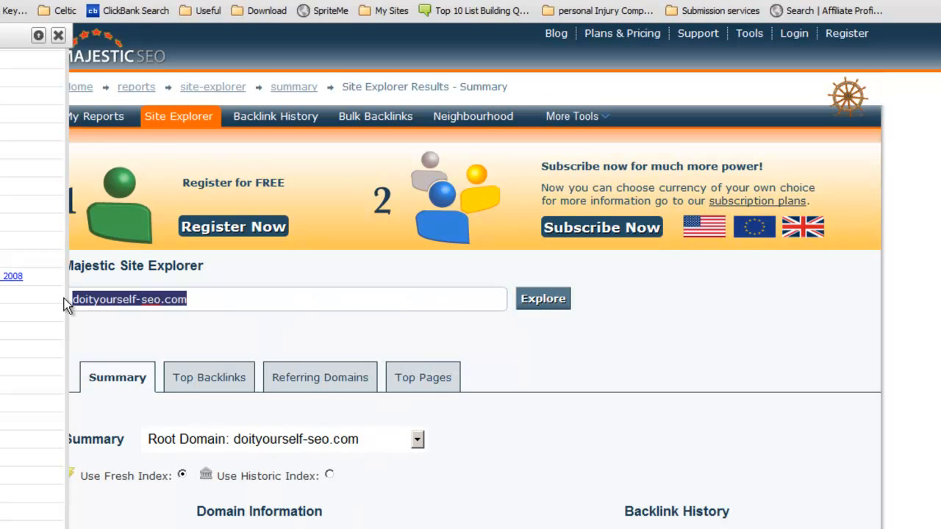
{"action": "right_click", "coordinate": [129, 297]}
{"action": "left_click", "coordinate": [190, 377]}
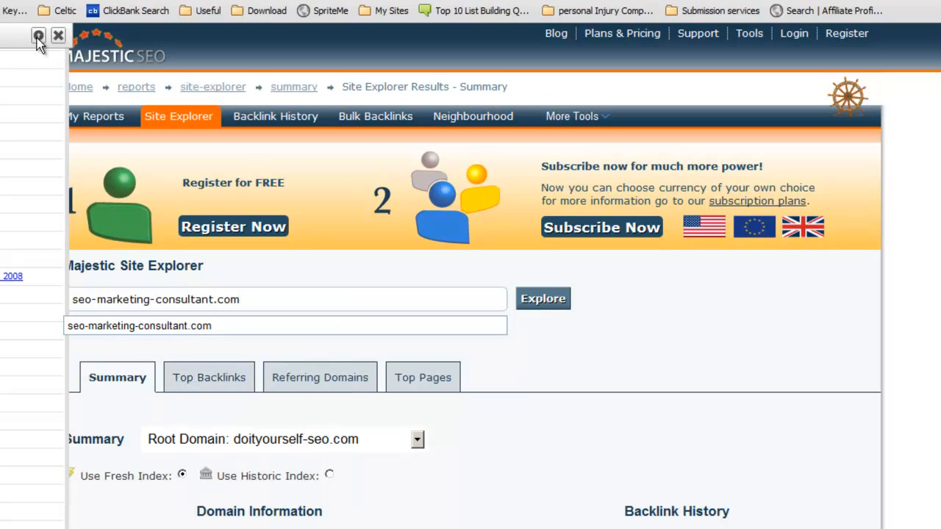
- Close the SEOquake panel, run the exploration of seo-marketing-consultant.com, and view its domain information and backlink history
{"action": "left_click", "coordinate": [55, 35]}
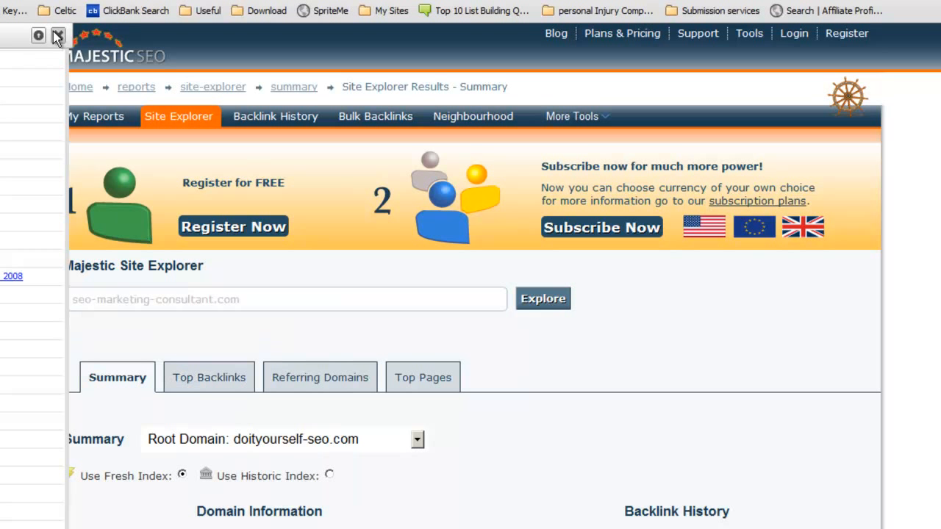
{"action": "left_click", "coordinate": [542, 300]}
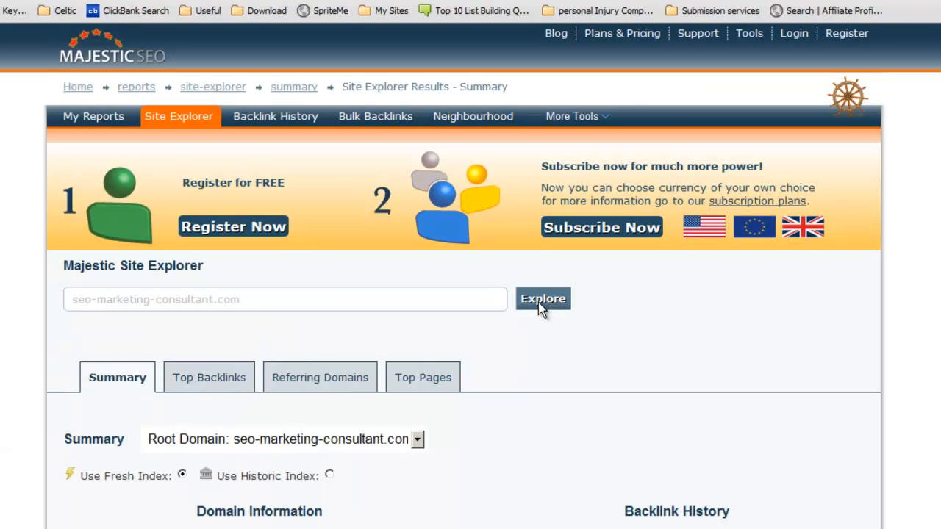
{"action": "scroll", "coordinate": [511, 346], "scroll_direction": "down", "scroll_amount": 5}
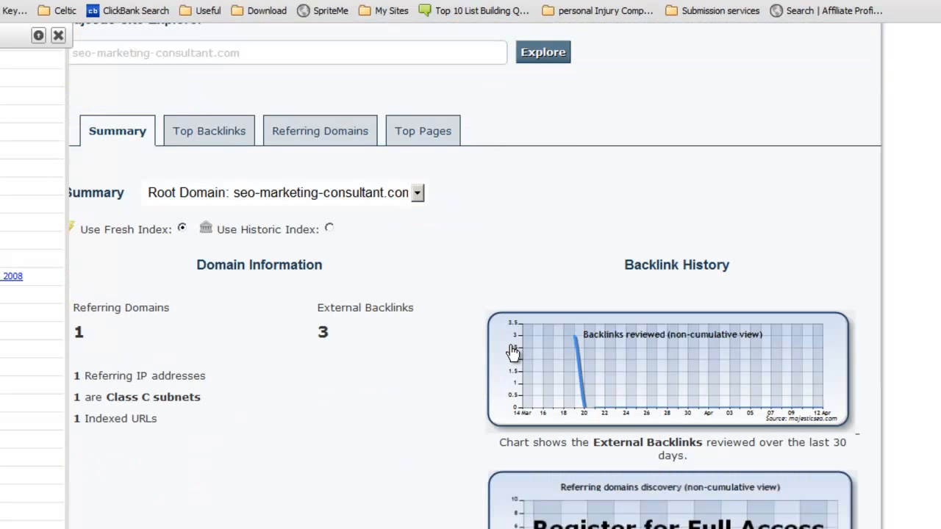
- Review the Majestic Site Explorer summary of seo-marketing-consultant.com, including referring domains, external backlinks and the backlink history charts
{"action": "scroll", "coordinate": [205, 343], "scroll_direction": "down", "scroll_amount": 3}
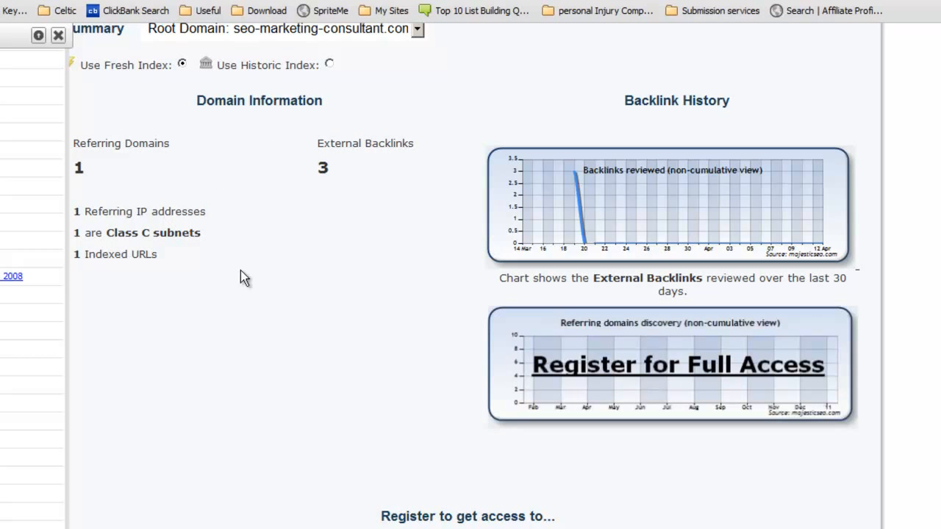
{"action": "scroll", "coordinate": [273, 338], "scroll_direction": "down", "scroll_amount": 4}
{"action": "scroll", "coordinate": [273, 339], "scroll_direction": "up", "scroll_amount": 7}
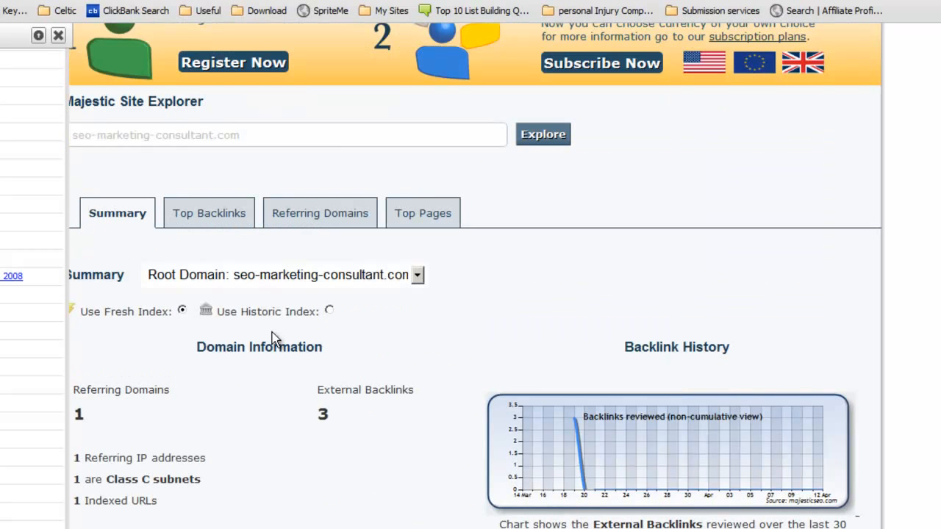
{"action": "scroll", "coordinate": [284, 422], "scroll_direction": "down", "scroll_amount": 3}
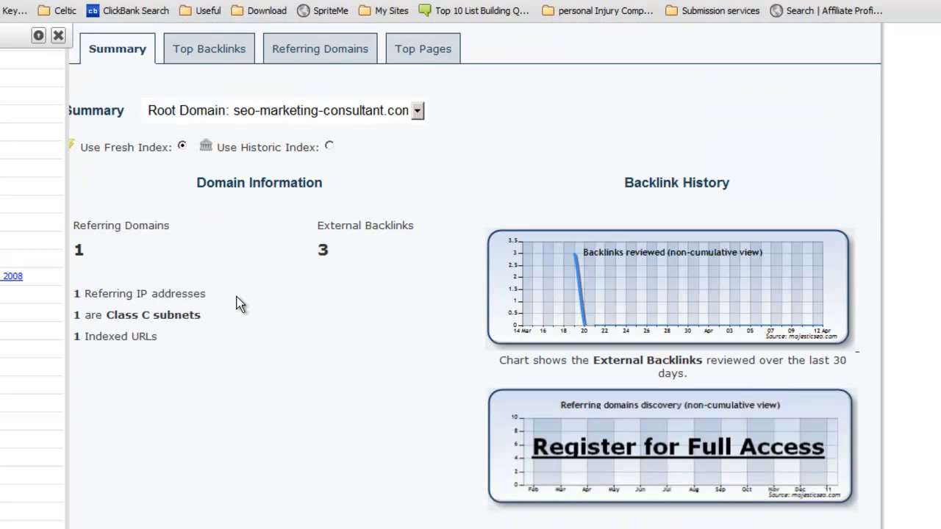
{"action": "scroll", "coordinate": [260, 315], "scroll_direction": "up", "scroll_amount": 2}
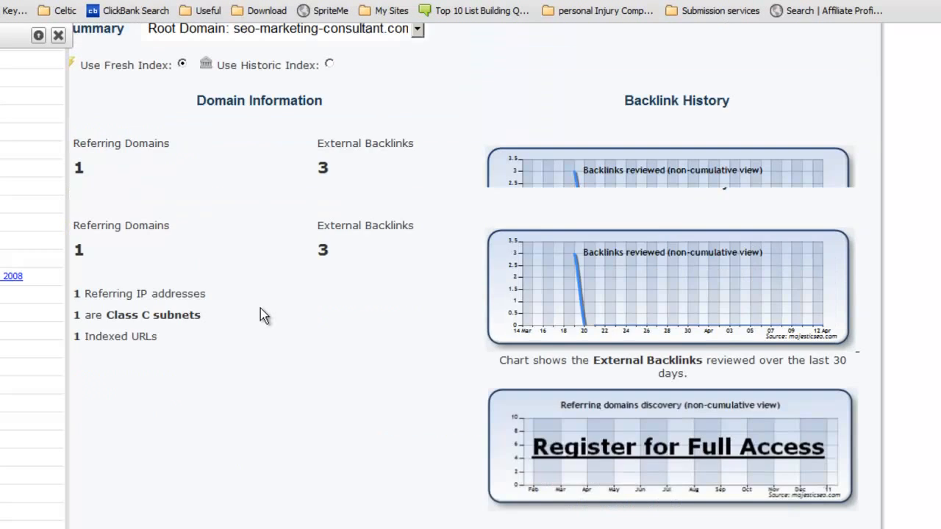
{"action": "scroll", "coordinate": [363, 357], "scroll_direction": "up", "scroll_amount": 4}
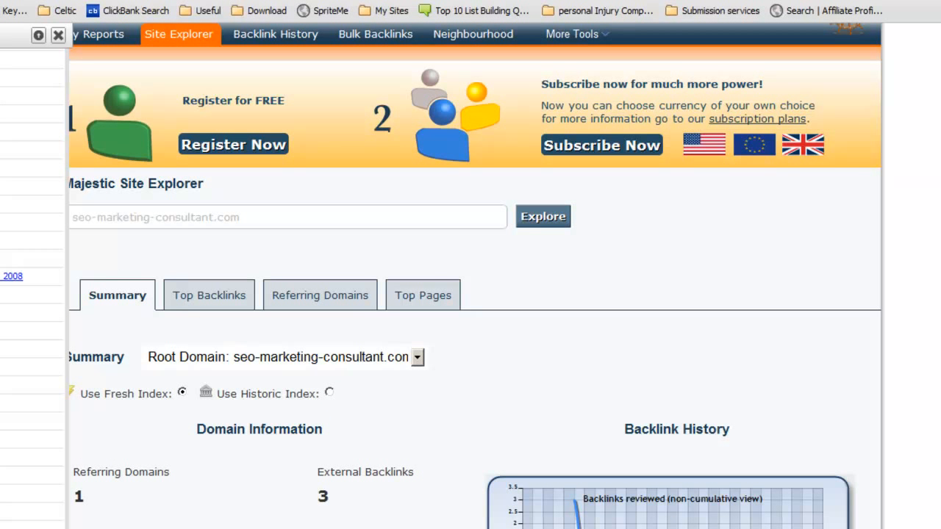
- Switch to Ahrefs Site Explorer, paste seo-marketing-consultant.com as the domain with all its subdomains, and explore its links
{"action": "key", "text": "ctrl+Tab"}
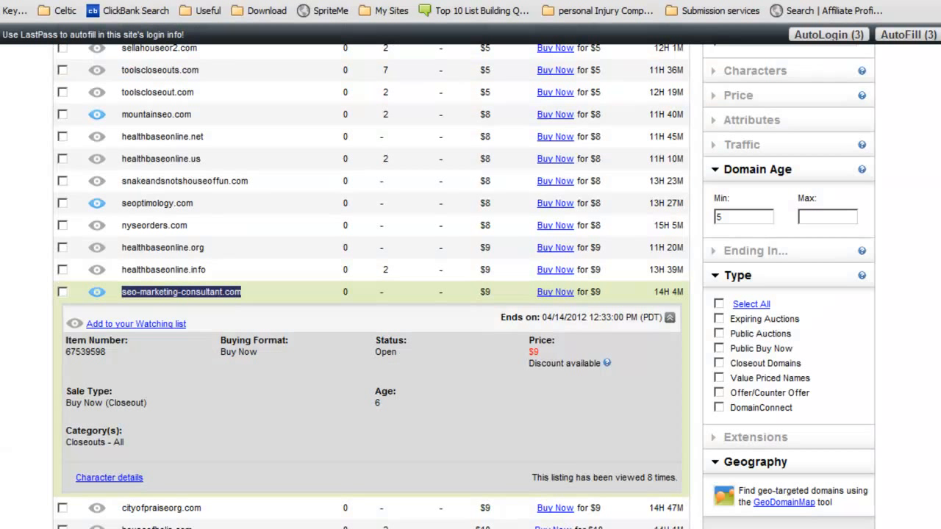
{"action": "key", "text": "ctrl+Tab"}
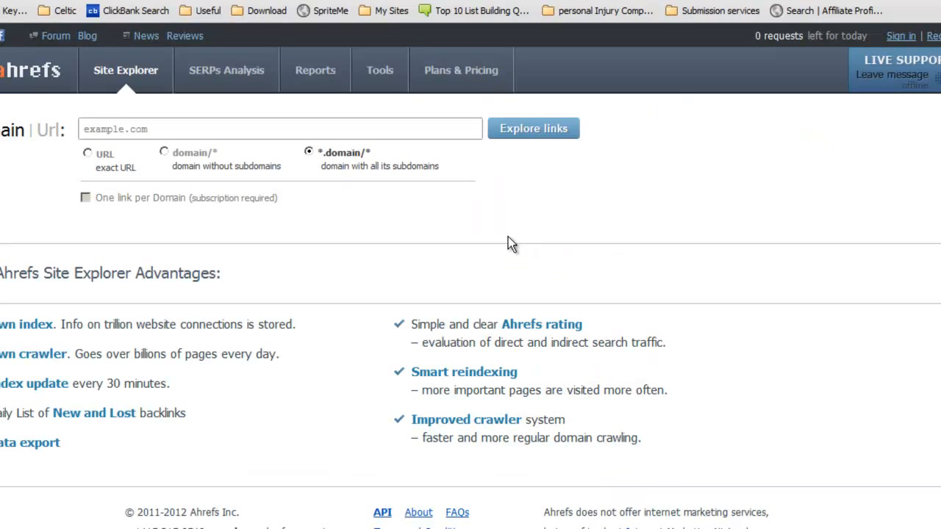
{"action": "left_click", "coordinate": [179, 128]}
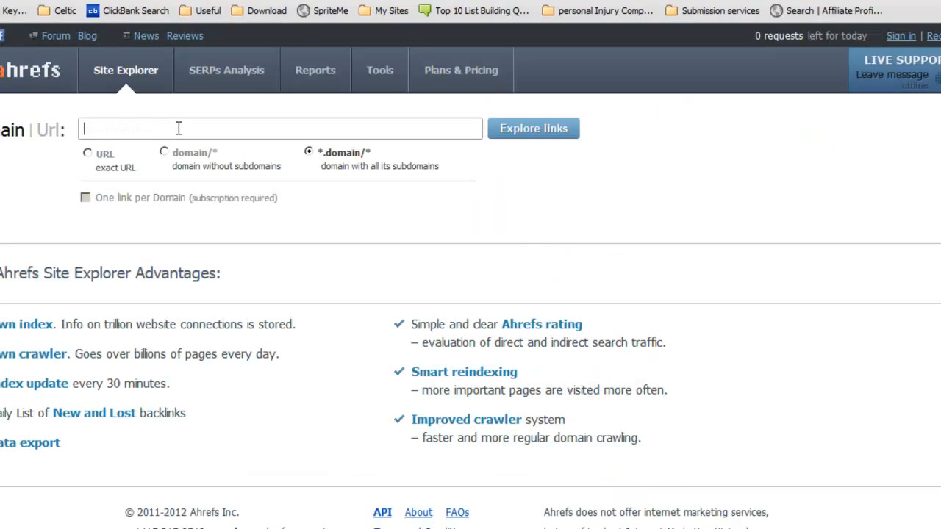
{"action": "right_click", "coordinate": [119, 132]}
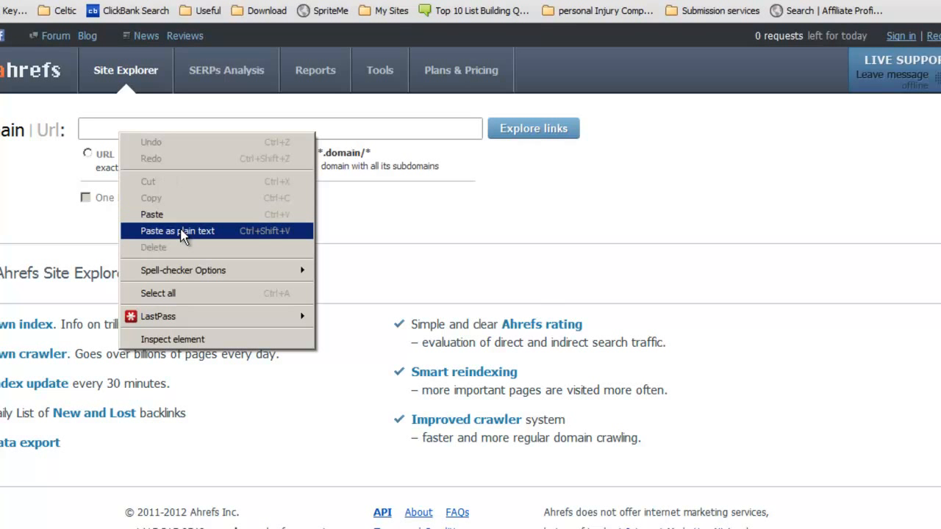
{"action": "left_click", "coordinate": [184, 231]}
{"action": "left_click", "coordinate": [536, 140]}
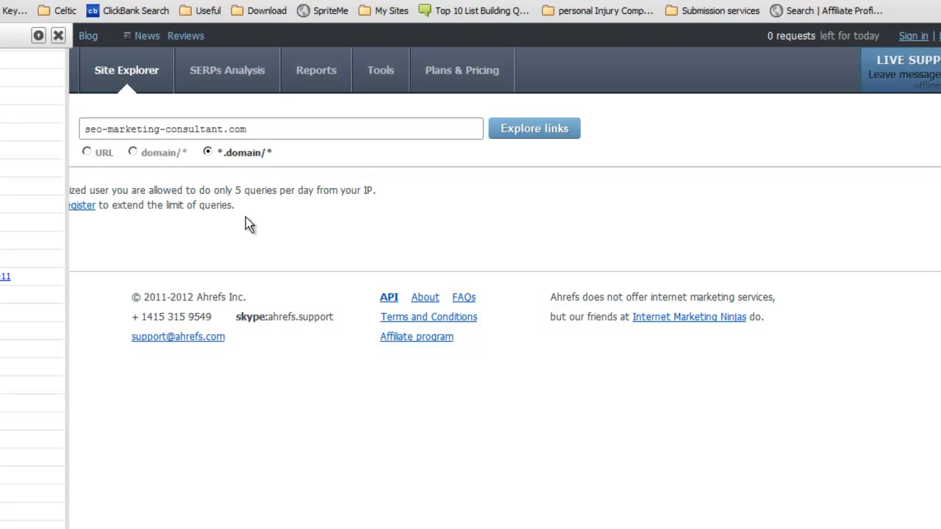
- Sign in to Ahrefs by filling in the account's e-mail and password
{"action": "left_click", "coordinate": [908, 42]}
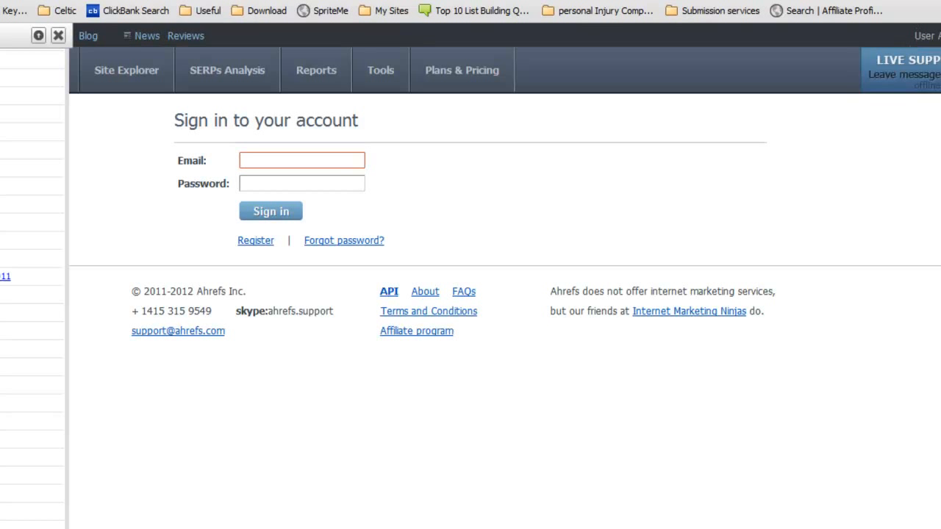
{"action": "left_click", "coordinate": [919, 4]}
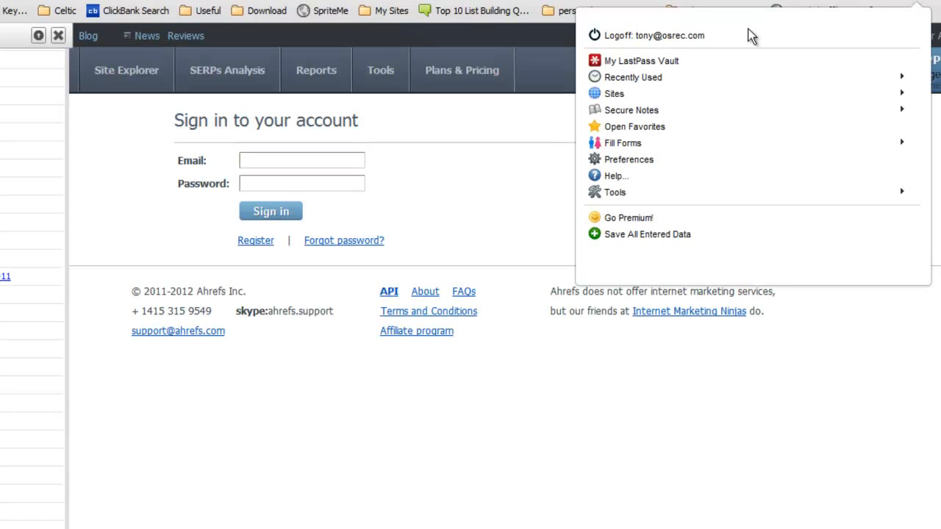
{"action": "left_click", "coordinate": [498, 165]}
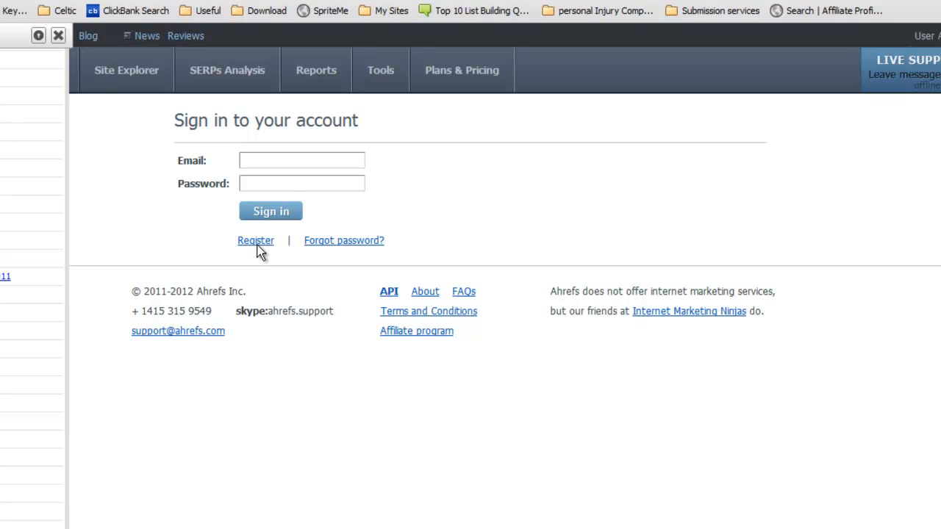
{"action": "left_click", "coordinate": [280, 160]}
{"action": "left_click", "coordinate": [284, 181]}
{"action": "left_click", "coordinate": [278, 189]}
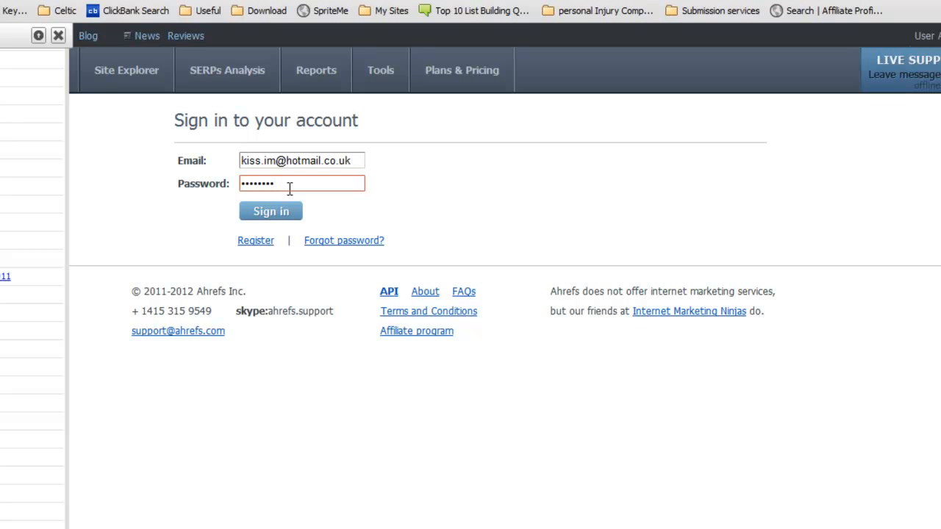
{"action": "left_click", "coordinate": [280, 216]}
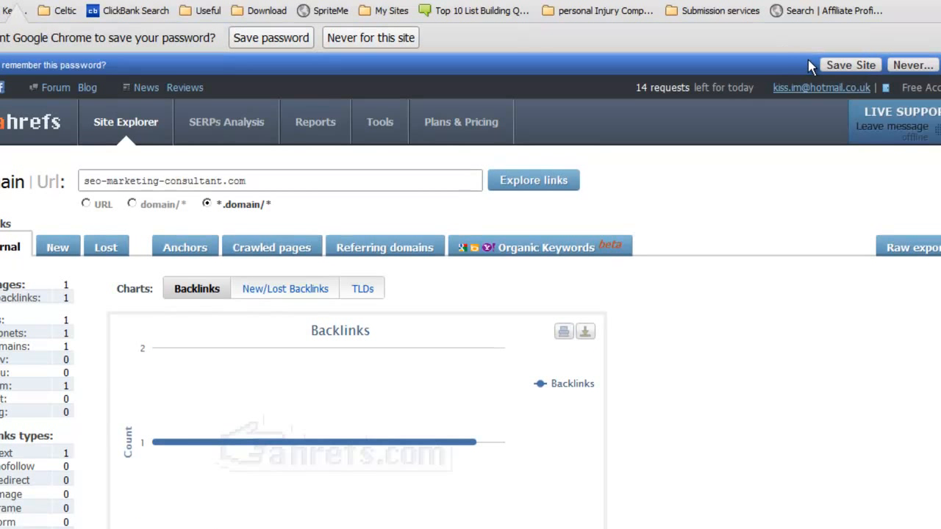
- Save the Ahrefs login in both the Chrome password manager and LastPass
{"action": "left_click", "coordinate": [259, 38]}
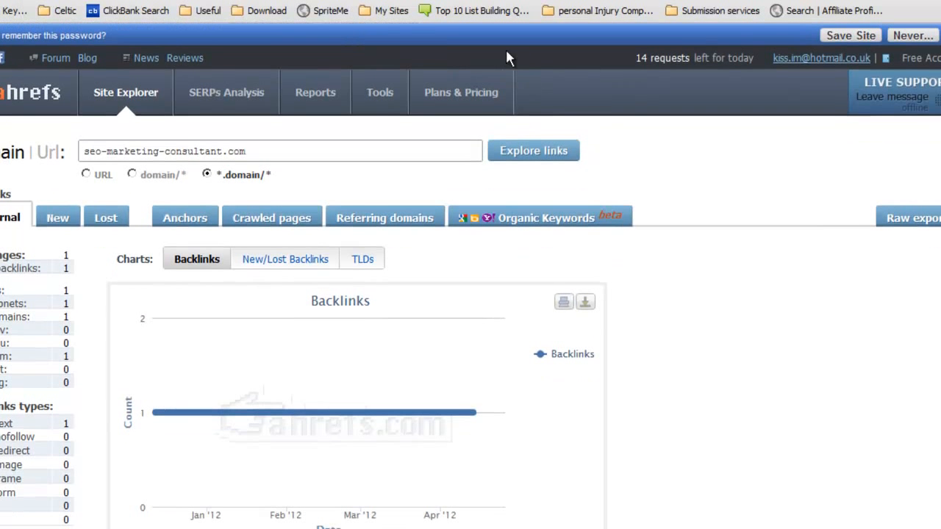
{"action": "left_click", "coordinate": [851, 35]}
{"action": "left_click", "coordinate": [358, 401]}
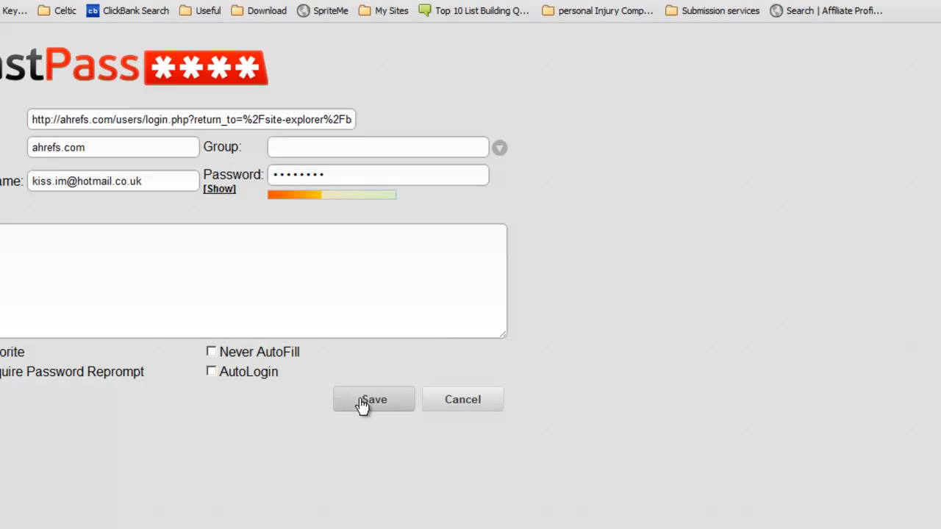
- View the Backlinks, New/Lost Backlinks and TLDs charts for seo-marketing-consultant.com
{"action": "scroll", "coordinate": [805, 335], "scroll_direction": "down", "scroll_amount": 3}
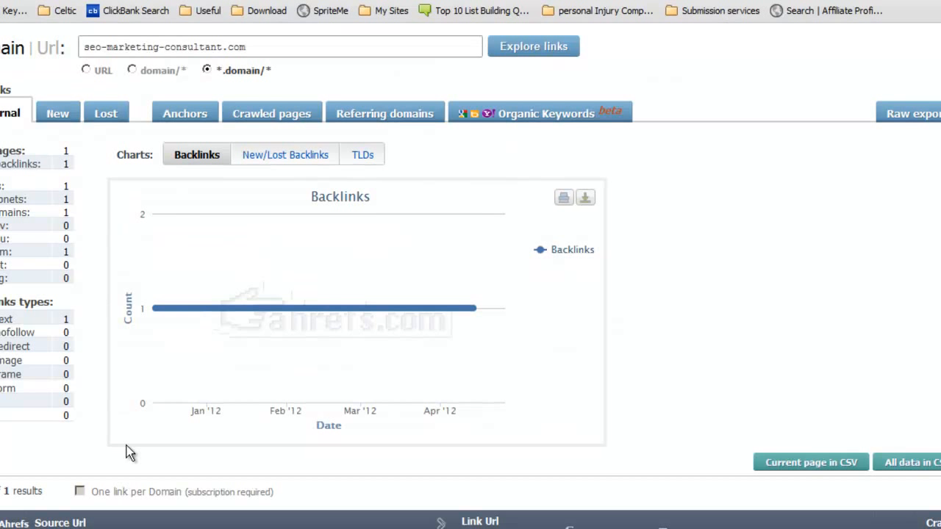
{"action": "left_click", "coordinate": [284, 161]}
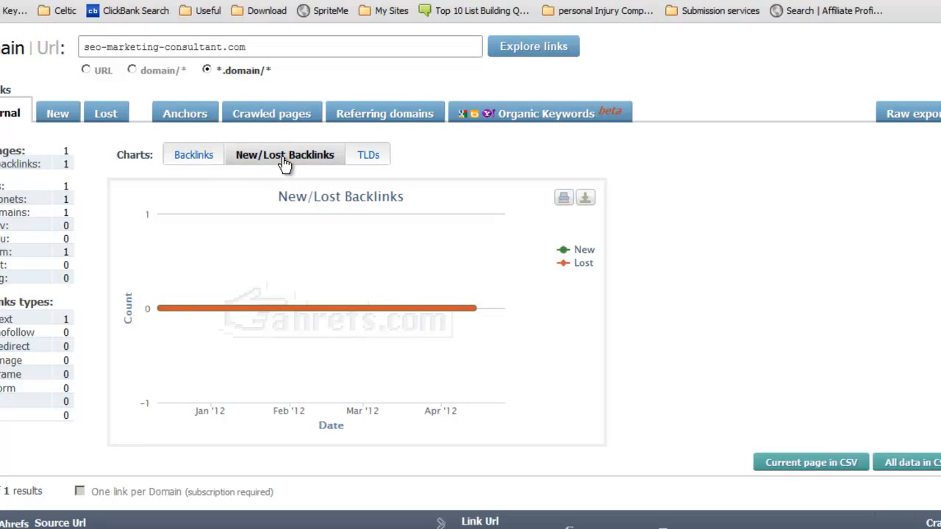
{"action": "left_click", "coordinate": [366, 156]}
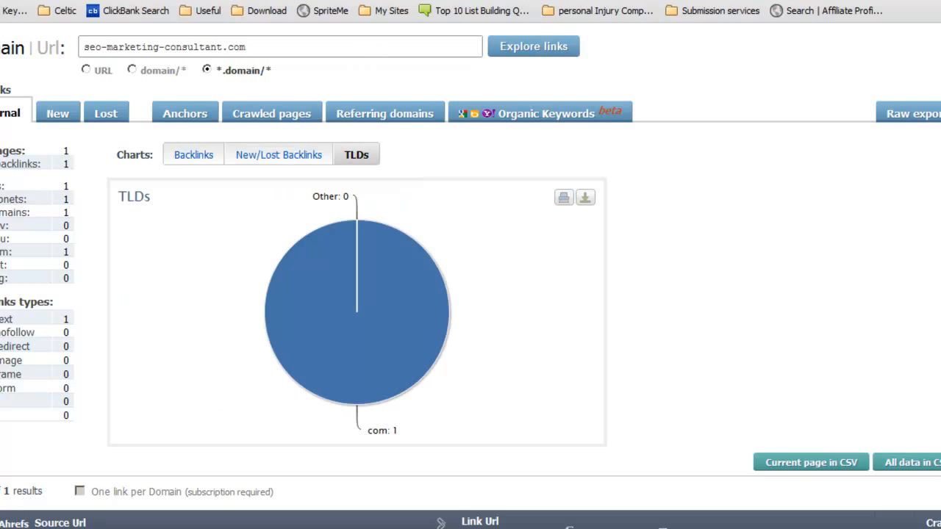
- Return to the Whois record of seo-marketing-consultant.com and examine its registration dates, contacts, name servers and the Whois history start date
{"action": "left_click", "coordinate": [390, 1]}
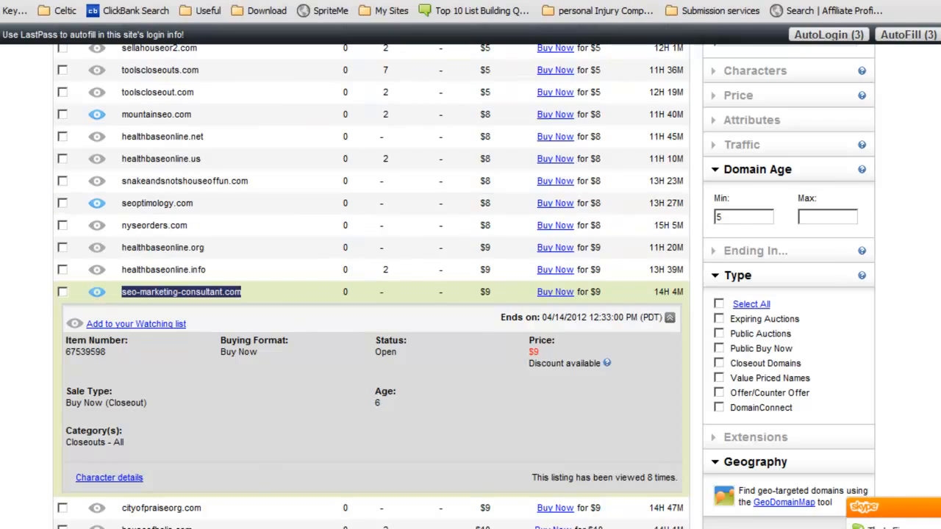
{"action": "left_click", "coordinate": [544, 2]}
{"action": "scroll", "coordinate": [547, 183], "scroll_direction": "down", "scroll_amount": 1}
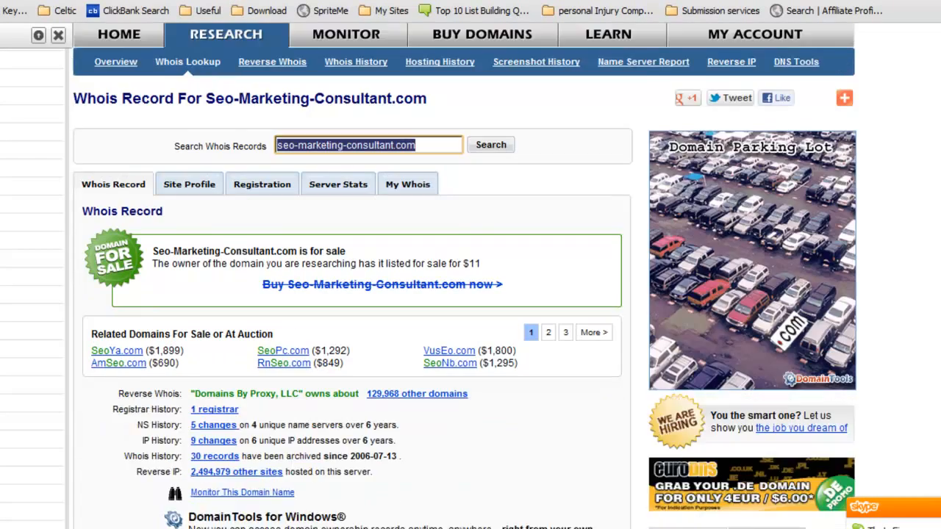
{"action": "scroll", "coordinate": [583, 388], "scroll_direction": "down", "scroll_amount": 1}
{"action": "scroll", "coordinate": [583, 388], "scroll_direction": "down", "scroll_amount": 4}
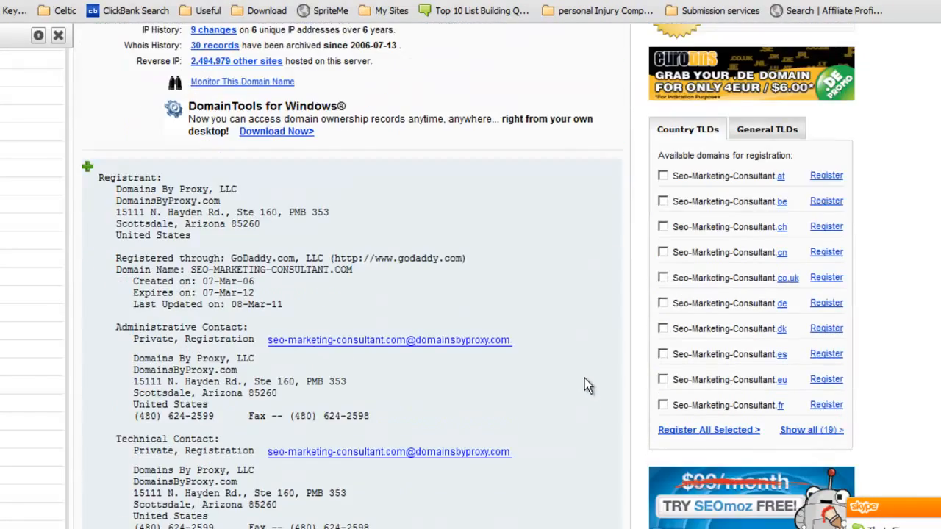
{"action": "scroll", "coordinate": [578, 347], "scroll_direction": "down", "scroll_amount": 3}
{"action": "scroll", "coordinate": [557, 426], "scroll_direction": "up", "scroll_amount": 2}
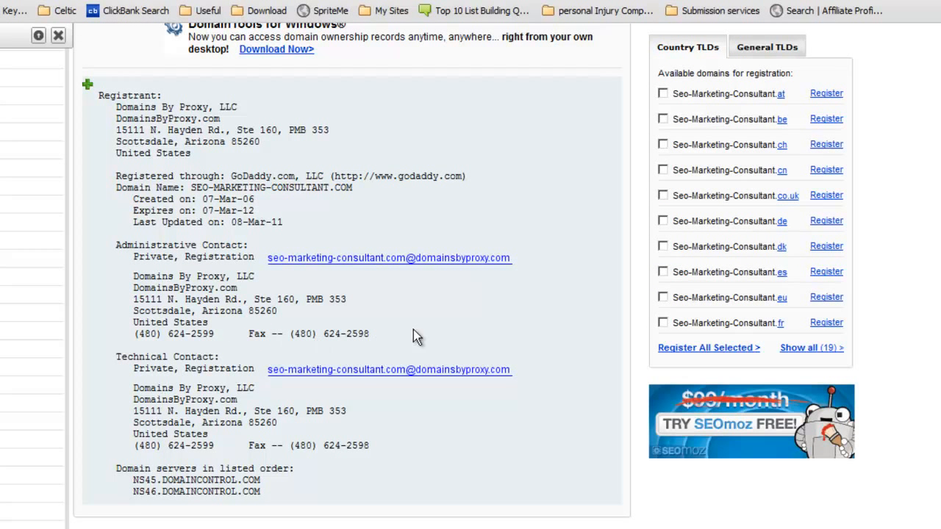
{"action": "scroll", "coordinate": [252, 347], "scroll_direction": "down", "scroll_amount": 1}
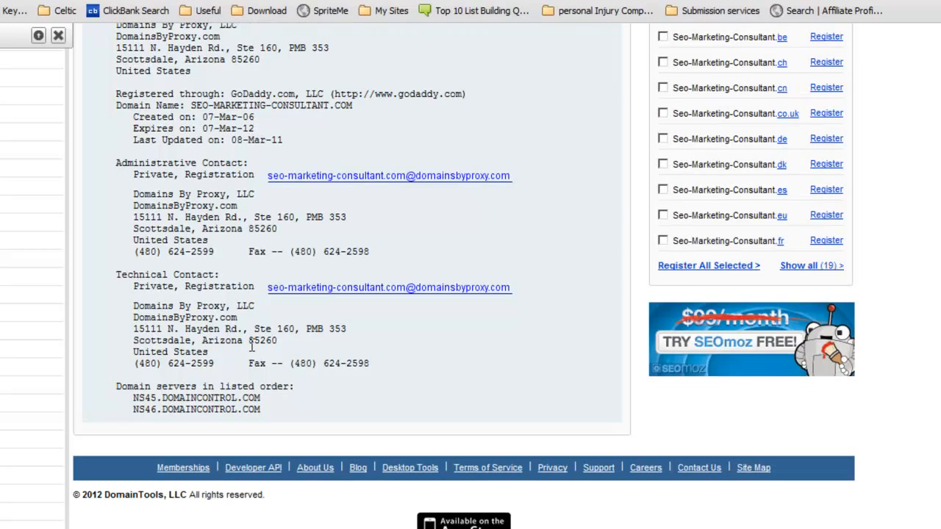
{"action": "scroll", "coordinate": [251, 347], "scroll_direction": "up", "scroll_amount": 1}
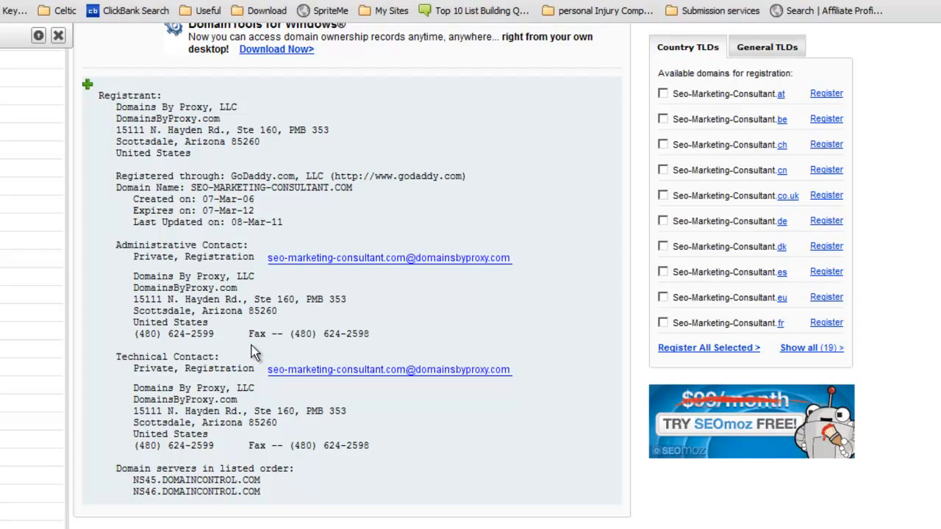
{"action": "scroll", "coordinate": [252, 345], "scroll_direction": "up", "scroll_amount": 3}
{"action": "left_click_drag", "start_coordinate": [401, 211], "coordinate": [352, 210]}
{"action": "scroll", "coordinate": [478, 330], "scroll_direction": "down", "scroll_amount": 4}
{"action": "scroll", "coordinate": [478, 328], "scroll_direction": "up", "scroll_amount": 3}
{"action": "scroll", "coordinate": [477, 329], "scroll_direction": "up", "scroll_amount": 4}
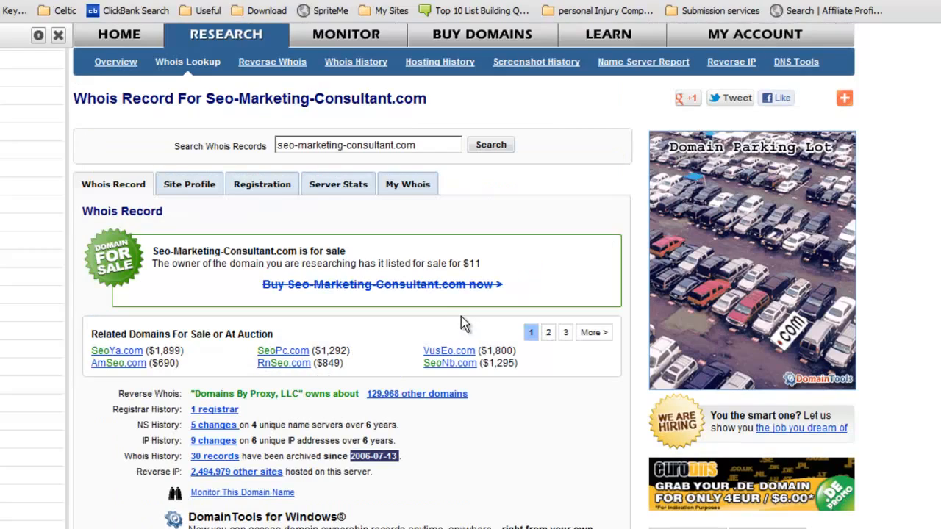
- View the parked page of seo-marketing-consultant.com, and collapse that domain's listing details in the Go Daddy auction results
{"action": "key", "text": "ctrl+Tab"}
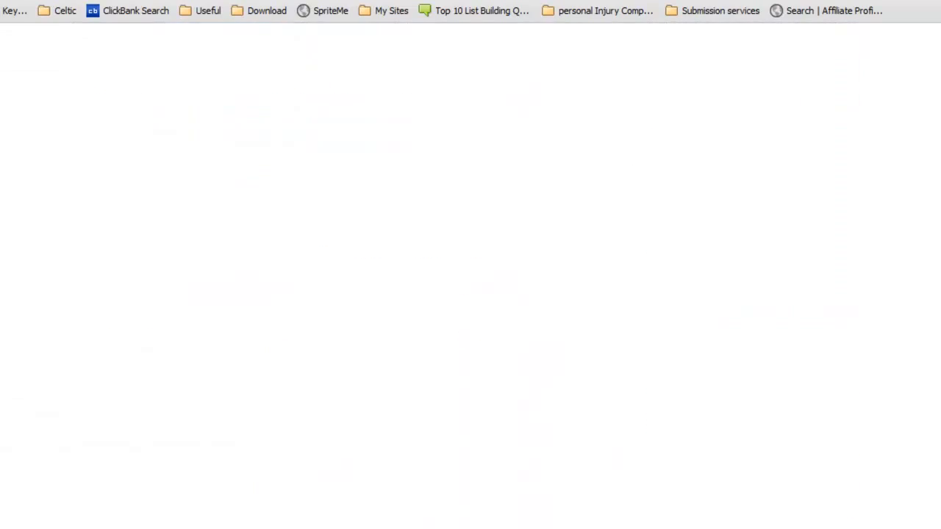
{"action": "key", "text": "ctrl+Tab"}
{"action": "key", "text": "ctrl+Tab"}
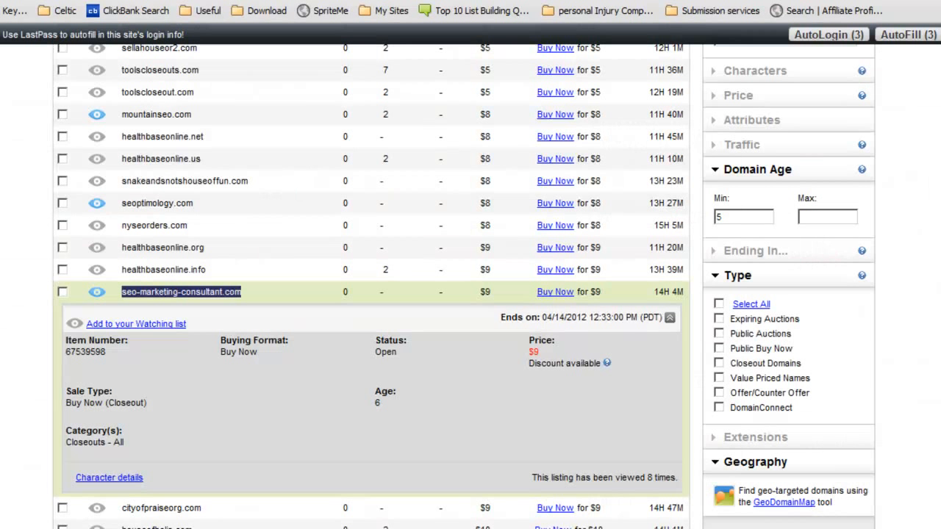
{"action": "key", "text": "ctrl+Tab"}
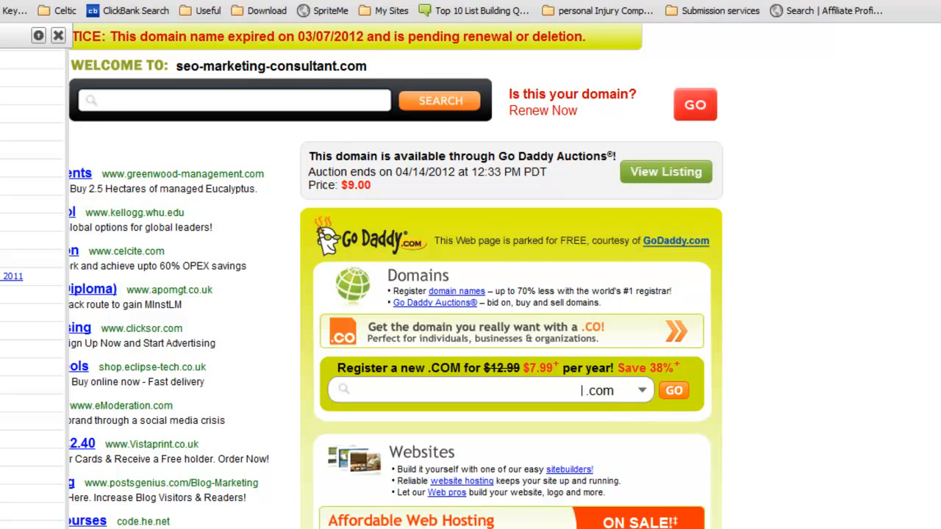
{"action": "key", "text": "ctrl+shift+Tab"}
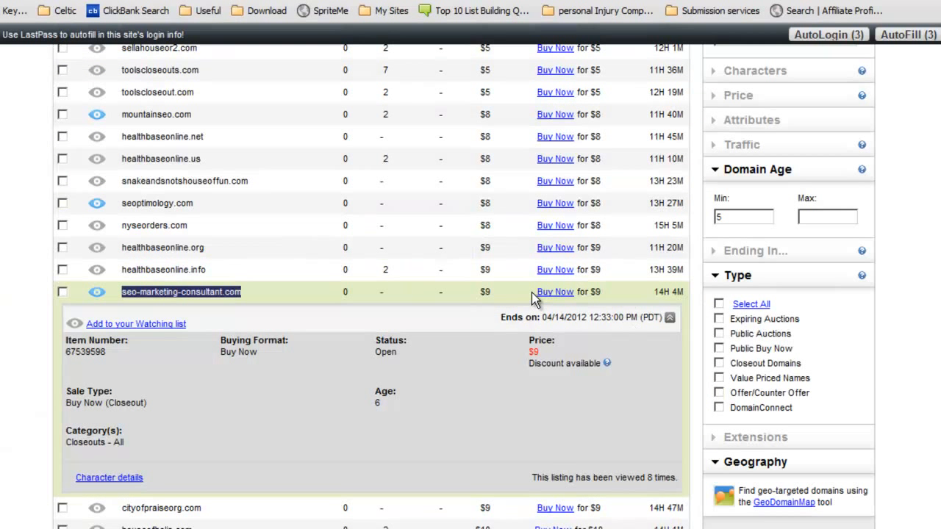
{"action": "left_click", "coordinate": [669, 319]}
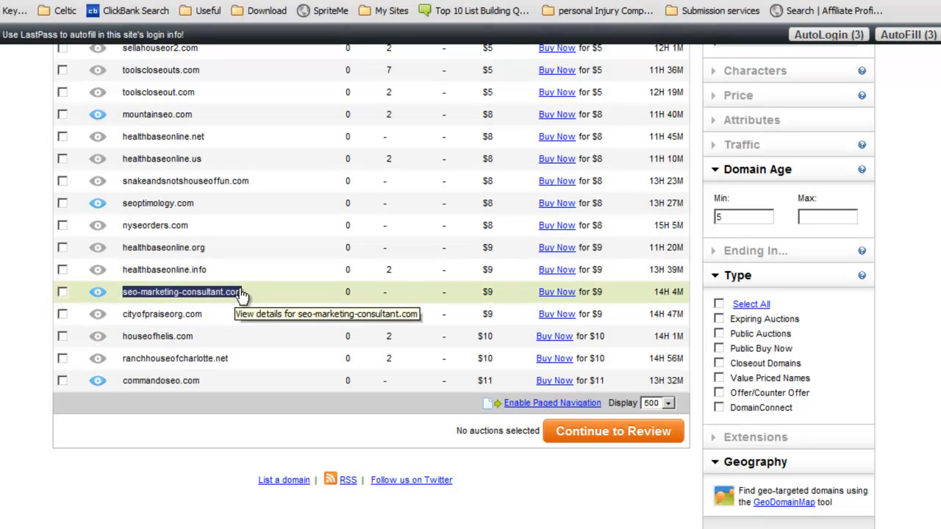
- Look through the SEO auction results and open the Ahrefs Batch Analysis to compare the backlinks of the shortlisted SEO domains
{"action": "scroll", "coordinate": [250, 294], "scroll_direction": "up", "scroll_amount": 3}
{"action": "scroll", "coordinate": [250, 295], "scroll_direction": "up", "scroll_amount": 2}
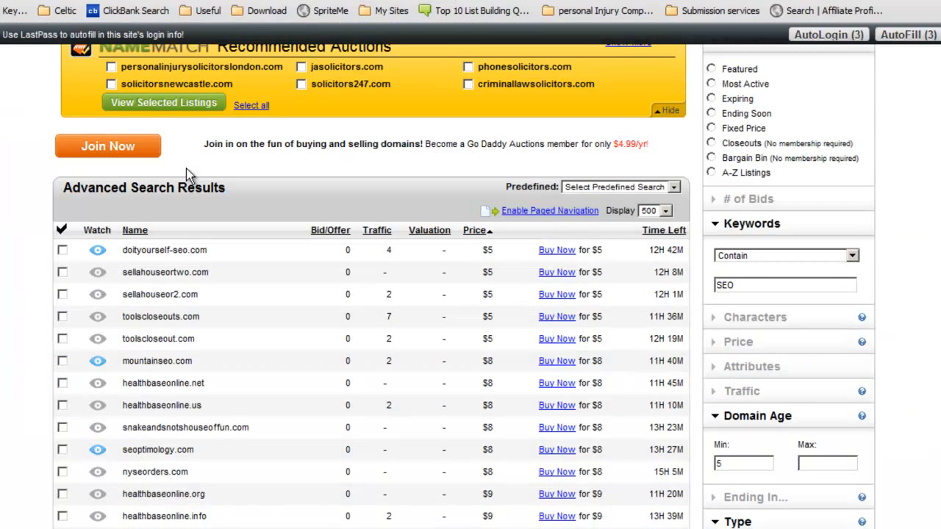
{"action": "scroll", "coordinate": [186, 177], "scroll_direction": "down", "scroll_amount": 1}
{"action": "left_click", "coordinate": [97, 169]}
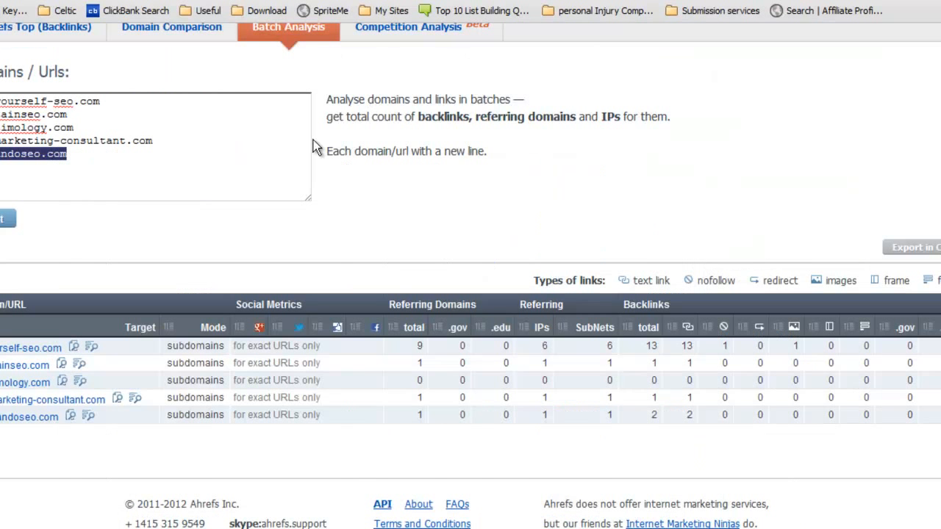
{"action": "scroll", "coordinate": [313, 140], "scroll_direction": "up", "scroll_amount": 1}
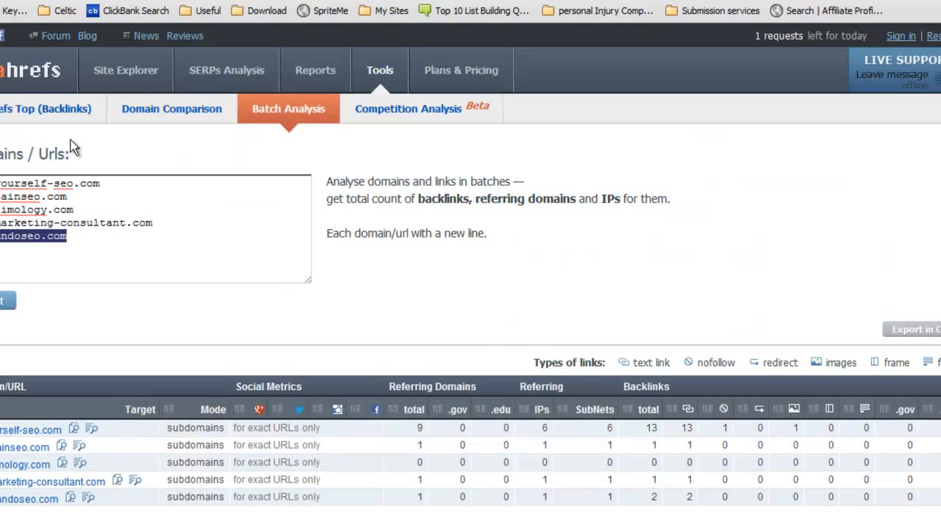
- Compare the shortlisted domains in the Batch Analysis results and open the Site Explorer backlink overview of doityourself-seo.com
{"action": "scroll", "coordinate": [85, 245], "scroll_direction": "down", "scroll_amount": 3}
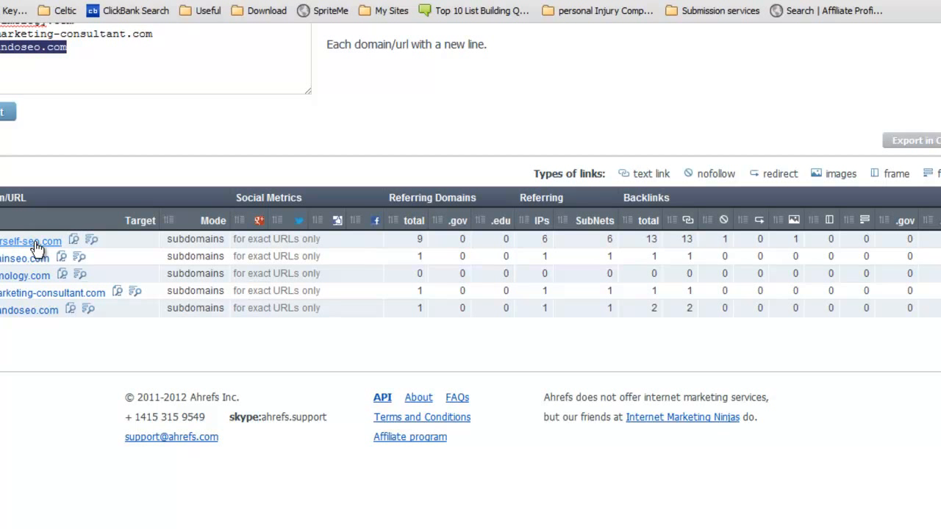
{"action": "left_click", "coordinate": [92, 243]}
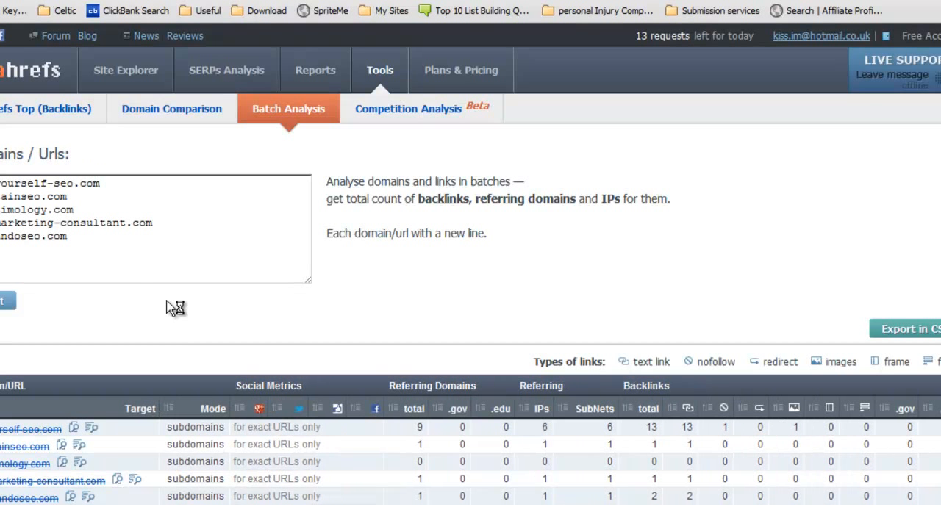
{"action": "scroll", "coordinate": [134, 424], "scroll_direction": "down", "scroll_amount": 2}
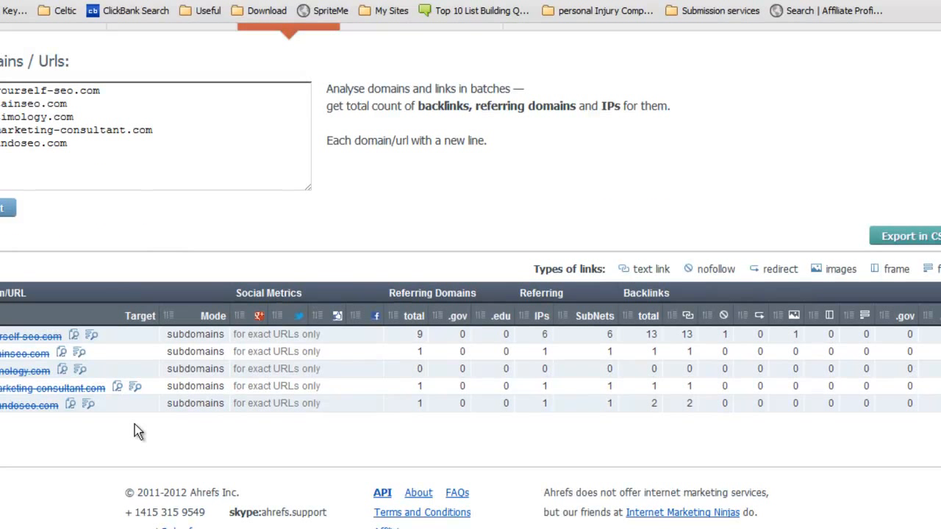
{"action": "left_click", "coordinate": [79, 354]}
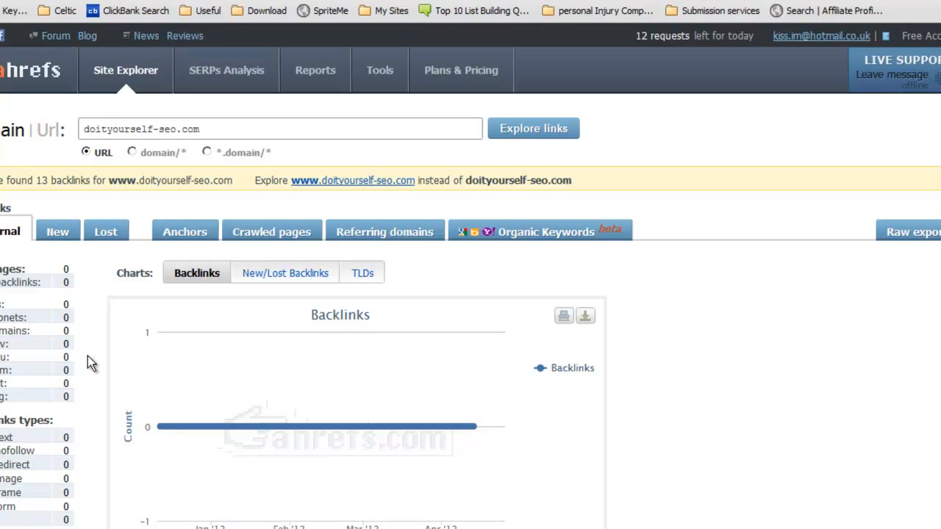
{"action": "scroll", "coordinate": [88, 355], "scroll_direction": "down", "scroll_amount": 3}
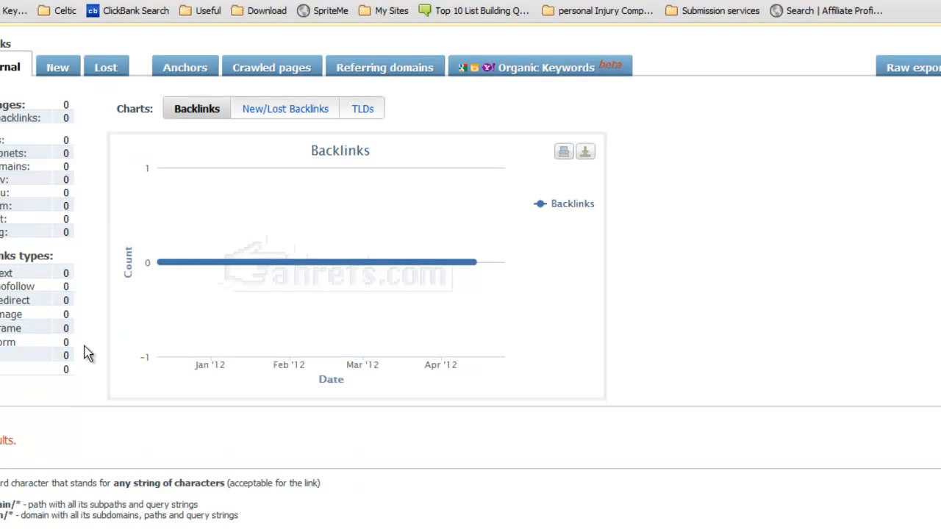
{"action": "scroll", "coordinate": [89, 236], "scroll_direction": "up", "scroll_amount": 1}
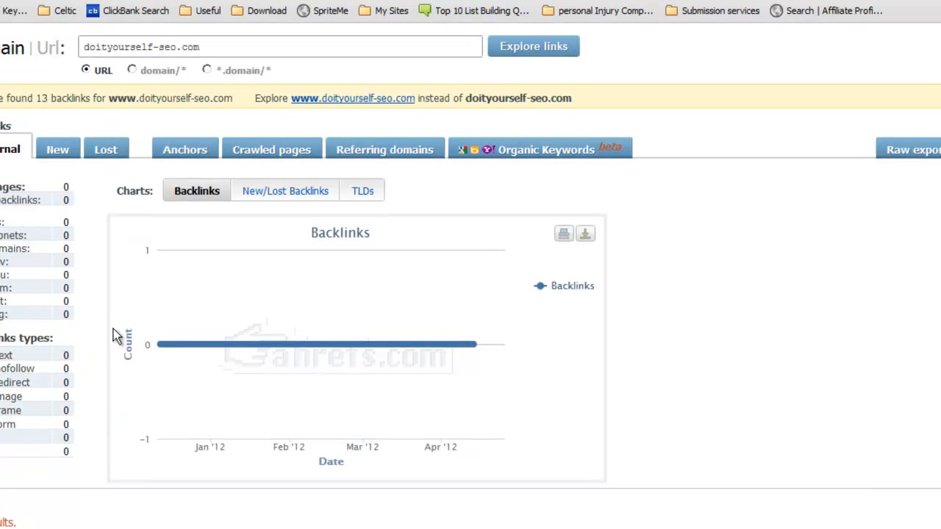
- View the New/Lost Backlinks, TLDs and Backlinks charts and the anchors report for doityourself-seo.com
{"action": "left_click", "coordinate": [283, 196]}
{"action": "left_click", "coordinate": [366, 191]}
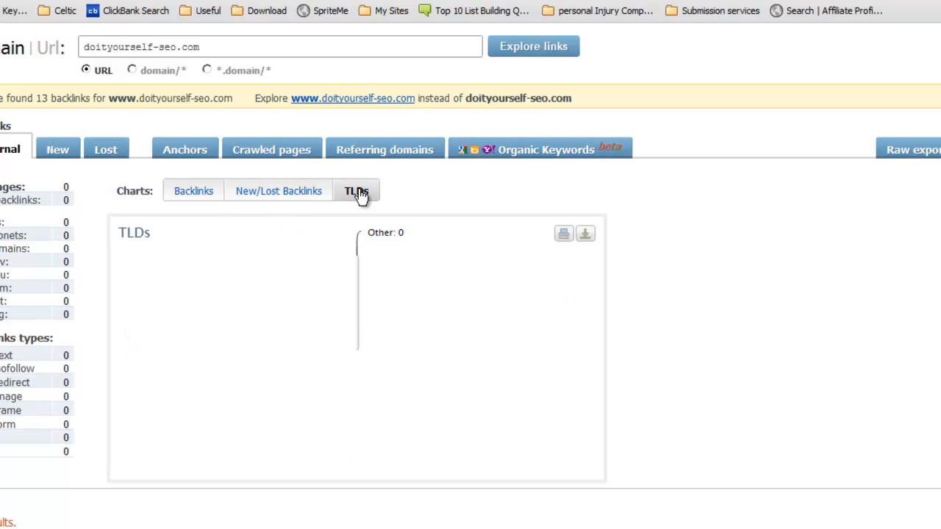
{"action": "left_click", "coordinate": [194, 191]}
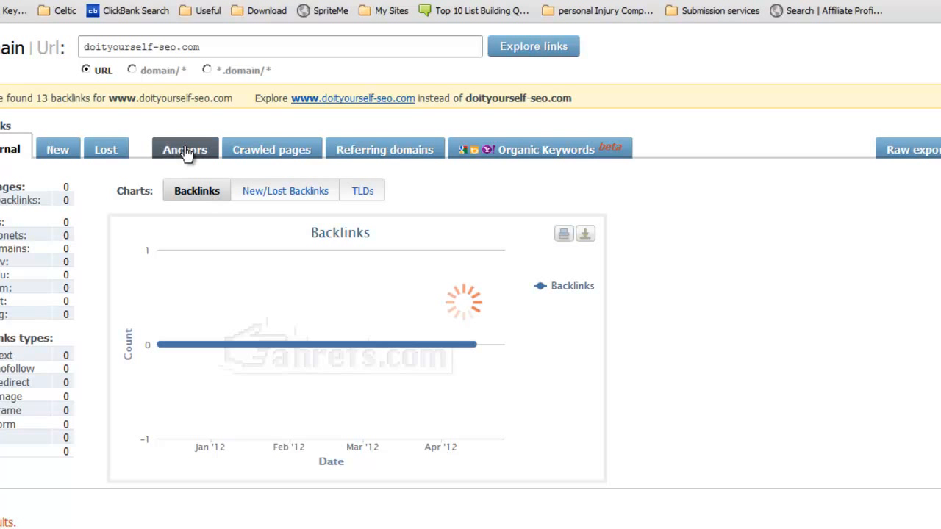
{"action": "left_click", "coordinate": [185, 151]}
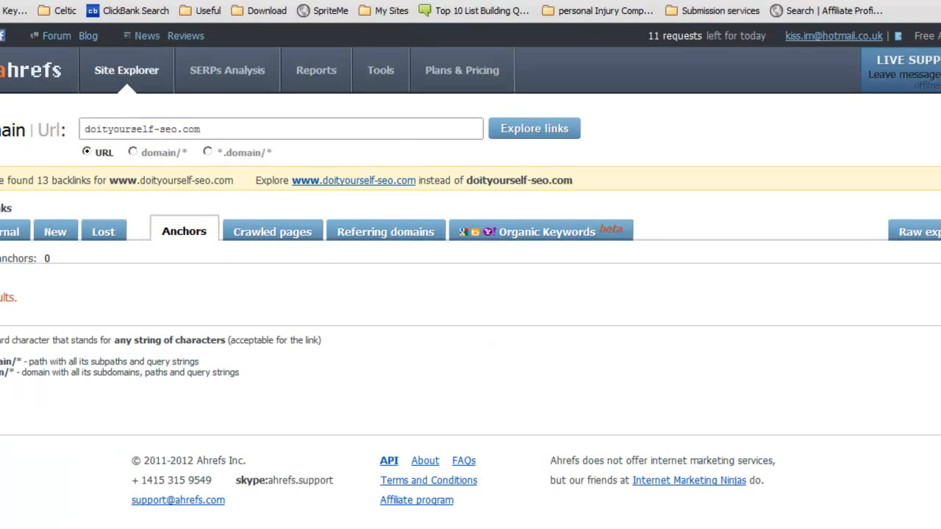
- Return to the Batch Analysis results and check the organic keywords report for seoptimology.com
{"action": "key", "text": "ctrl+Tab"}
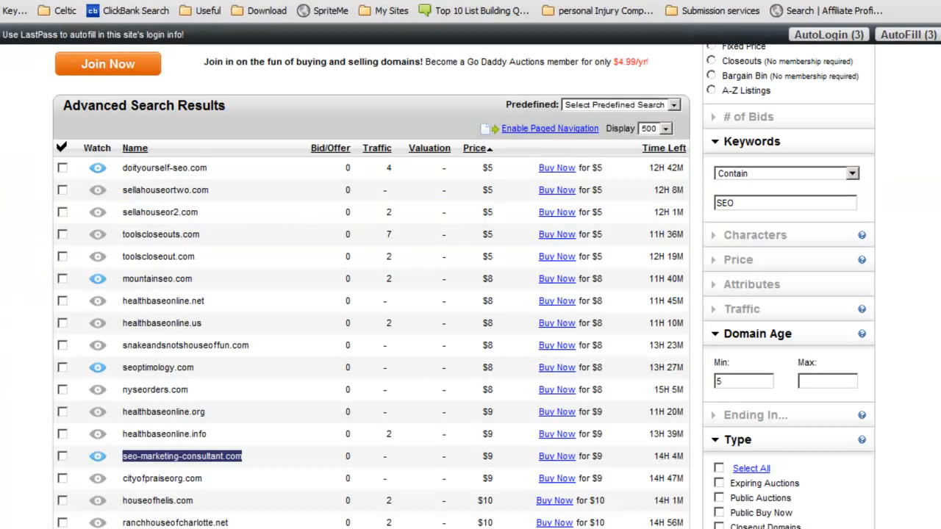
{"action": "key", "text": "ctrl+shift+Tab"}
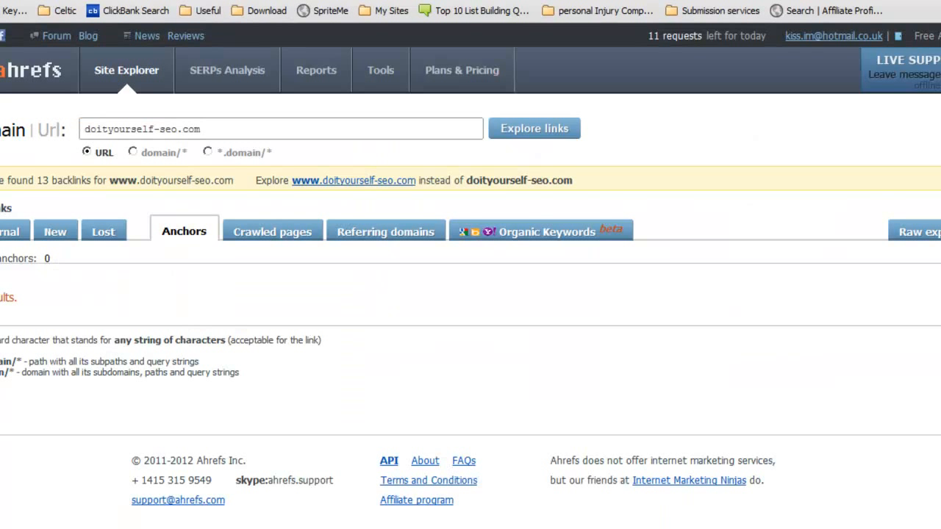
{"action": "key", "text": "alt+Left"}
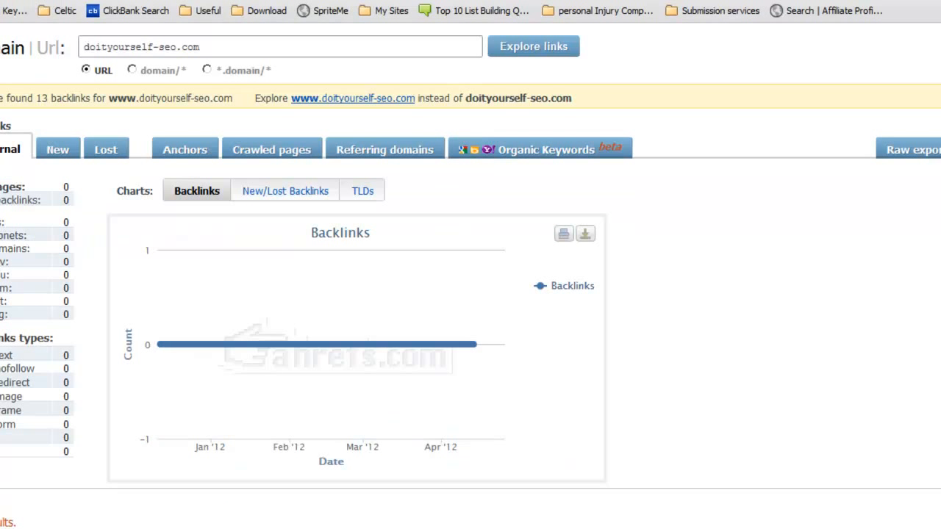
{"action": "key", "text": "ctrl+Tab"}
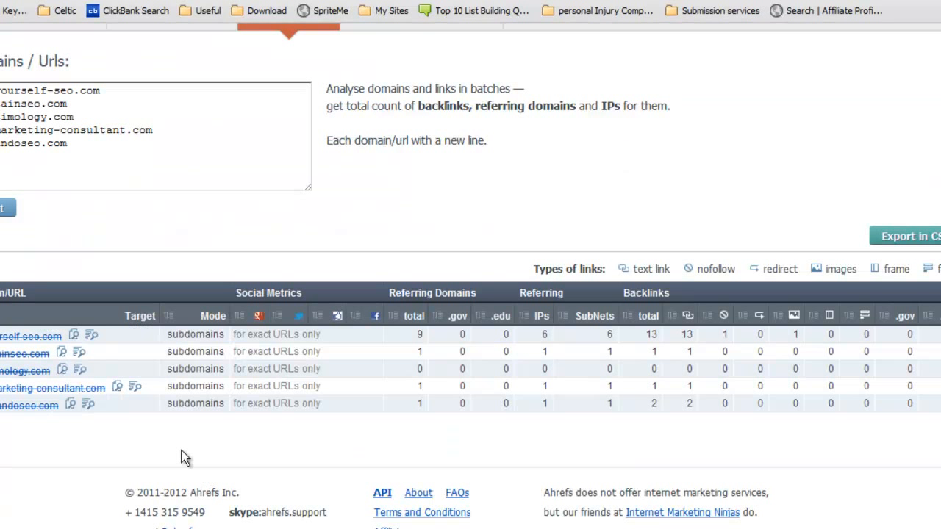
{"action": "left_click", "coordinate": [81, 372]}
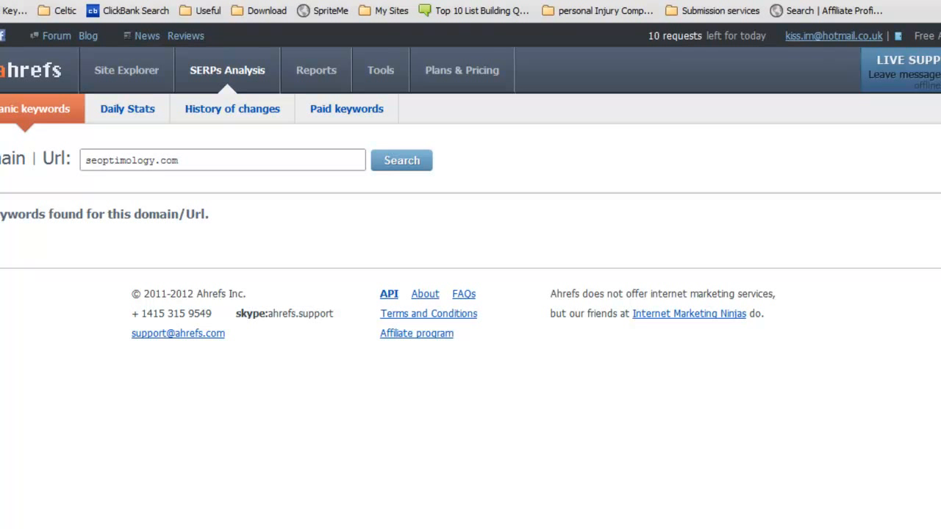
{"action": "key", "text": "alt+Left"}
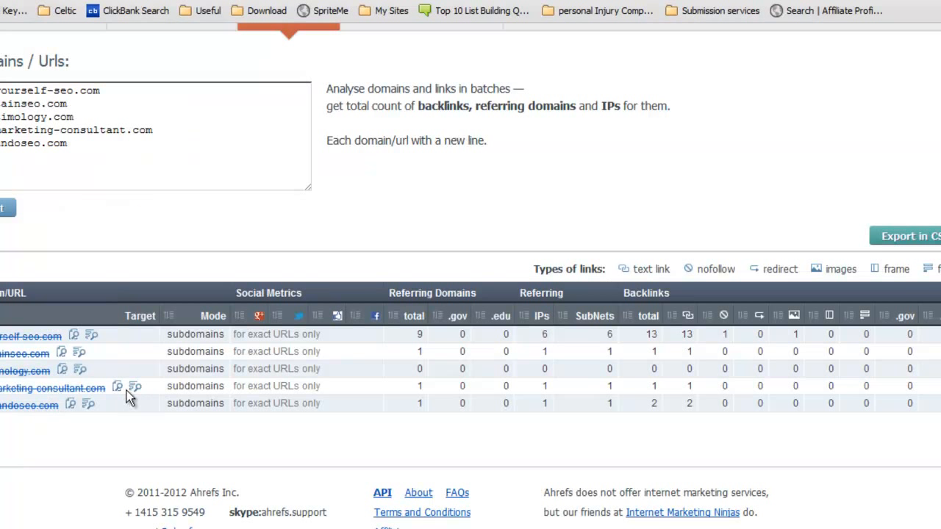
- Examine the Site Explorer backlink overview of seoptimology.com and return to the Batch Analysis results
{"action": "left_click", "coordinate": [63, 371]}
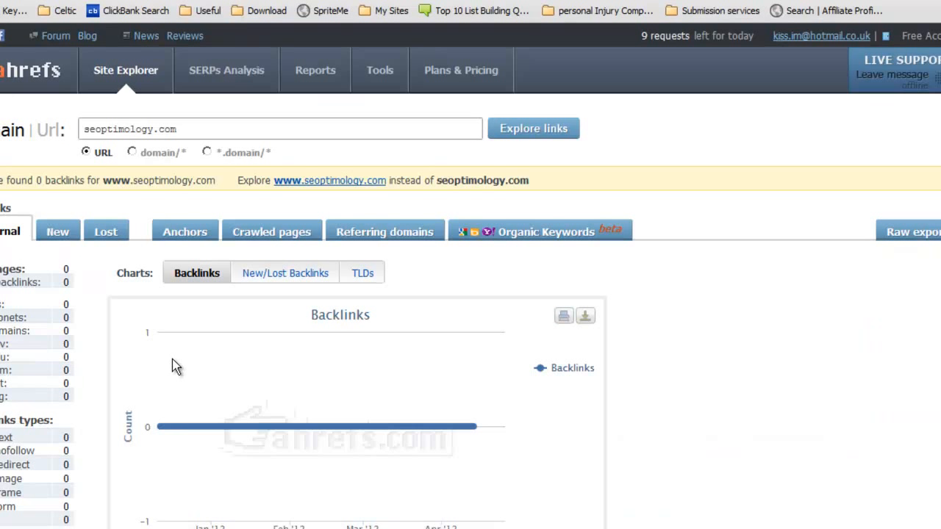
{"action": "scroll", "coordinate": [172, 359], "scroll_direction": "down", "scroll_amount": 5}
{"action": "scroll", "coordinate": [172, 359], "scroll_direction": "up", "scroll_amount": 4}
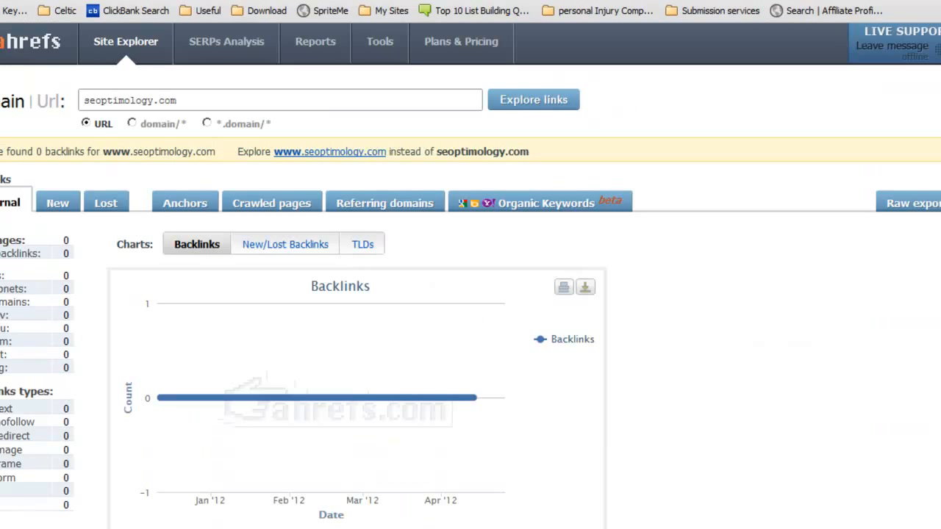
{"action": "left_click", "coordinate": [9, 1]}
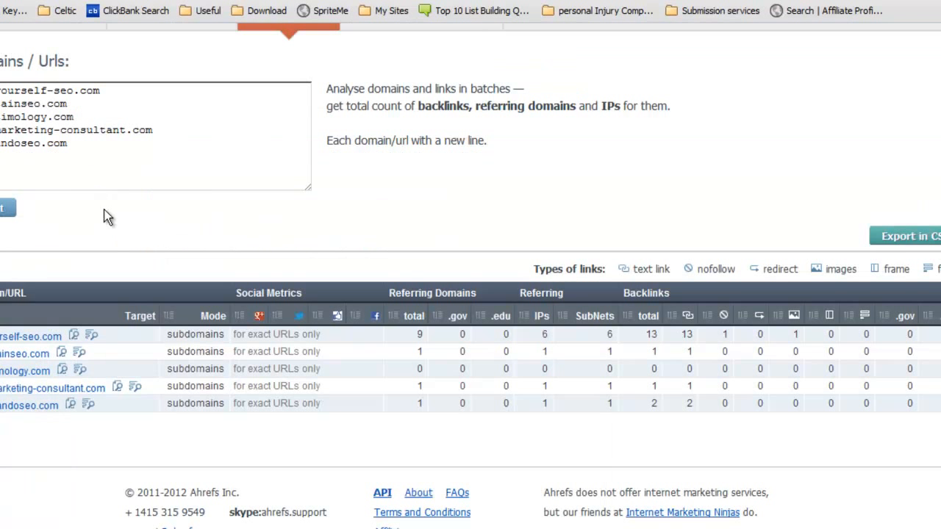
- Examine the Site Explorer backlink overview of seo-marketing-consultant.com, and request the same overview for commandoseo.com from the Batch Analysis results
{"action": "left_click", "coordinate": [119, 389]}
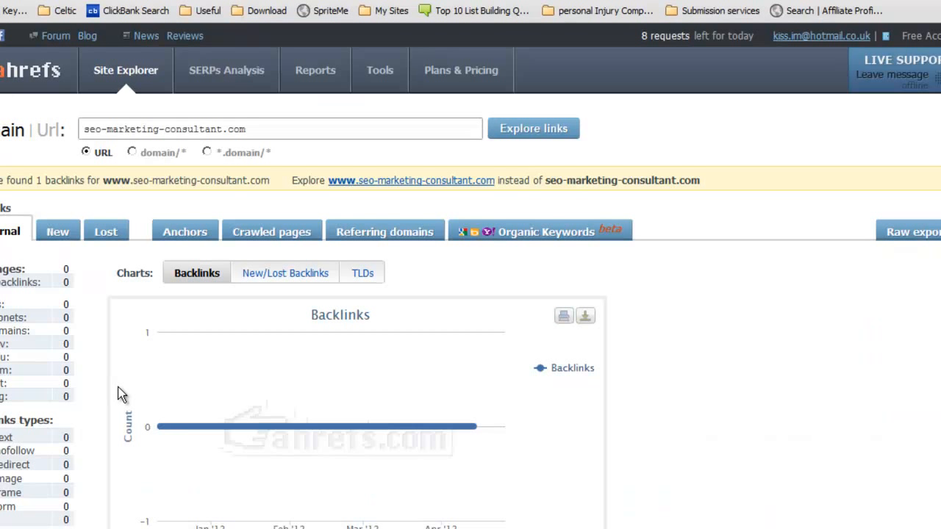
{"action": "scroll", "coordinate": [121, 395], "scroll_direction": "down", "scroll_amount": 3}
{"action": "scroll", "coordinate": [121, 395], "scroll_direction": "up", "scroll_amount": 2}
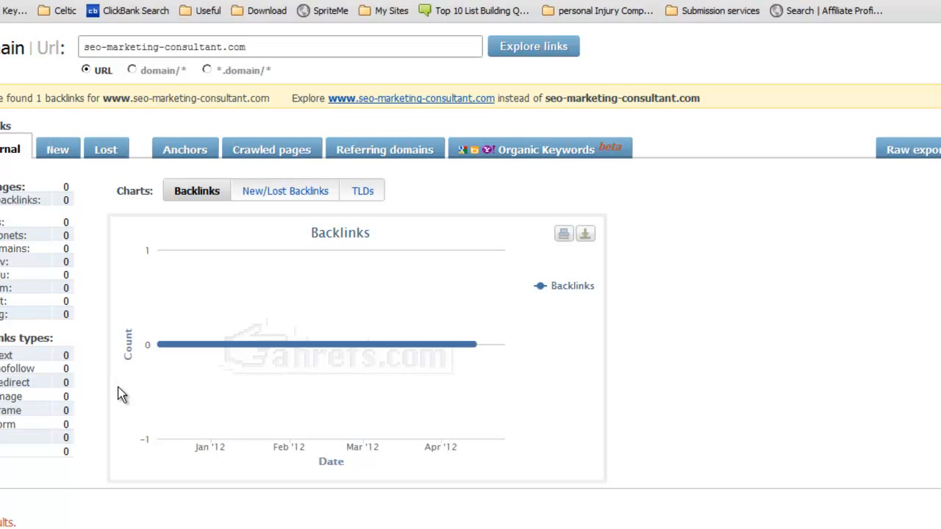
{"action": "key", "text": "alt+Left"}
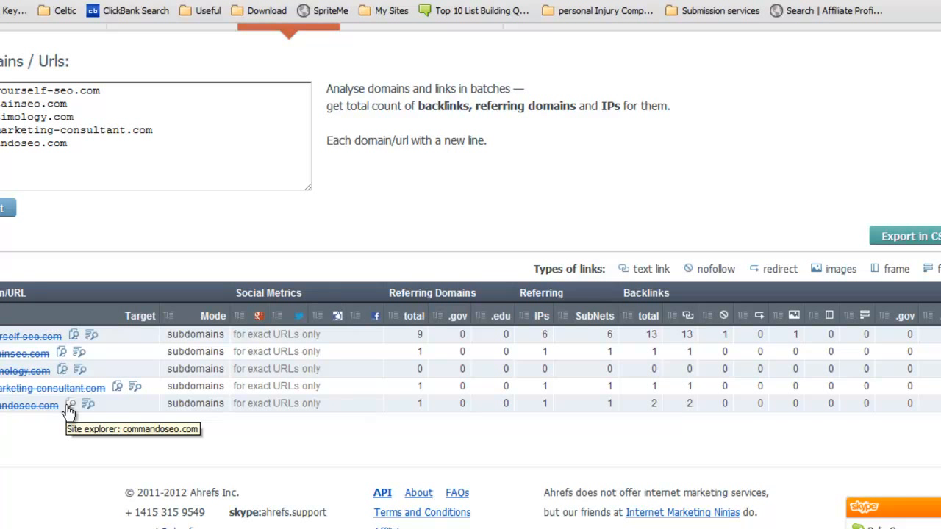
{"action": "left_click", "coordinate": [69, 408]}
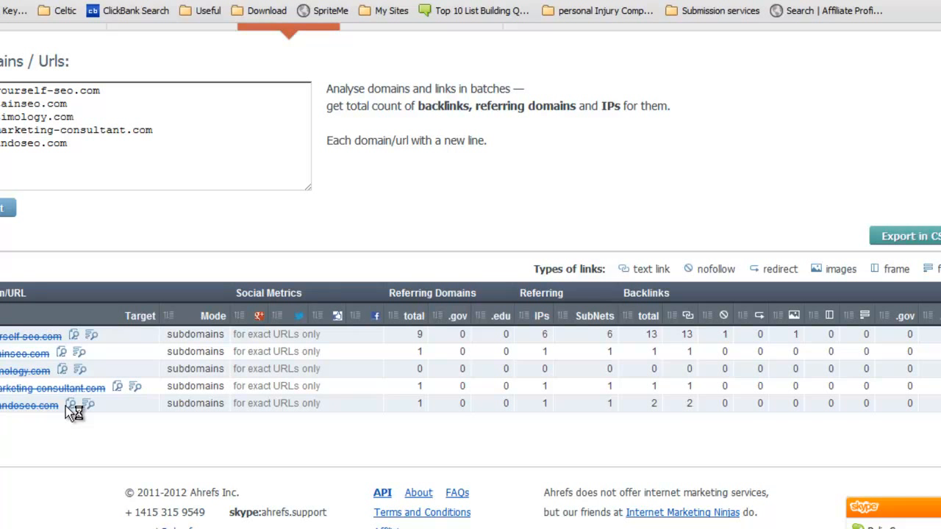
{"action": "scroll", "coordinate": [141, 361], "scroll_direction": "down", "scroll_amount": 2}
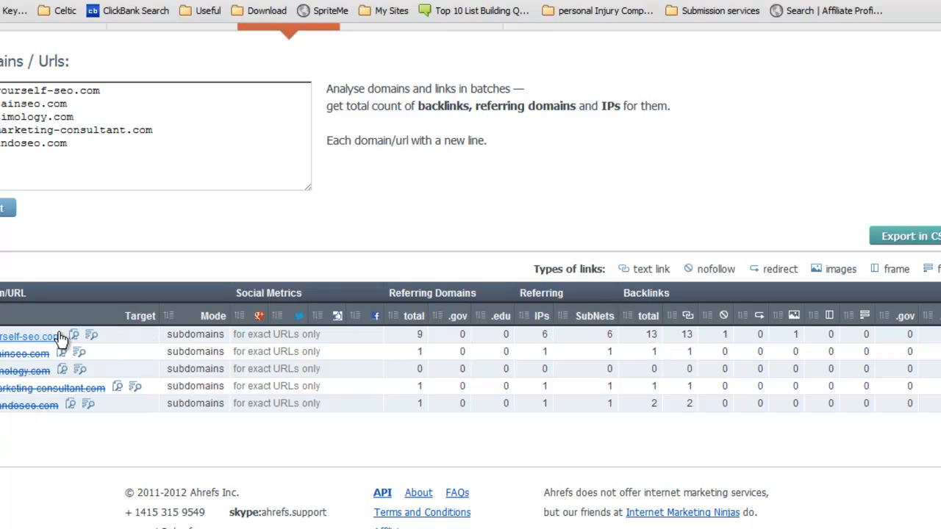
- Go through the parked pages of the shortlisted domains, from commandoseo.com to doityourself-seo.com
{"action": "key", "text": "ctrl+Tab"}
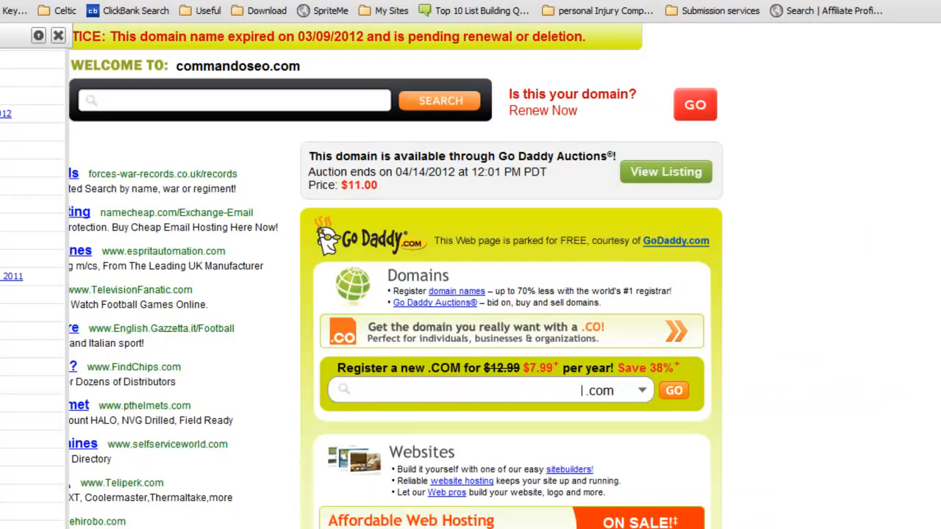
{"action": "key", "text": "ctrl+Tab"}
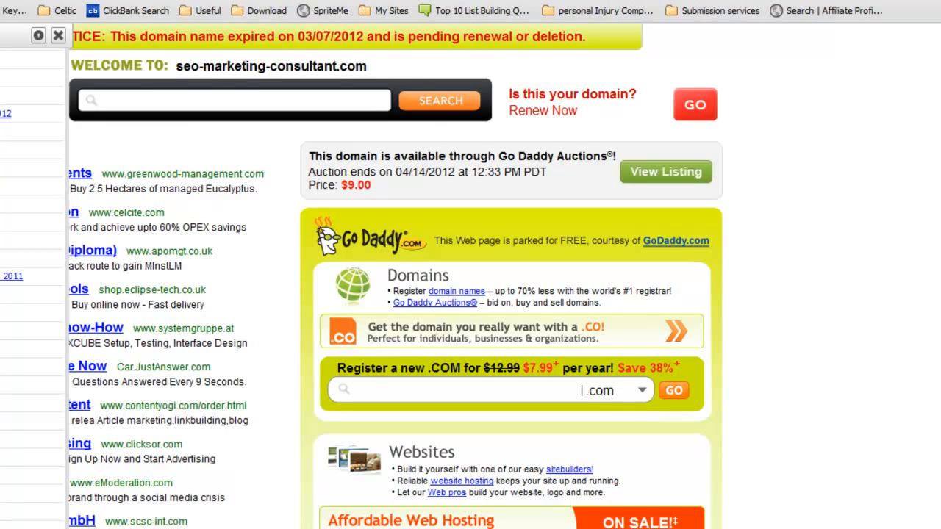
{"action": "key", "text": "ctrl+Tab"}
{"action": "key", "text": "ctrl+Tab"}
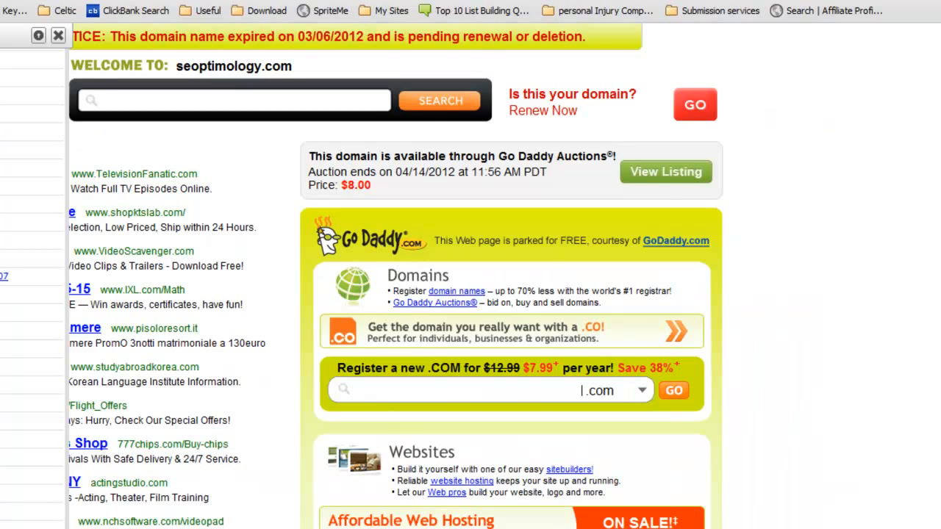
{"action": "key", "text": "ctrl+Tab"}
{"action": "key", "text": "ctrl+Tab"}
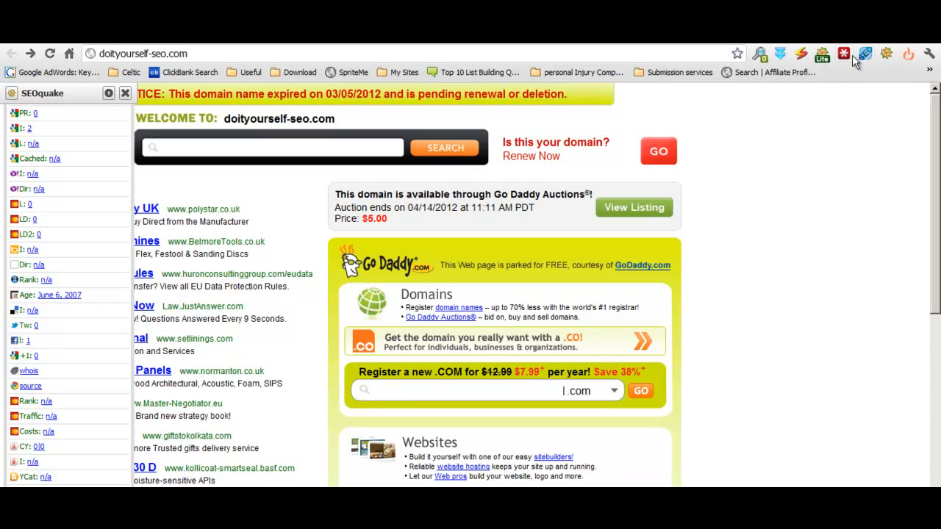
- Open the SEO extension's External Page Data for doityourself-seo.com and highlight the Majestic SEO link count
{"action": "left_click", "coordinate": [761, 59]}
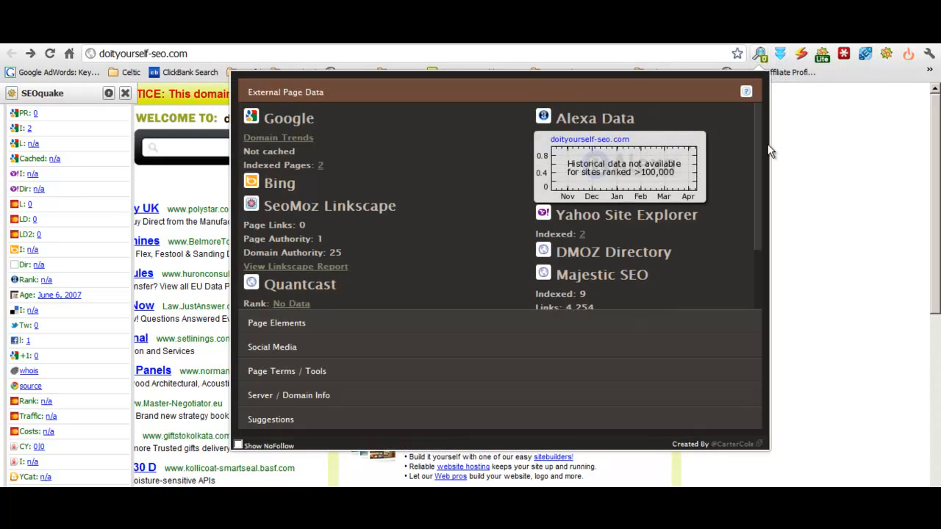
{"action": "mouse_move", "coordinate": [760, 121]}
{"action": "left_mouse_down"}
{"action": "mouse_move", "coordinate": [763, 225]}
{"action": "mouse_move", "coordinate": [761, 105]}
{"action": "left_mouse_up"}
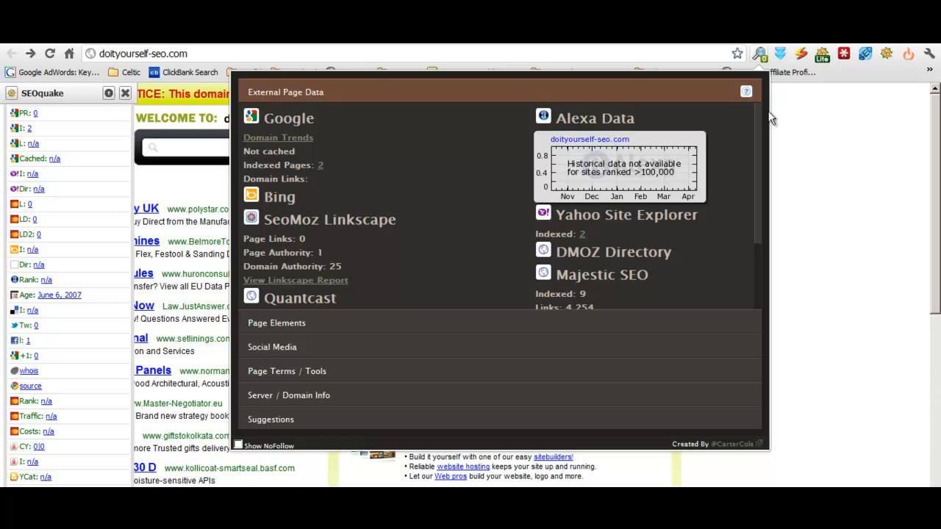
{"action": "scroll", "coordinate": [353, 181], "scroll_direction": "down", "scroll_amount": 1}
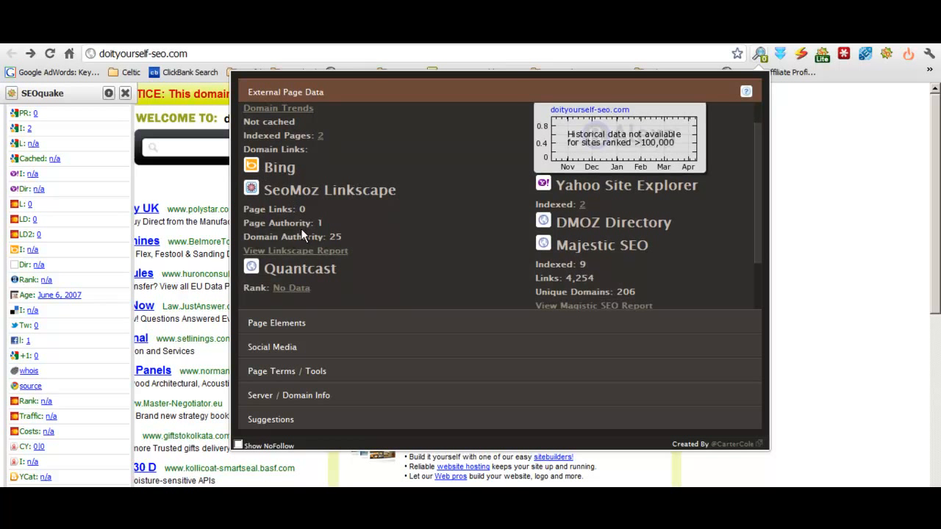
{"action": "scroll", "coordinate": [332, 278], "scroll_direction": "down", "scroll_amount": 1}
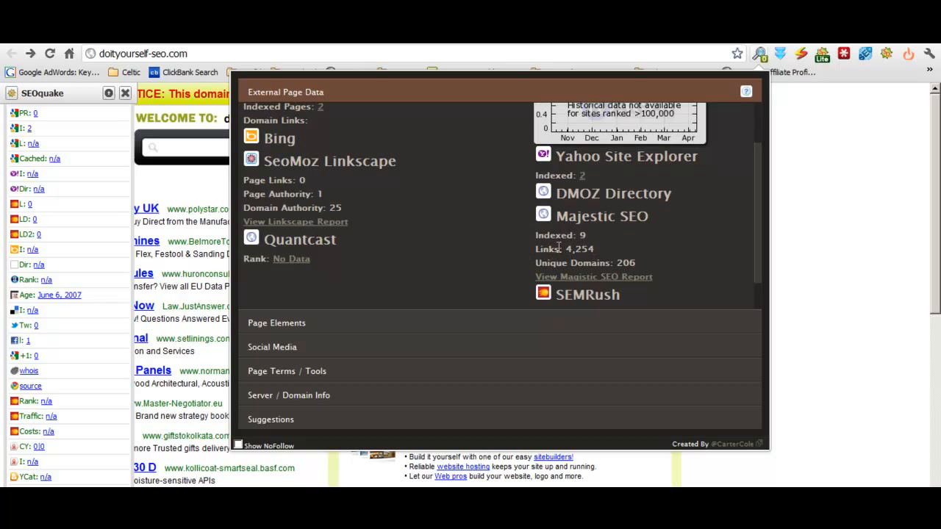
{"action": "left_click_drag", "start_coordinate": [608, 250], "coordinate": [535, 250]}
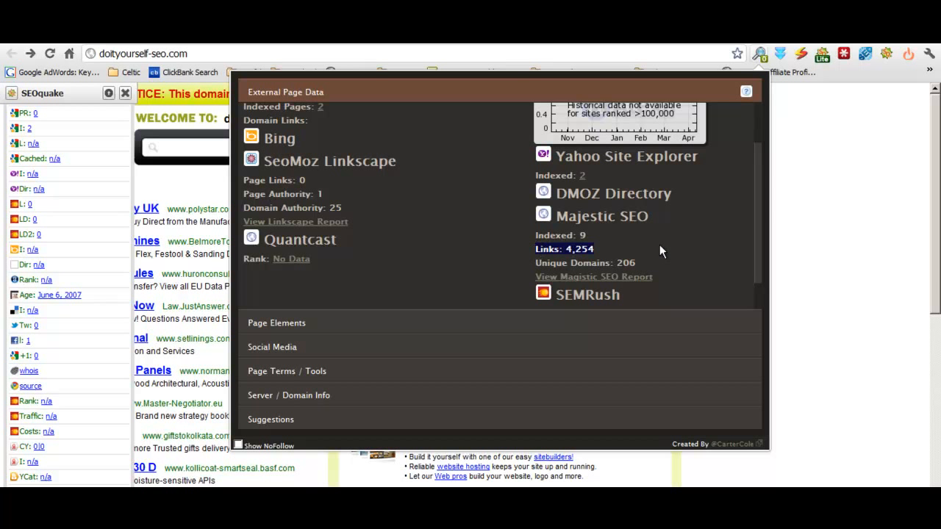
- Review the rest of the External Page Data down to SEMRush, and view the Social Media data for doityourself-seo.com
{"action": "scroll", "coordinate": [662, 243], "scroll_direction": "up", "scroll_amount": 1}
{"action": "scroll", "coordinate": [661, 247], "scroll_direction": "up", "scroll_amount": 1}
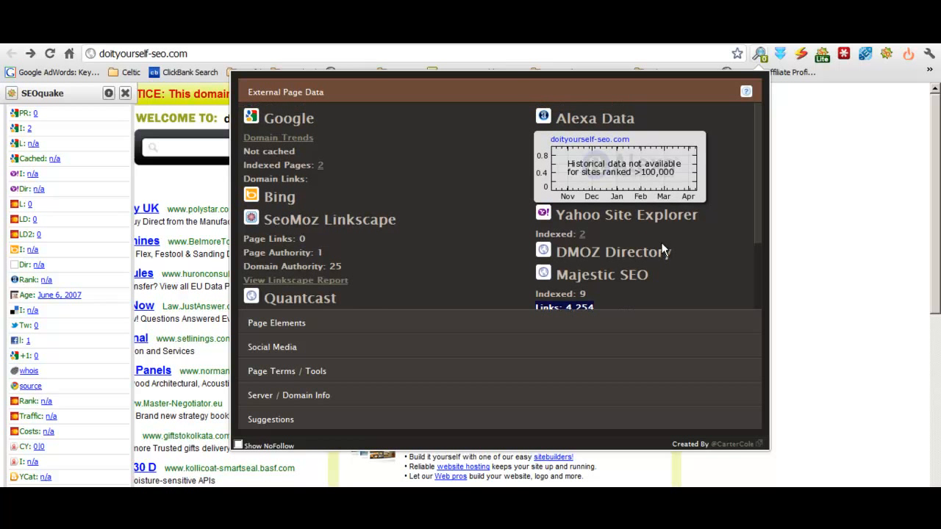
{"action": "left_click_drag", "start_coordinate": [761, 179], "coordinate": [765, 279]}
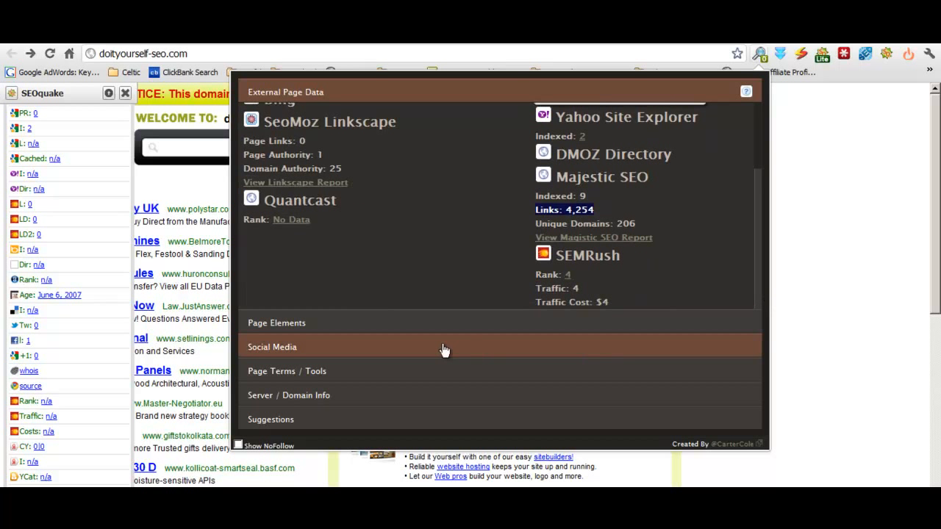
{"action": "left_click", "coordinate": [300, 352]}
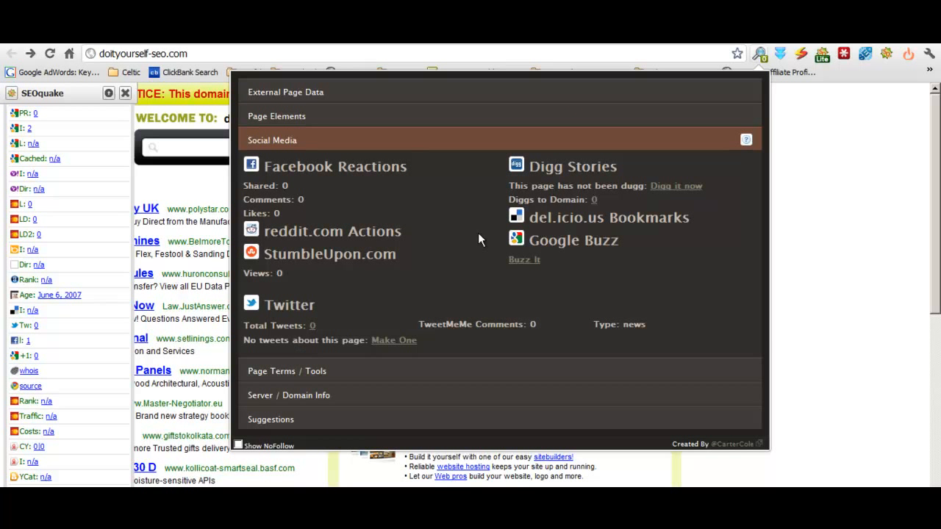
- Review the SEO extension's Server / Domain Info with its DNS query response, plus the Suggestions and Page Elements, for doityourself-seo.com
{"action": "left_click", "coordinate": [315, 400]}
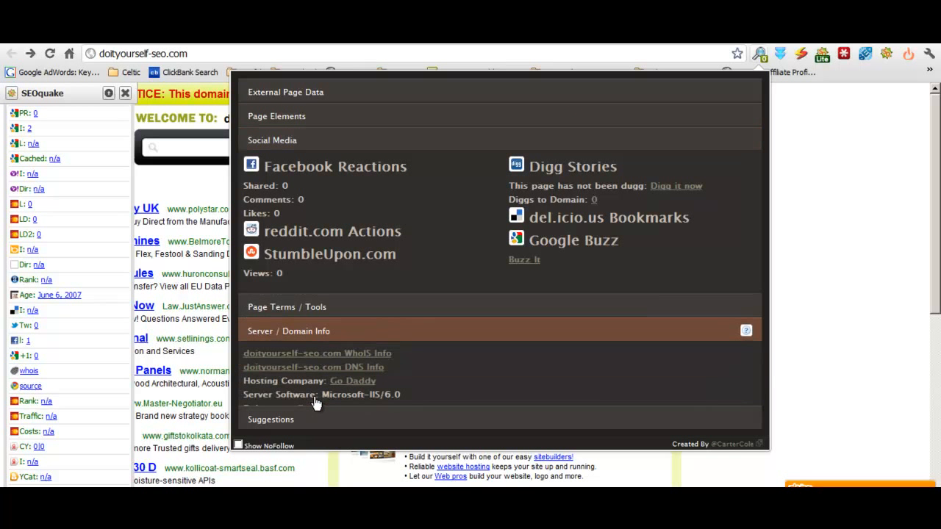
{"action": "scroll", "coordinate": [617, 236], "scroll_direction": "down", "scroll_amount": 2}
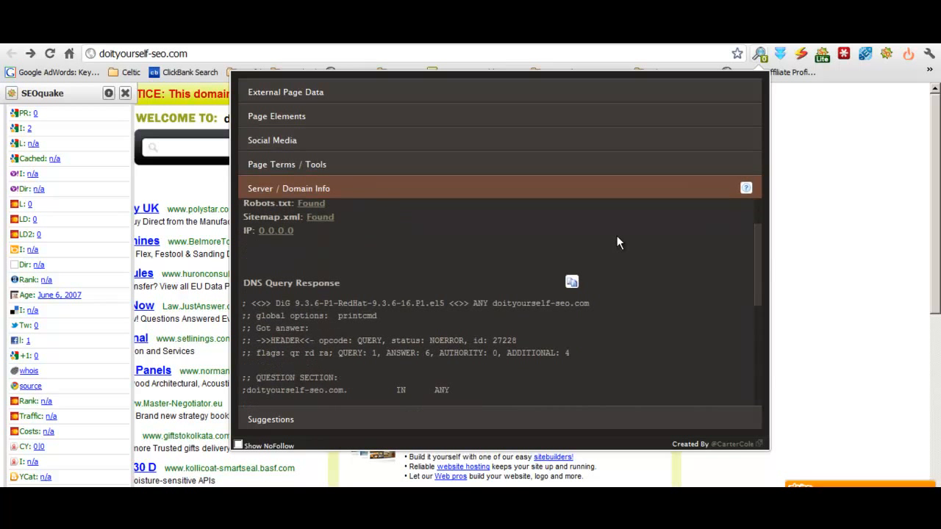
{"action": "scroll", "coordinate": [617, 236], "scroll_direction": "down", "scroll_amount": 1}
{"action": "scroll", "coordinate": [618, 241], "scroll_direction": "down", "scroll_amount": 5}
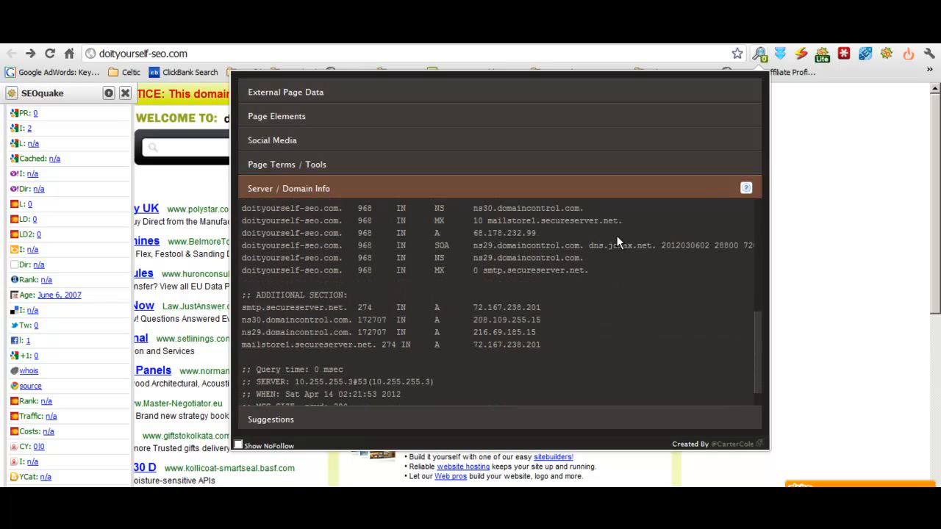
{"action": "scroll", "coordinate": [617, 241], "scroll_direction": "down", "scroll_amount": 1}
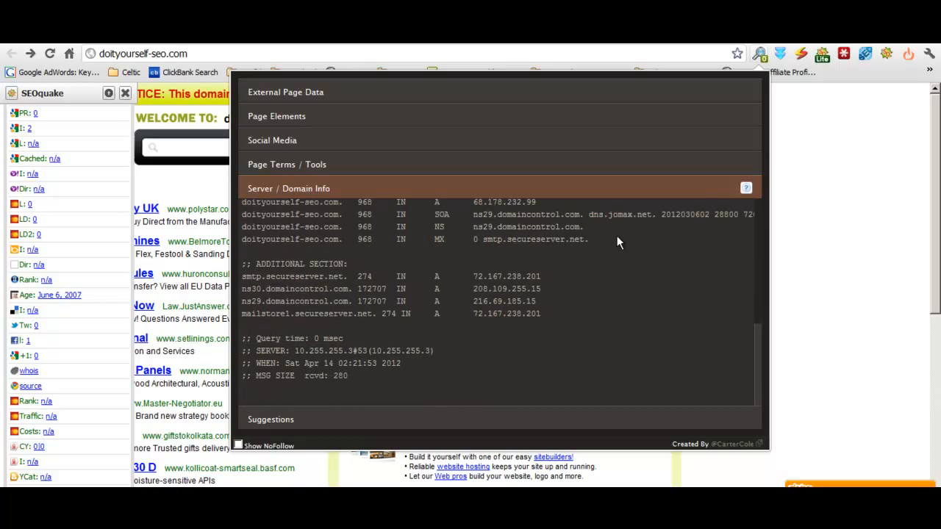
{"action": "scroll", "coordinate": [617, 242], "scroll_direction": "up", "scroll_amount": 9}
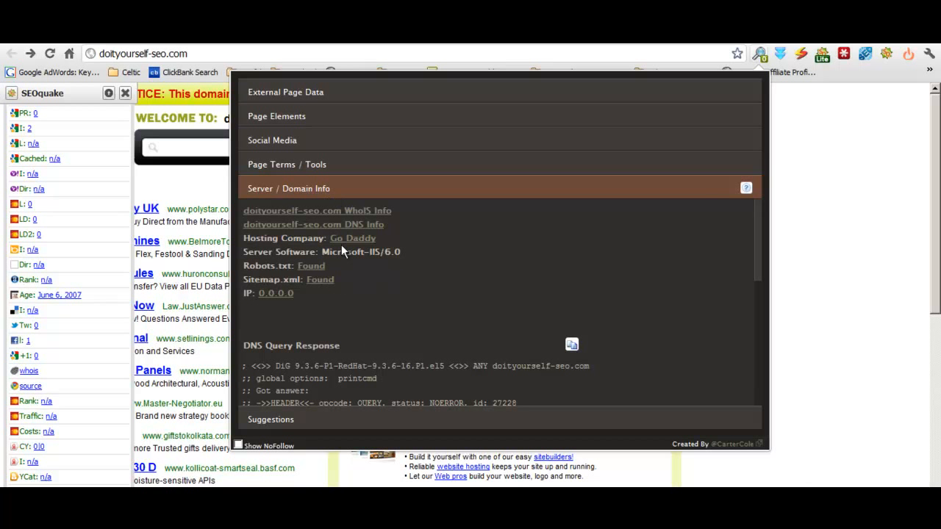
{"action": "left_click", "coordinate": [316, 420]}
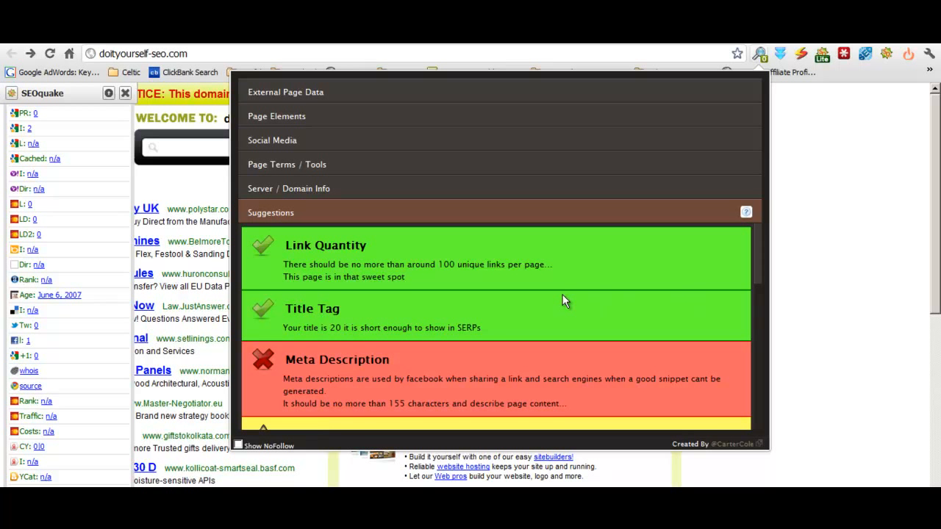
{"action": "left_click", "coordinate": [364, 116]}
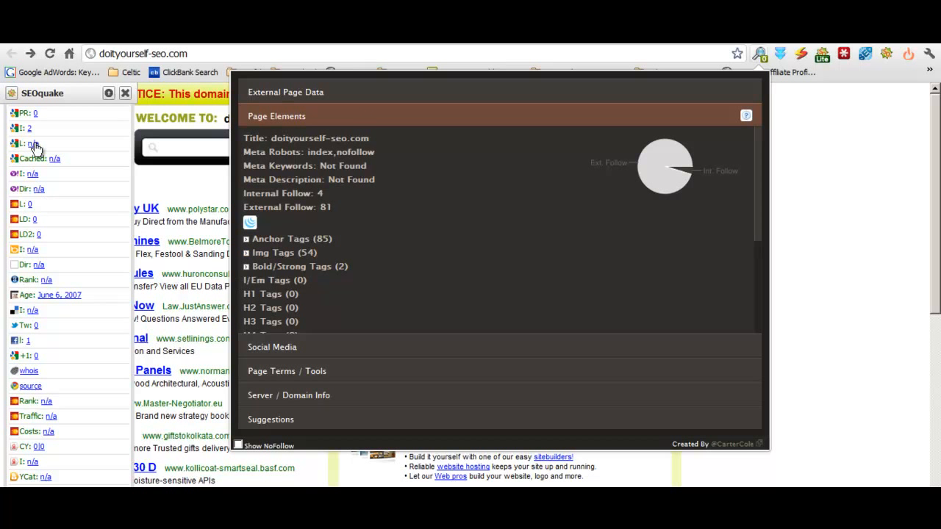
- Return to the External Page Data for doityourself-seo.com, highlight the Majestic SEO links line and check the section's help note
{"action": "left_click", "coordinate": [393, 95]}
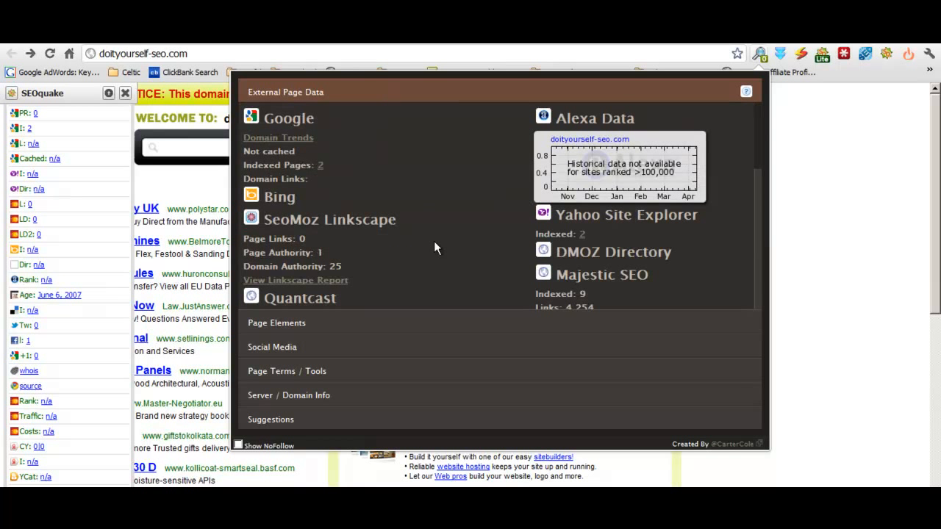
{"action": "scroll", "coordinate": [659, 259], "scroll_direction": "down", "scroll_amount": 3}
{"action": "left_click_drag", "start_coordinate": [595, 213], "coordinate": [537, 209]}
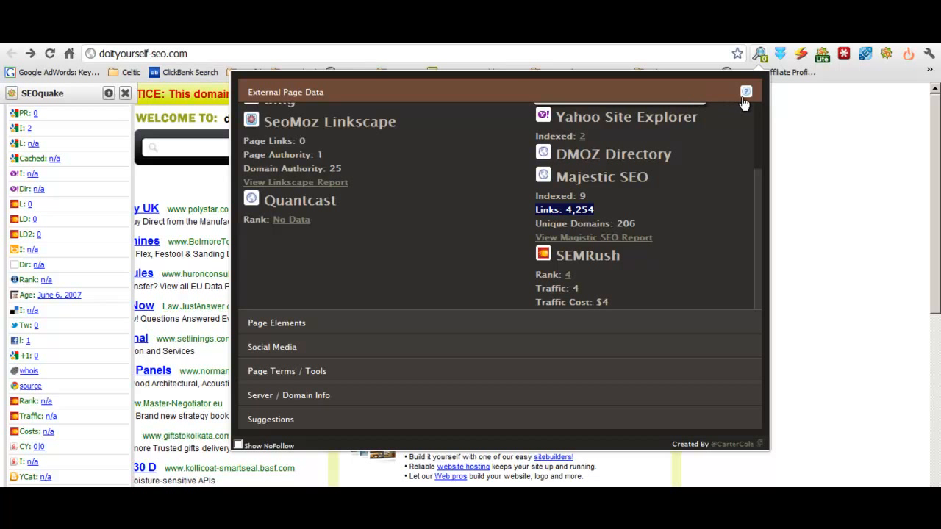
{"action": "mouse_move", "coordinate": [744, 95]}
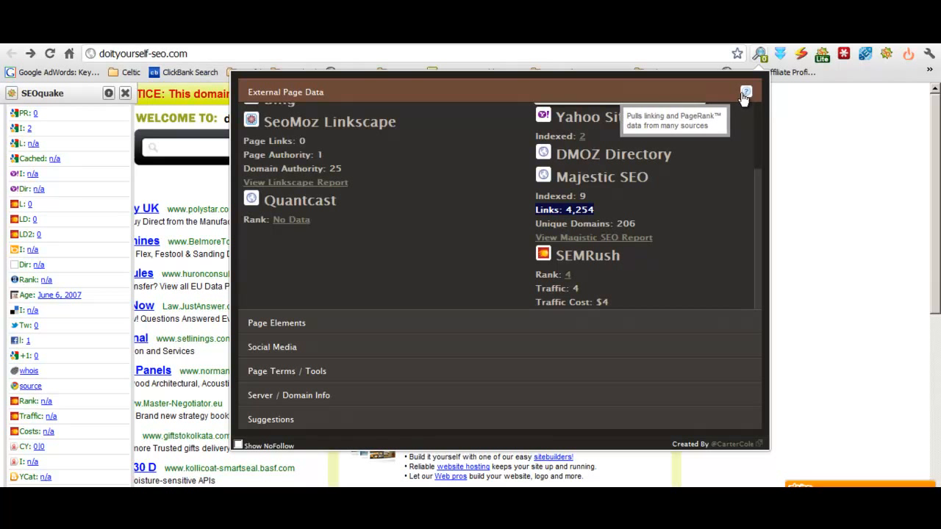
- Open SEO for Chrome on doityourself-seo.com and review its statistics from Pages indexed down to Domain details
{"action": "left_click", "coordinate": [865, 59]}
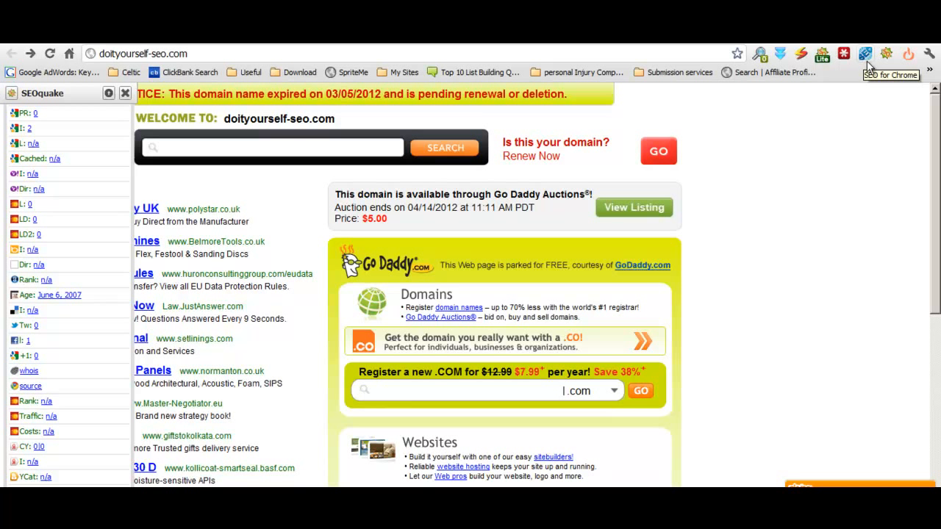
{"action": "left_click", "coordinate": [867, 62]}
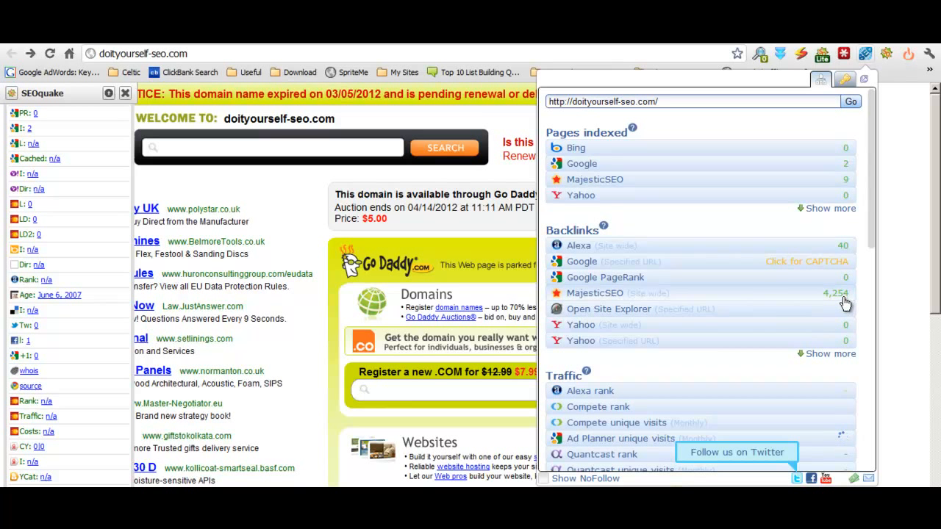
{"action": "left_click_drag", "start_coordinate": [874, 212], "coordinate": [876, 397]}
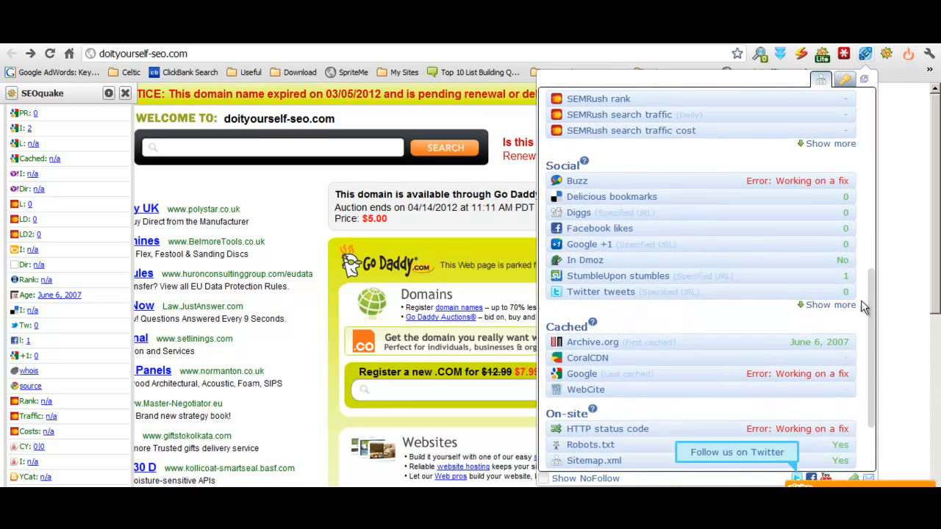
{"action": "left_click_drag", "start_coordinate": [874, 326], "coordinate": [877, 357]}
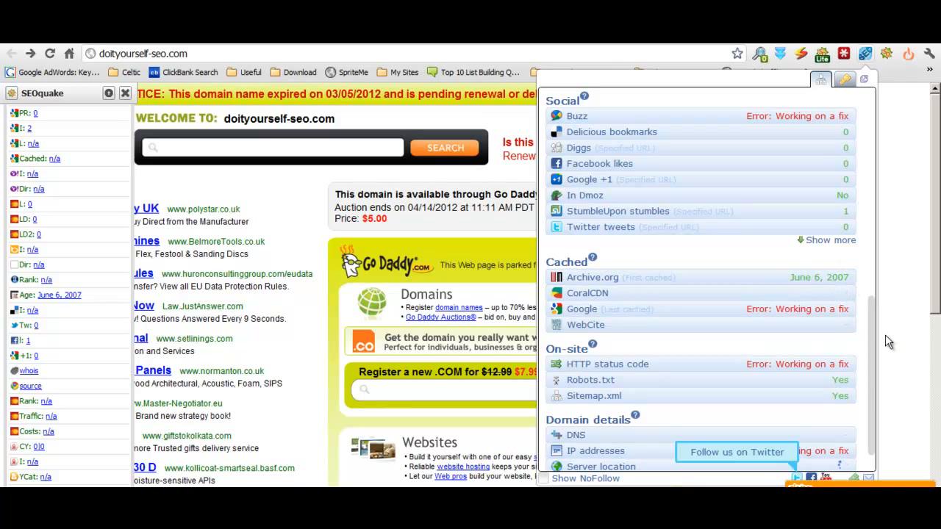
{"action": "left_click_drag", "start_coordinate": [878, 328], "coordinate": [872, 360]}
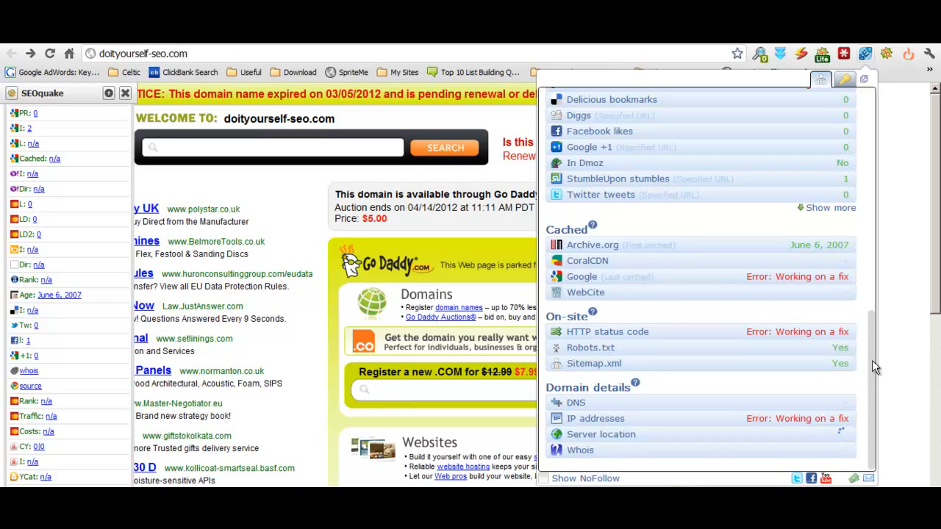
{"action": "left_click_drag", "start_coordinate": [872, 360], "coordinate": [878, 152]}
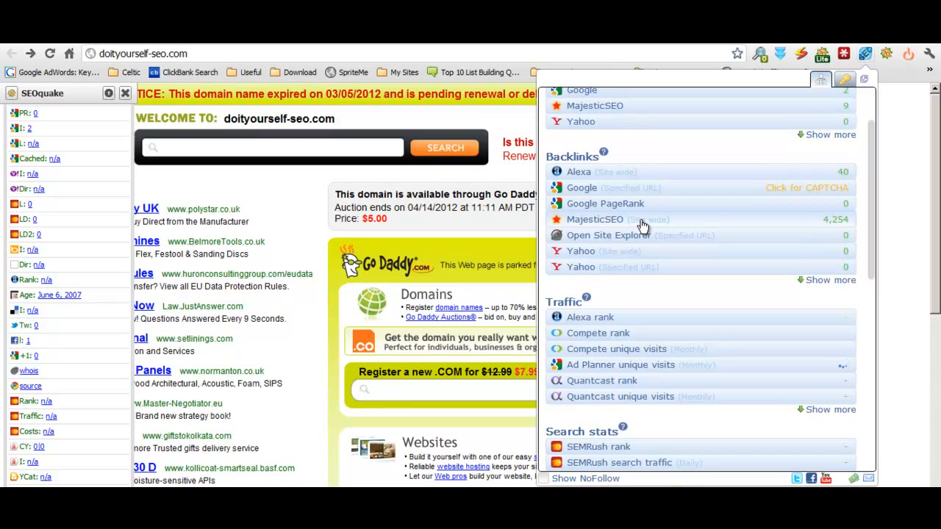
- Open the Majestic SEO report from the backlink count, hide the SEOquake sidebar, and examine the Site Explorer summary for doityourself-seo.com
{"action": "left_click", "coordinate": [834, 223]}
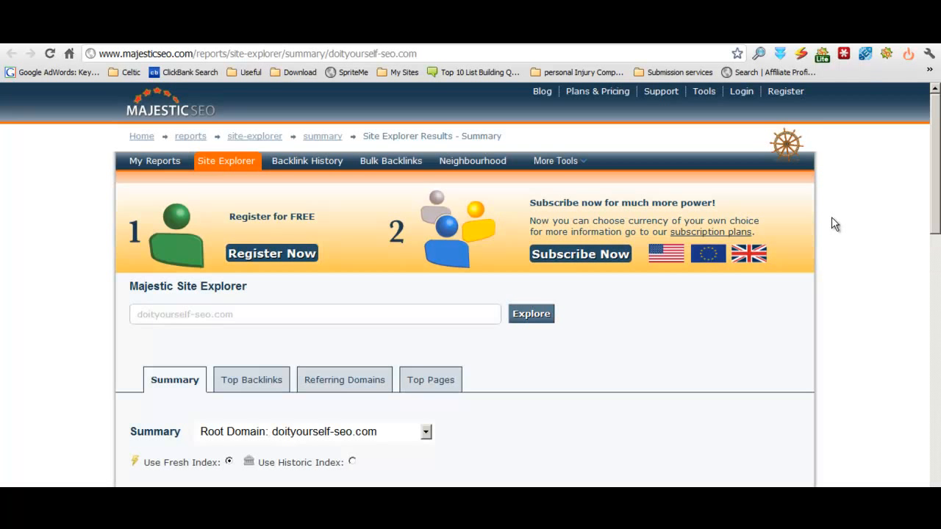
{"action": "scroll", "coordinate": [835, 223], "scroll_direction": "down", "scroll_amount": 3}
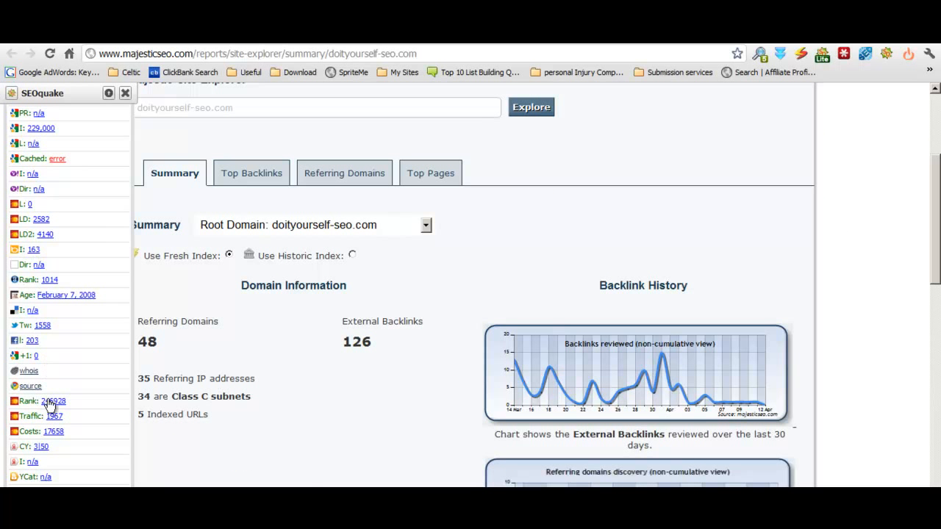
{"action": "left_click", "coordinate": [125, 94]}
{"action": "scroll", "coordinate": [321, 404], "scroll_direction": "down", "scroll_amount": 1}
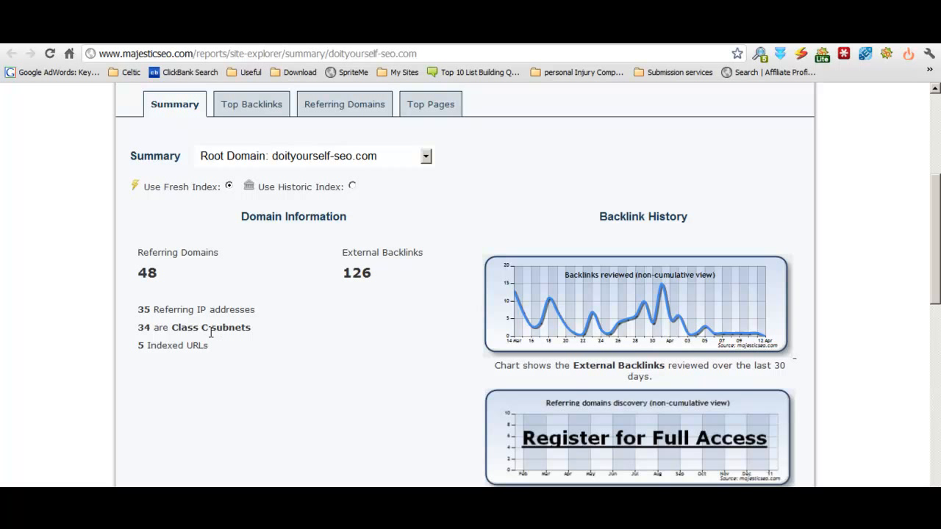
{"action": "scroll", "coordinate": [351, 347], "scroll_direction": "up", "scroll_amount": 1}
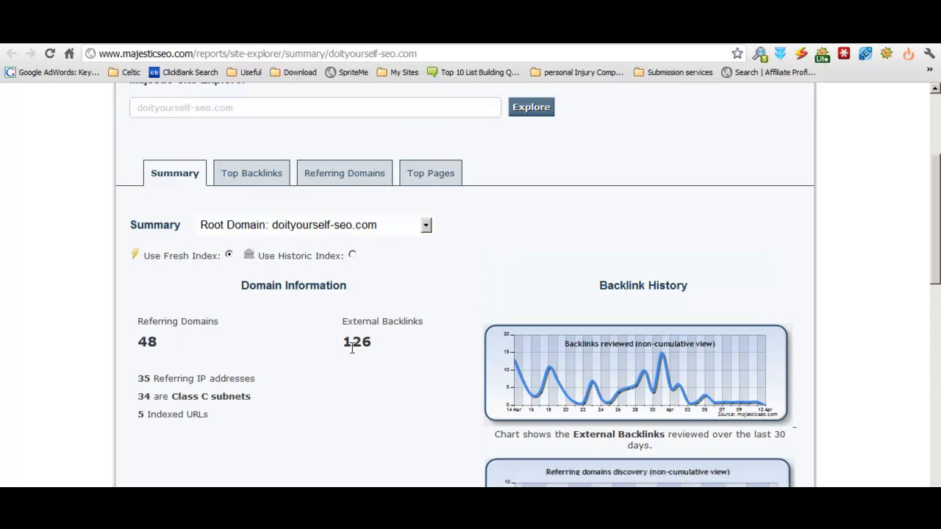
{"action": "scroll", "coordinate": [294, 380], "scroll_direction": "down", "scroll_amount": 1}
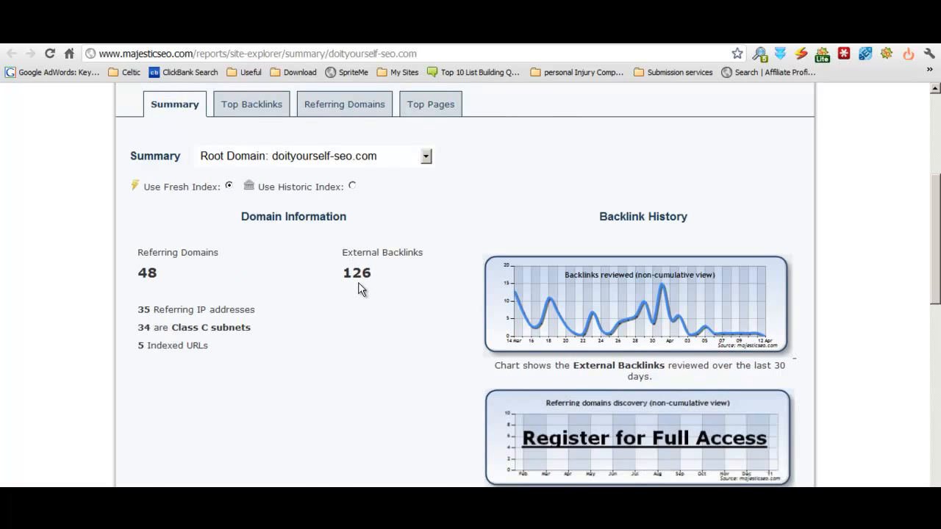
{"action": "scroll", "coordinate": [362, 292], "scroll_direction": "down", "scroll_amount": 7}
{"action": "scroll", "coordinate": [362, 293], "scroll_direction": "up", "scroll_amount": 7}
{"action": "scroll", "coordinate": [362, 296], "scroll_direction": "up", "scroll_amount": 4}
{"action": "scroll", "coordinate": [362, 296], "scroll_direction": "down", "scroll_amount": 3}
- View the Top Backlinks report for doityourself-seo.com in Majestic Site Explorer
{"action": "left_click", "coordinate": [258, 178]}
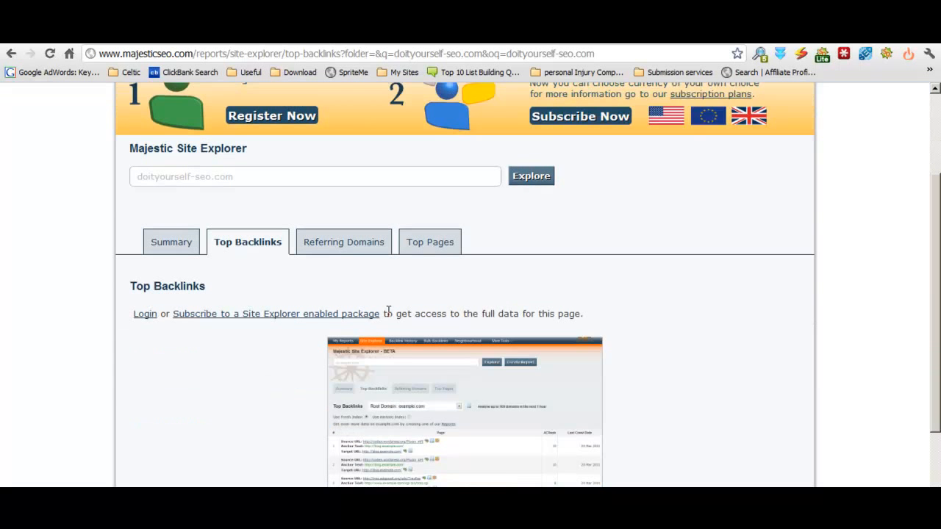
{"action": "scroll", "coordinate": [389, 312], "scroll_direction": "down", "scroll_amount": 2}
{"action": "scroll", "coordinate": [388, 312], "scroll_direction": "up", "scroll_amount": 5}
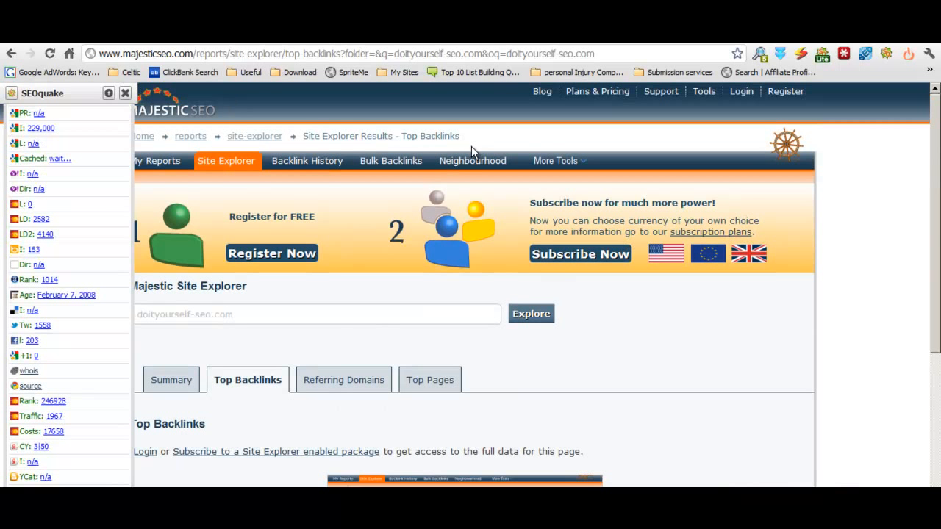
{"action": "left_click", "coordinate": [843, 54]}
{"action": "left_click", "coordinate": [857, 322]}
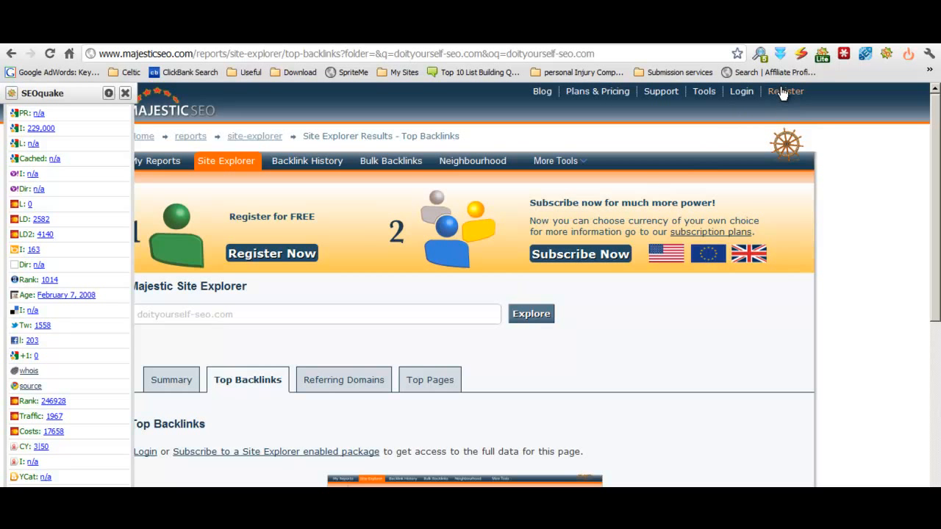
- Compare Majestic SEO's plans and pricing, and view the registration form for the free plan
{"action": "left_click", "coordinate": [609, 97]}
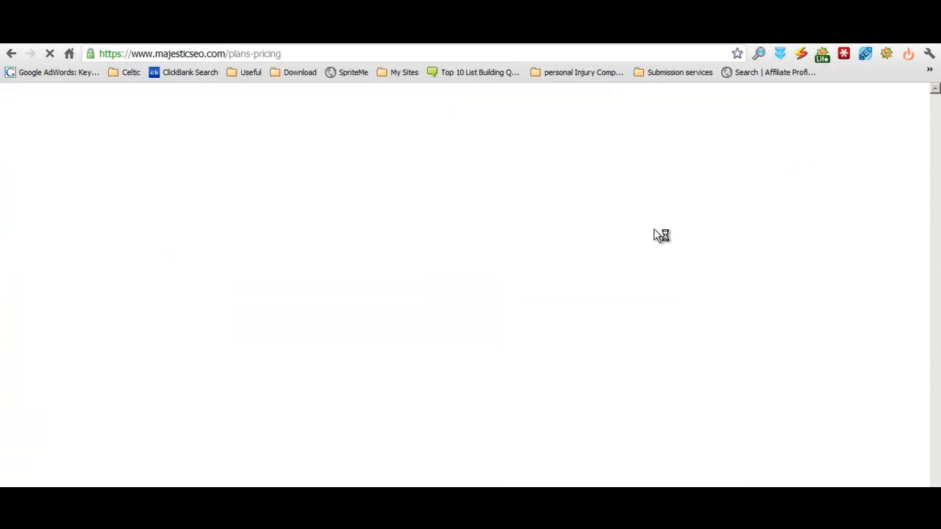
{"action": "scroll", "coordinate": [651, 235], "scroll_direction": "down", "scroll_amount": 5}
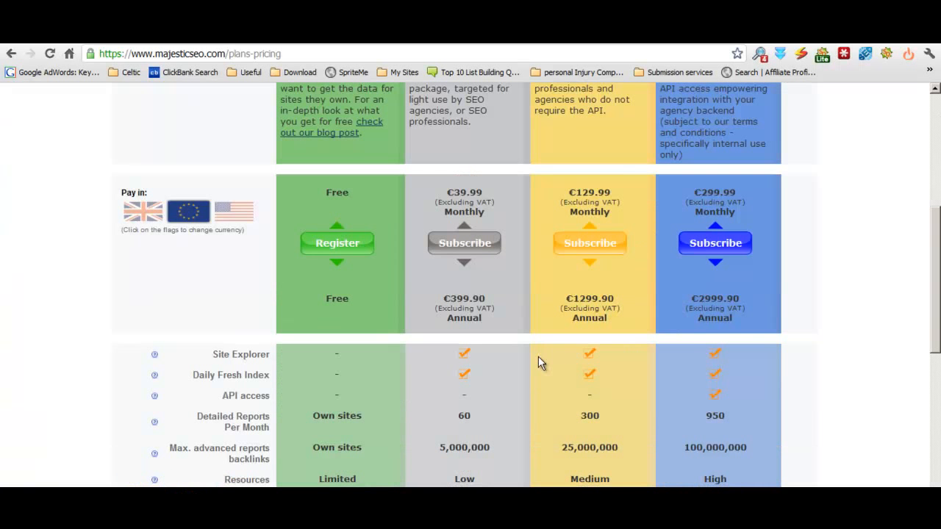
{"action": "scroll", "coordinate": [392, 216], "scroll_direction": "down", "scroll_amount": 3}
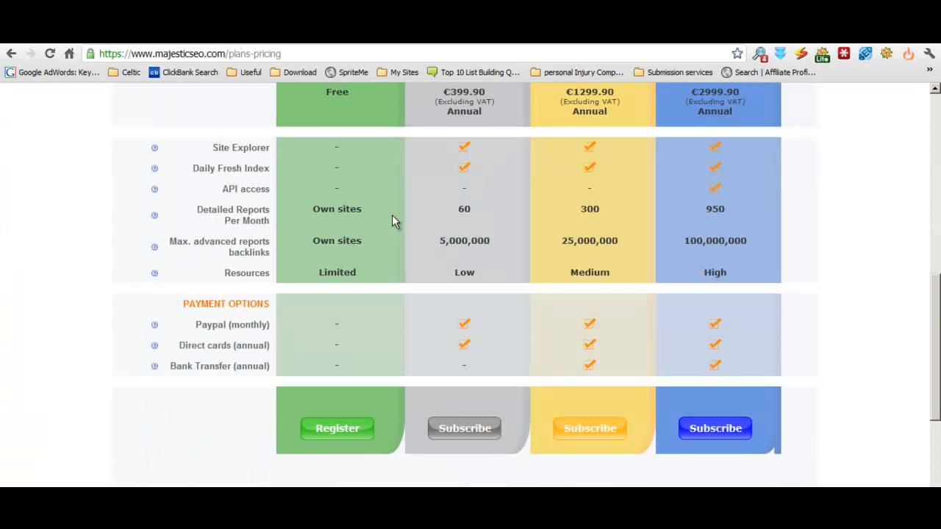
{"action": "left_click", "coordinate": [343, 432]}
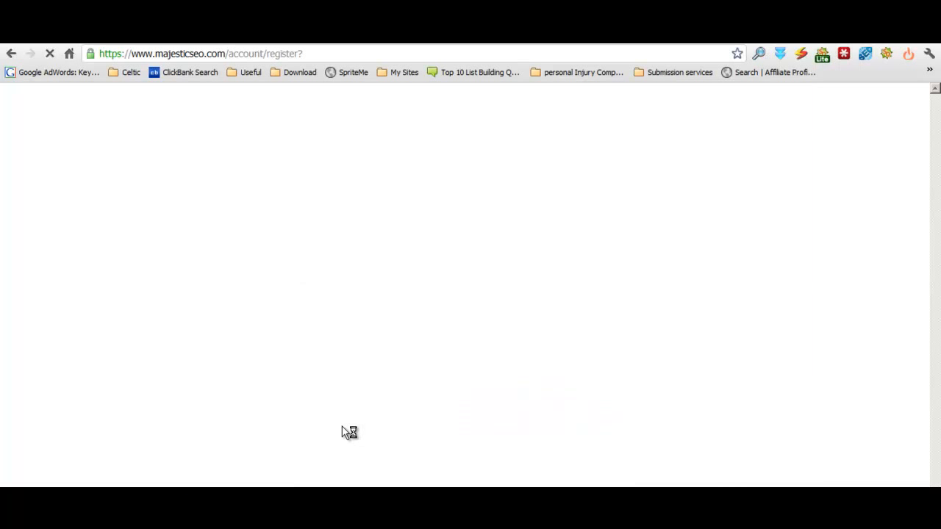
{"action": "scroll", "coordinate": [457, 256], "scroll_direction": "down", "scroll_amount": 3}
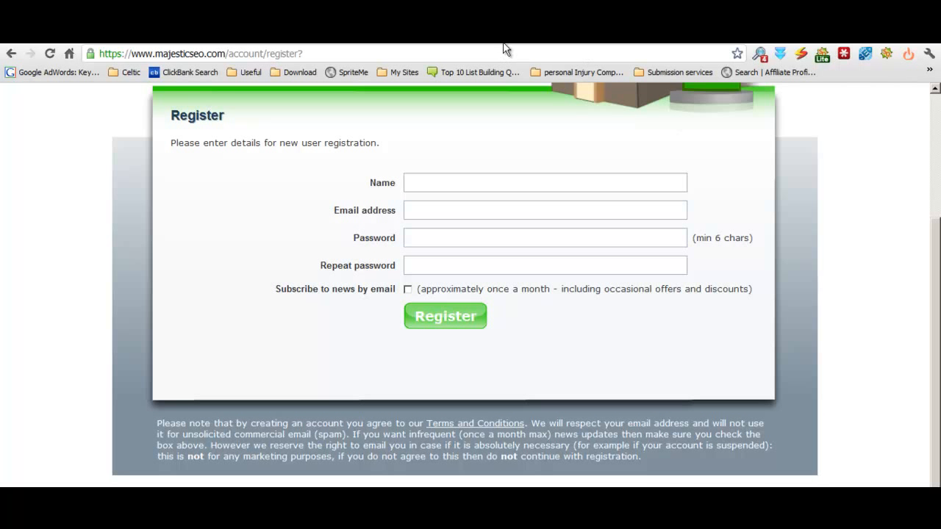
- Revisit the Go Daddy Auctions search results, and the Whois record and parked page of seo-marketing-consultant.com
{"action": "left_click", "coordinate": [214, 35]}
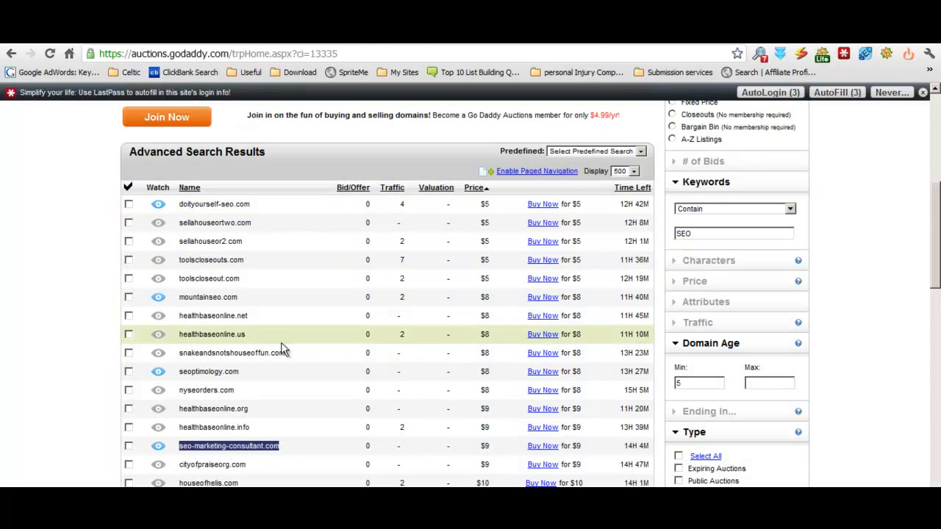
{"action": "left_click", "coordinate": [579, 41]}
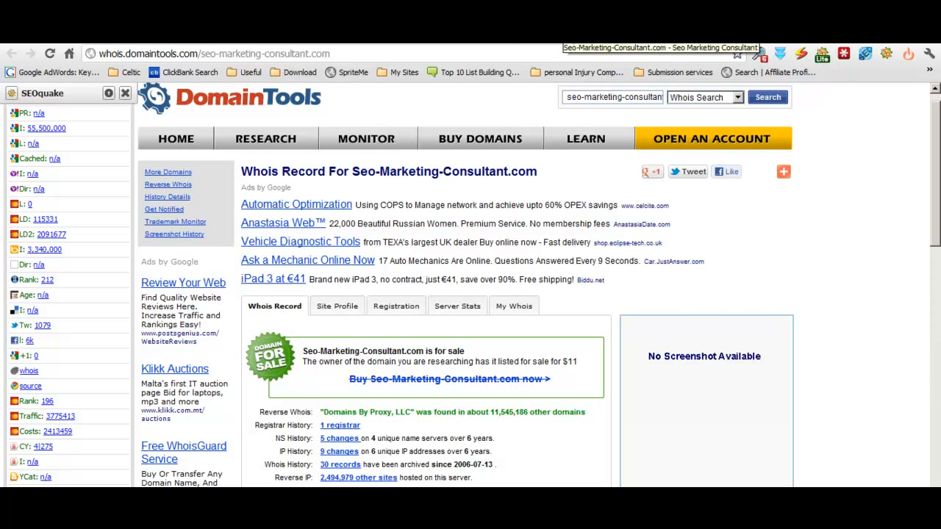
{"action": "left_click", "coordinate": [530, 42]}
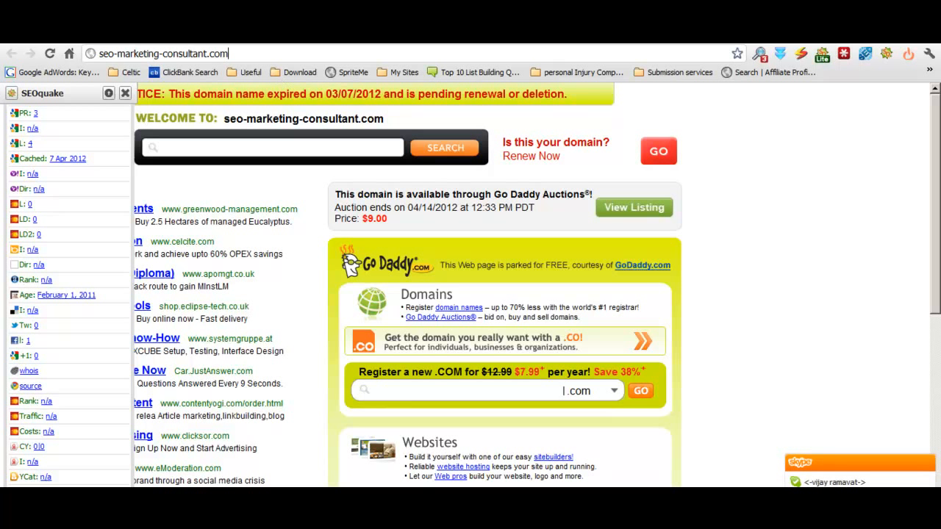
- Switch between the parked pages of doityourself-seo.com and mountainseo.com to compare their SEOquake data
{"action": "key", "text": "alt+Left"}
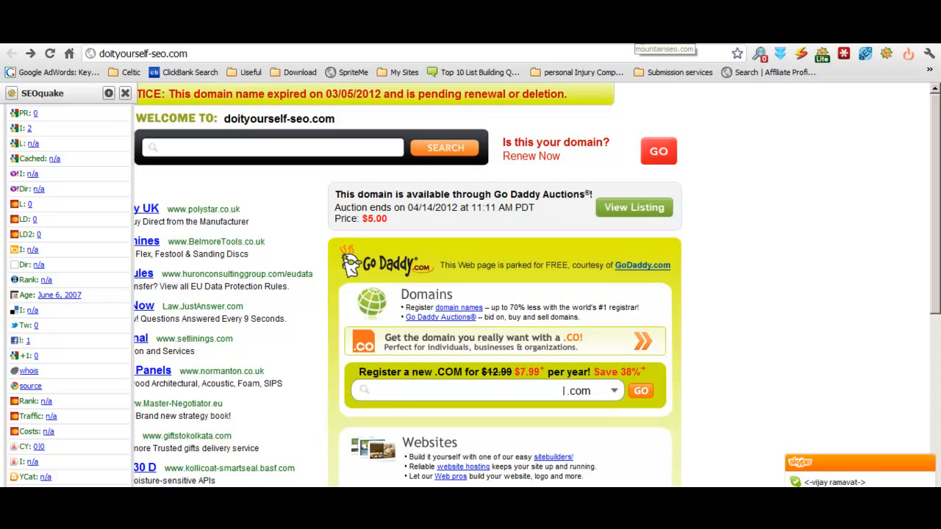
{"action": "left_click", "coordinate": [639, 33]}
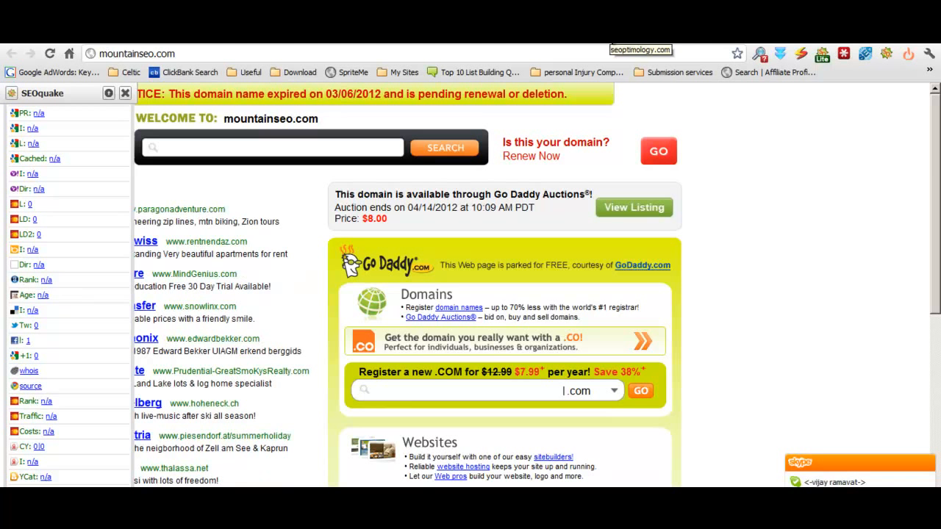
{"action": "left_click", "coordinate": [612, 37]}
{"action": "left_click", "coordinate": [675, 37]}
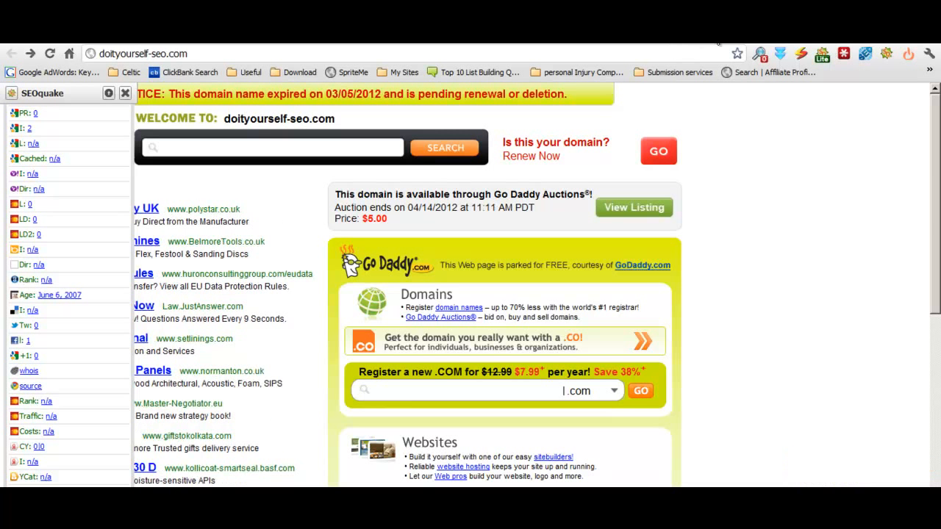
- Revisit the Majestic summary and Whois record for seo-marketing-consultant.com, and return to the parked page of doityourself-seo.com
{"action": "left_click", "coordinate": [717, 38]}
{"action": "left_click", "coordinate": [754, 43]}
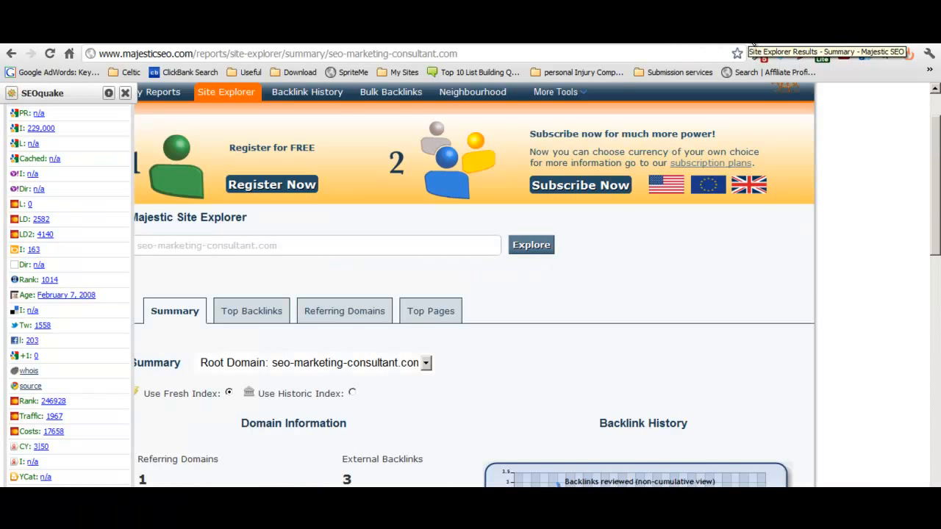
{"action": "left_click", "coordinate": [790, 43]}
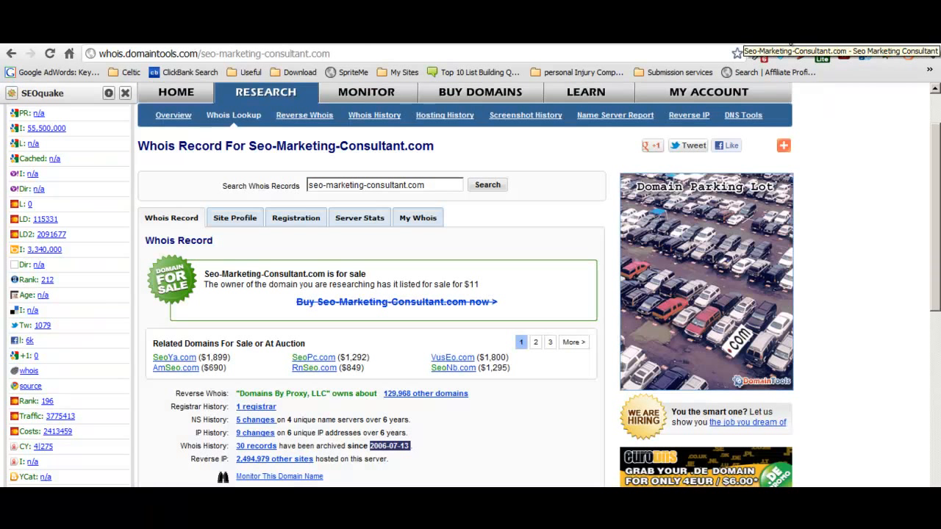
{"action": "left_click", "coordinate": [678, 43]}
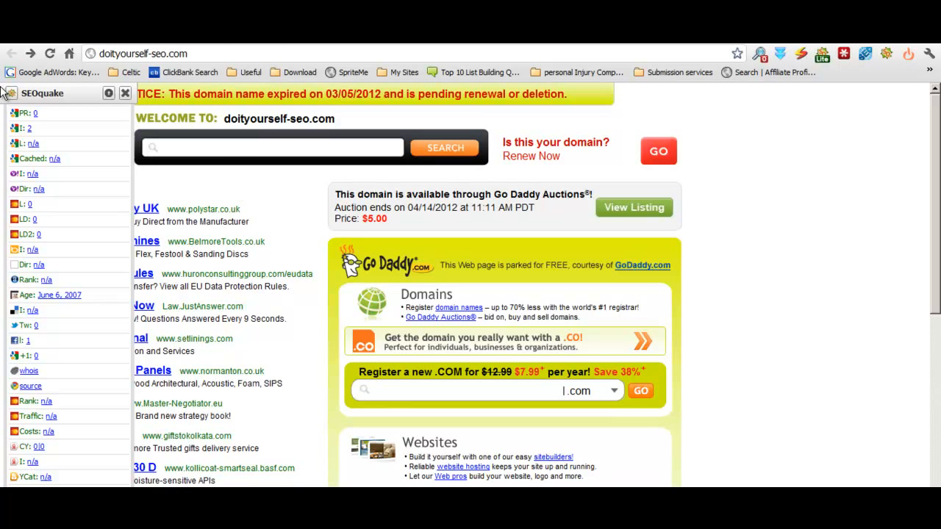
- Examine the indexed pages, backlinks and traffic data for doityourself-seo.com in the browser's SEO extension
{"action": "left_click", "coordinate": [865, 55]}
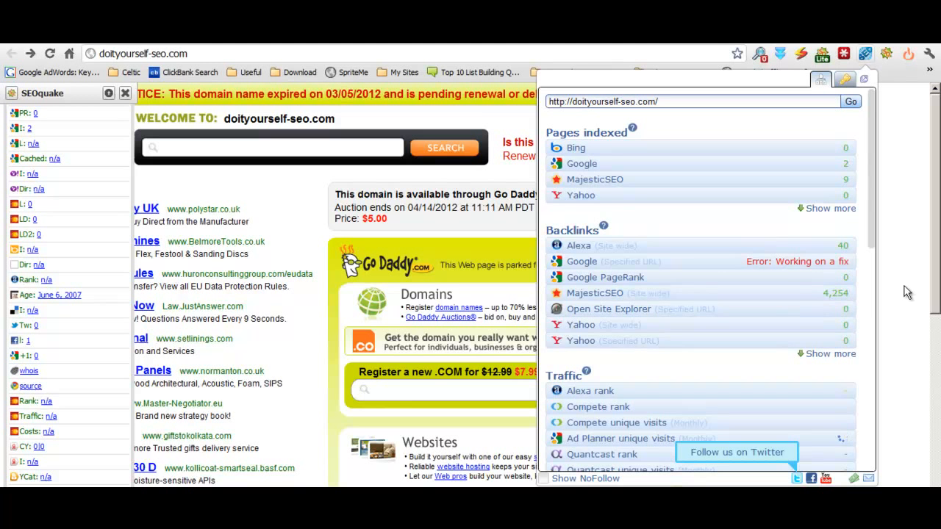
{"action": "scroll", "coordinate": [717, 352], "scroll_direction": "down", "scroll_amount": 2}
{"action": "scroll", "coordinate": [717, 351], "scroll_direction": "down", "scroll_amount": 5}
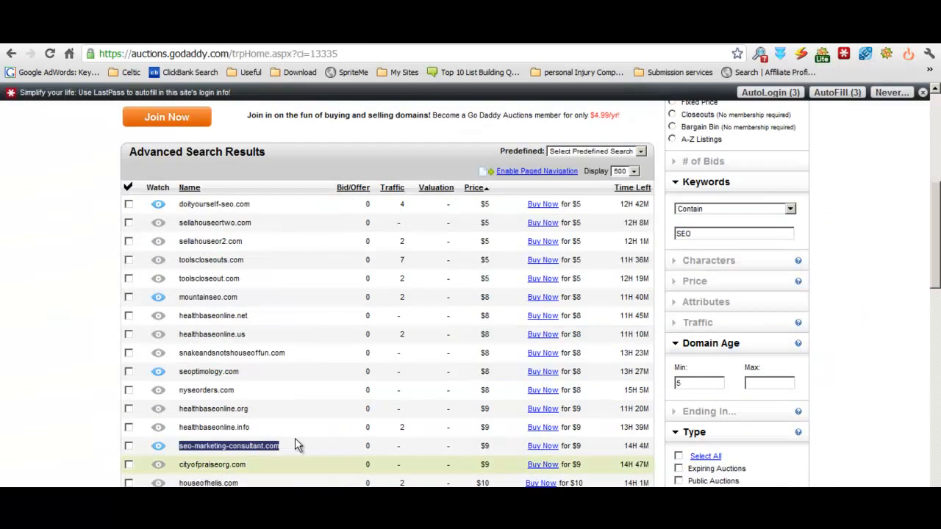
- Select seo-marketing-consultant.com and doityourself-seo.com for purchase in the Go Daddy Auctions search results
{"action": "scroll", "coordinate": [288, 361], "scroll_direction": "down", "scroll_amount": 2}
{"action": "scroll", "coordinate": [286, 360], "scroll_direction": "up", "scroll_amount": 2}
{"action": "left_click", "coordinate": [129, 446]}
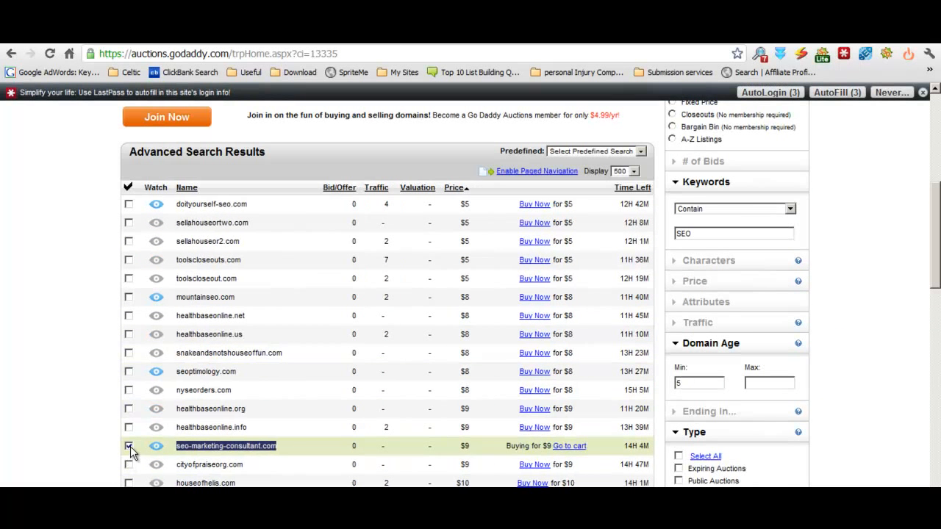
{"action": "left_click", "coordinate": [128, 204]}
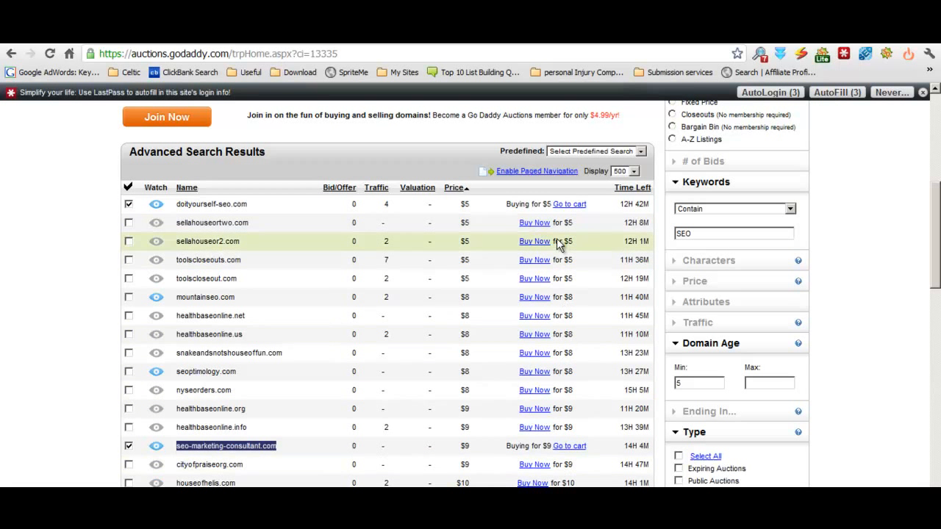
- Open a fresh Go Daddy Auctions page in a separate browser tab
{"action": "left_click_drag", "start_coordinate": [939, 253], "coordinate": [939, 266]}
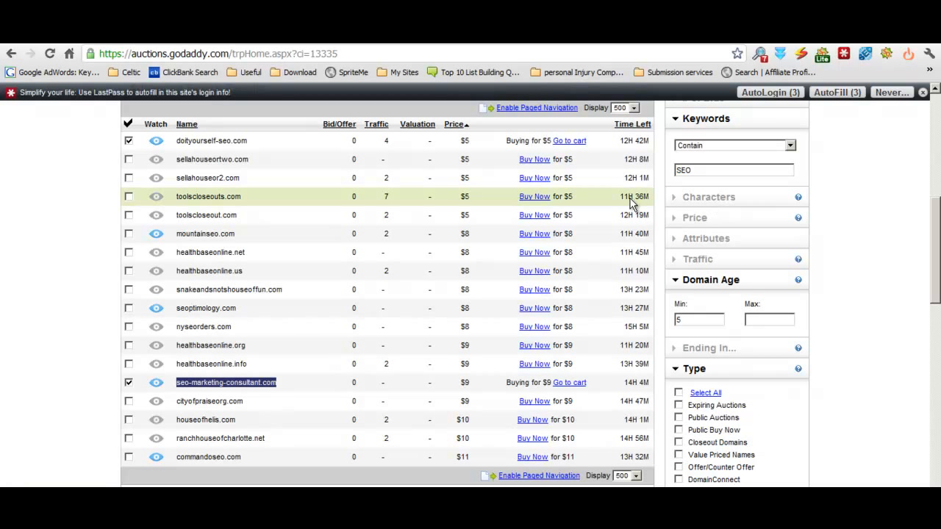
{"action": "left_click_drag", "start_coordinate": [935, 250], "coordinate": [931, 158]}
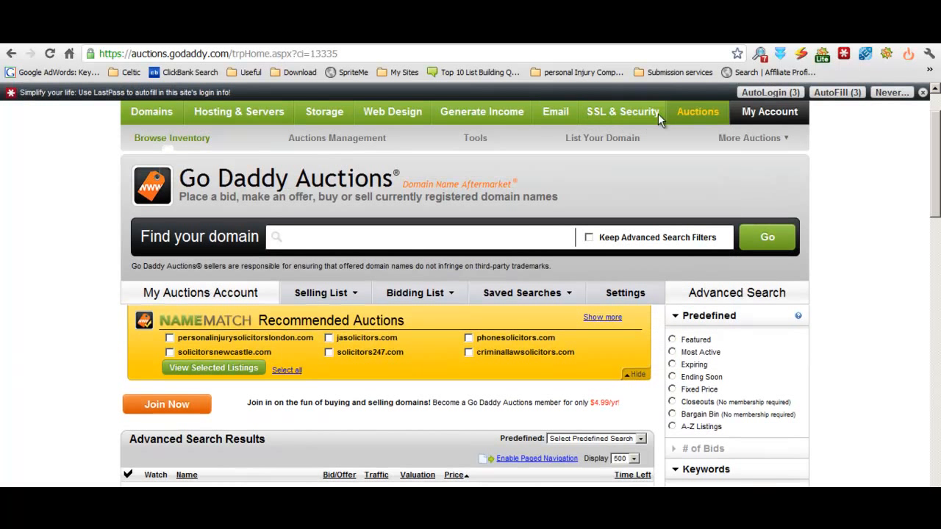
{"action": "right_click", "coordinate": [717, 117]}
{"action": "left_click", "coordinate": [718, 119]}
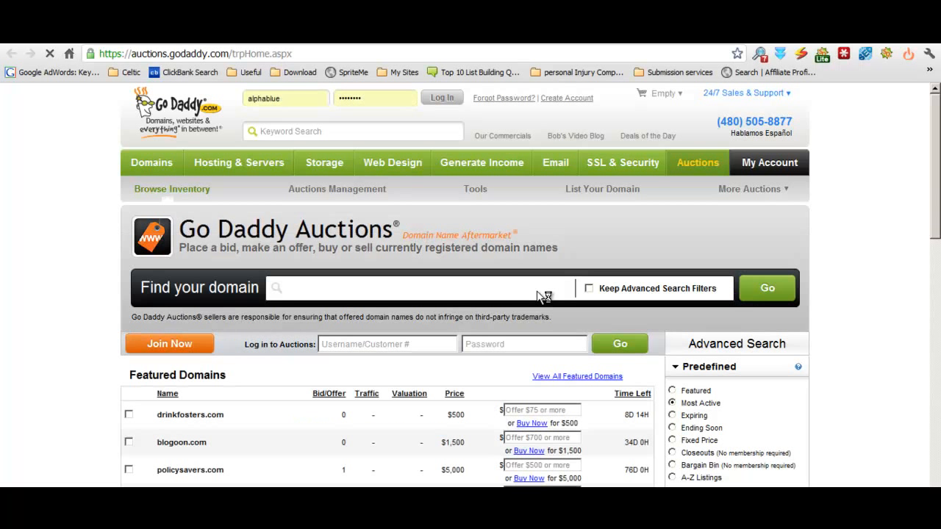
- Set the advanced search's keyword filter to domains that contain CNA
{"action": "scroll", "coordinate": [875, 258], "scroll_direction": "down", "scroll_amount": 2}
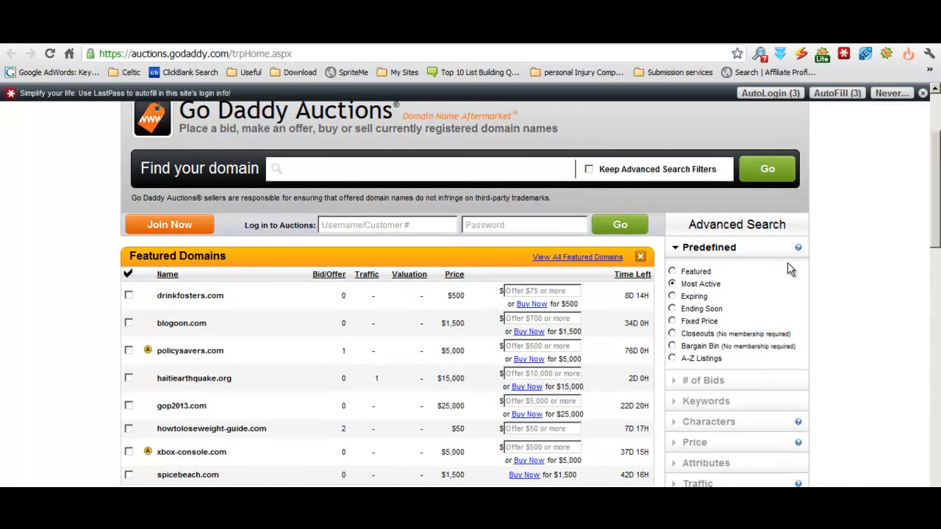
{"action": "scroll", "coordinate": [790, 270], "scroll_direction": "down", "scroll_amount": 2}
{"action": "left_click", "coordinate": [783, 272]}
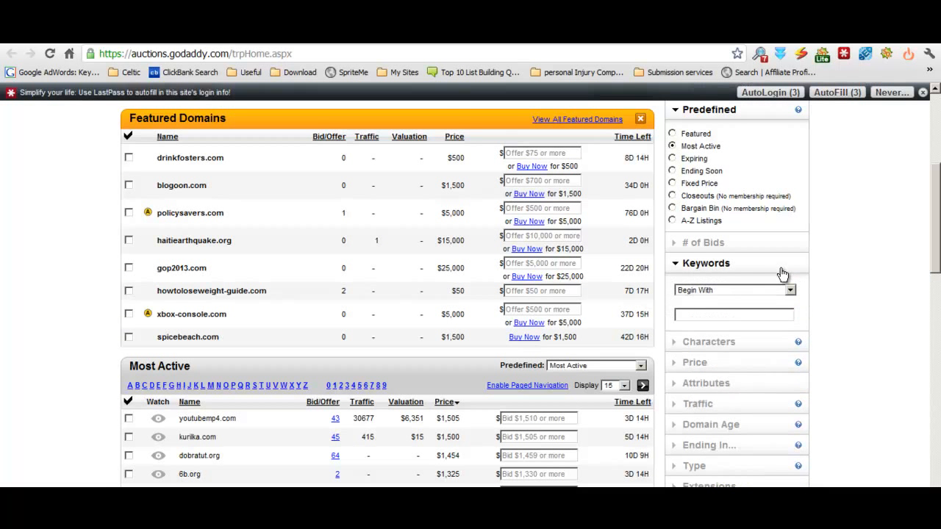
{"action": "left_click", "coordinate": [790, 292]}
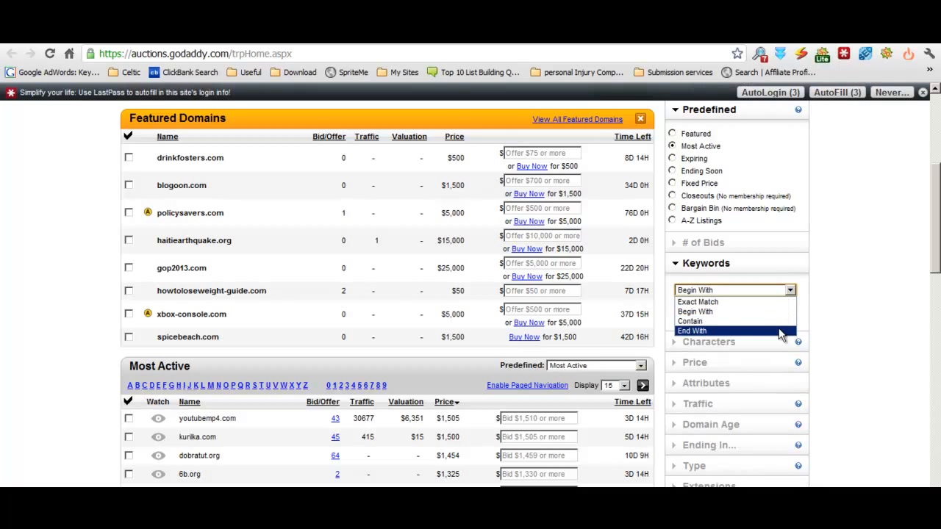
{"action": "left_click", "coordinate": [769, 322]}
{"action": "left_click", "coordinate": [769, 317]}
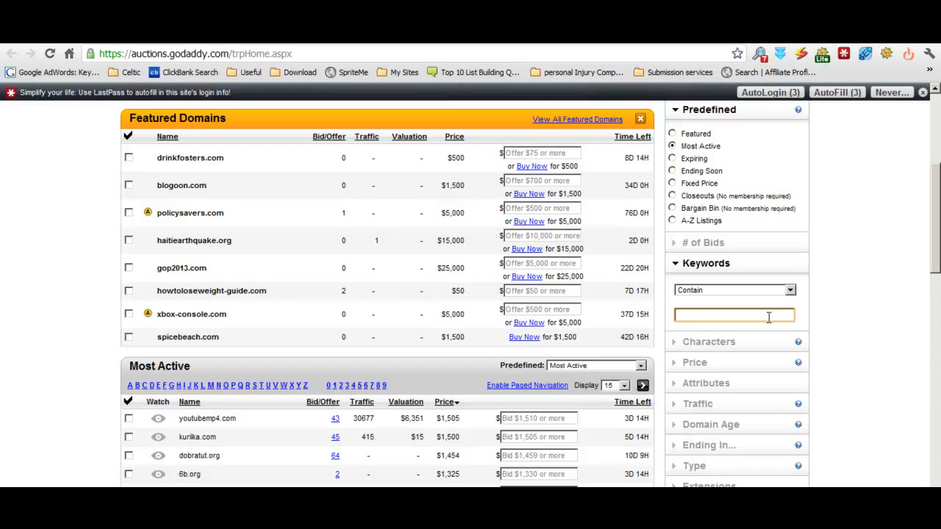
{"action": "type", "text": "CNA"}
{"action": "scroll", "coordinate": [861, 255], "scroll_direction": "down", "scroll_amount": 3}
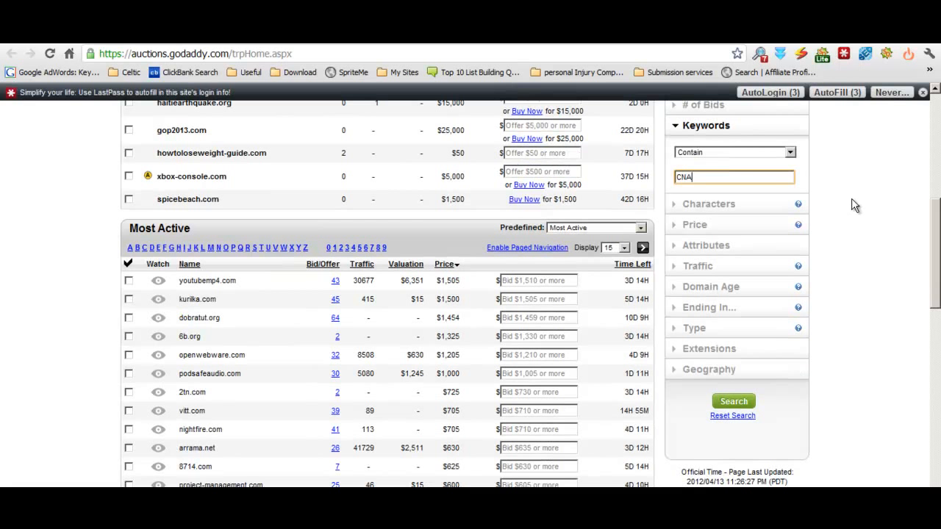
{"action": "scroll", "coordinate": [864, 209], "scroll_direction": "up", "scroll_amount": 4}
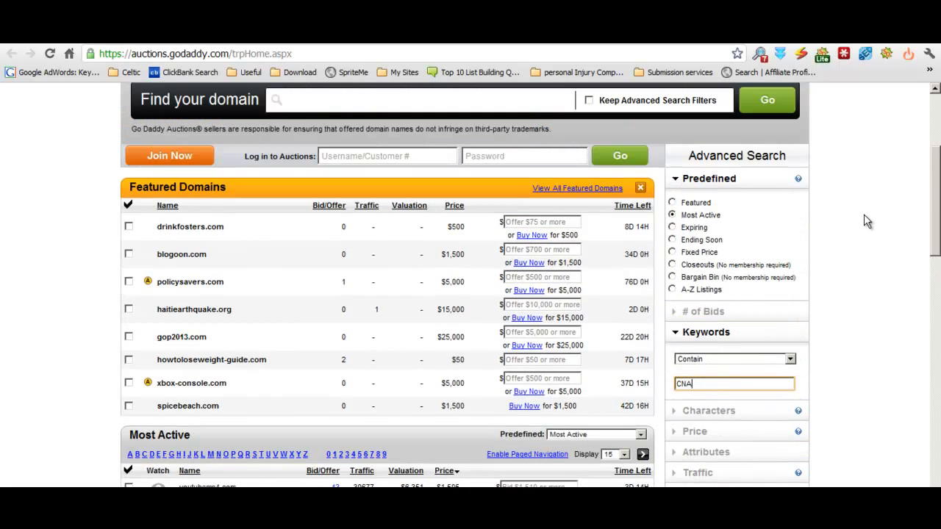
{"action": "scroll", "coordinate": [864, 246], "scroll_direction": "down", "scroll_amount": 3}
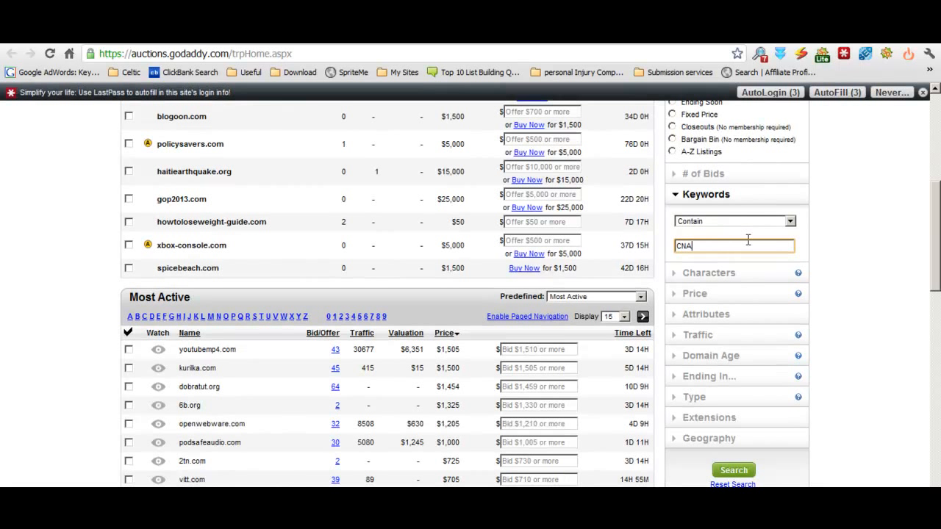
{"action": "left_click", "coordinate": [791, 221]}
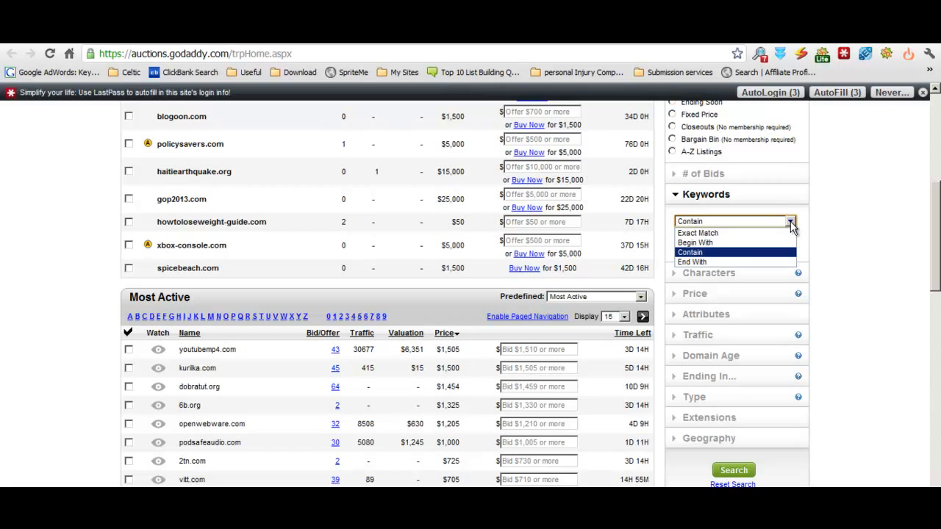
{"action": "left_click", "coordinate": [707, 252]}
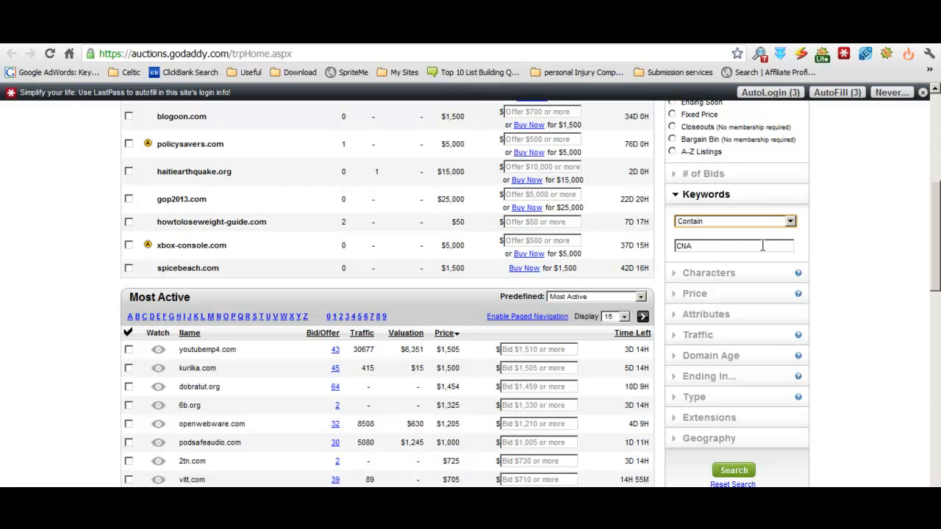
- Look over the Attributes and Traffic filters, and set the minimum domain age to 5
{"action": "scroll", "coordinate": [876, 256], "scroll_direction": "down", "scroll_amount": 1}
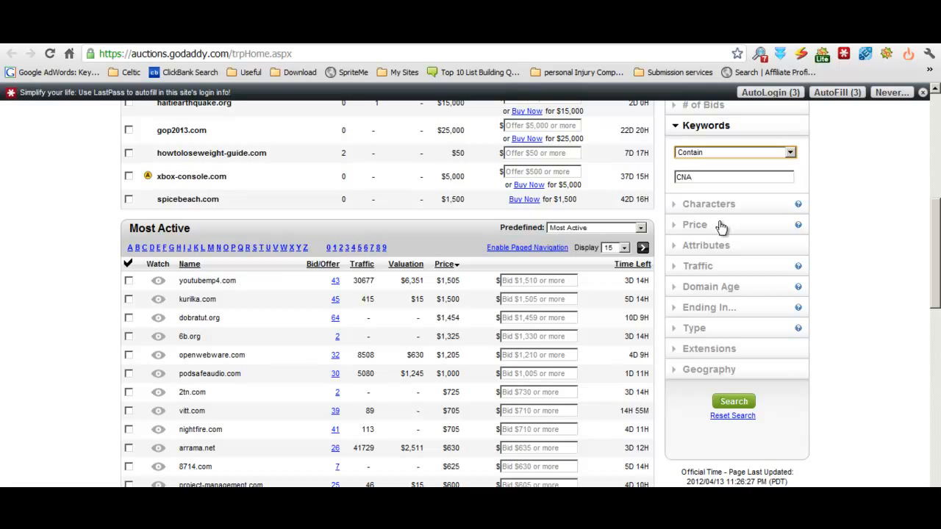
{"action": "left_click", "coordinate": [718, 248]}
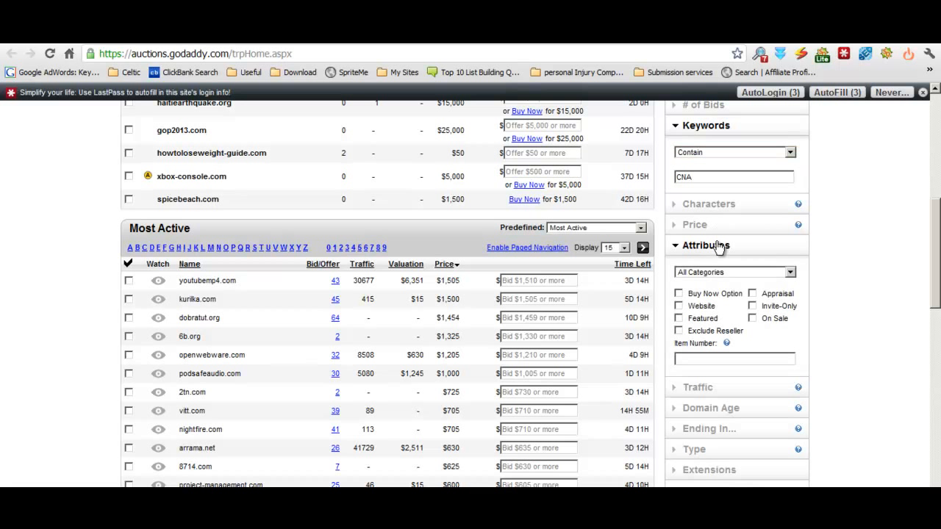
{"action": "left_click", "coordinate": [709, 251]}
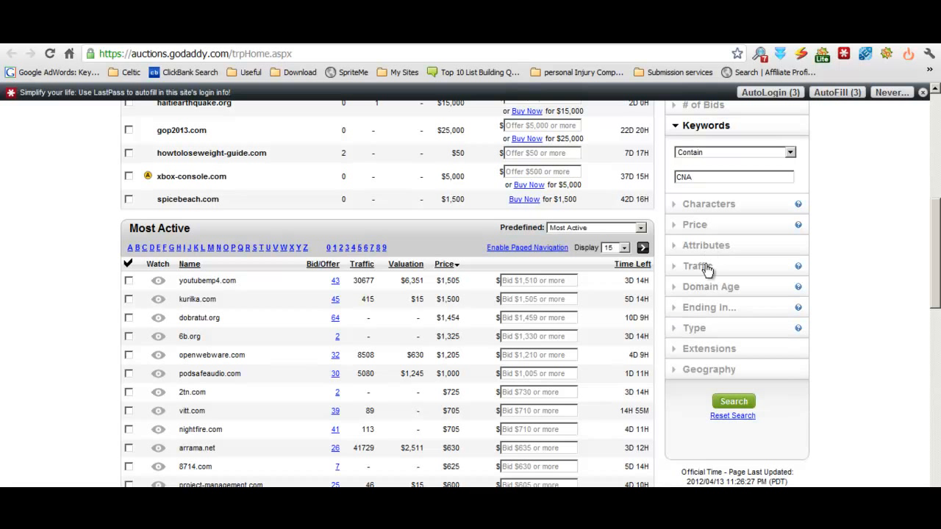
{"action": "left_click", "coordinate": [709, 269]}
{"action": "left_click", "coordinate": [710, 269]}
{"action": "left_click", "coordinate": [709, 287]}
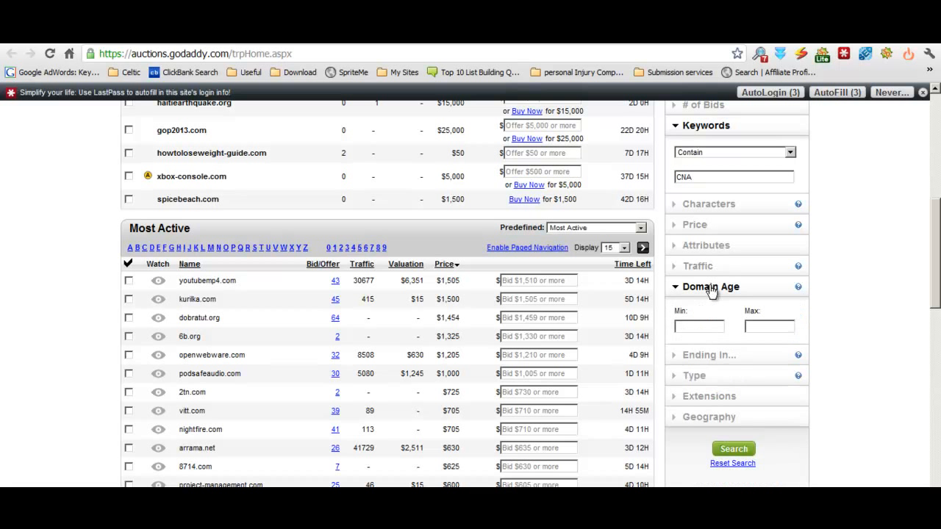
{"action": "left_click", "coordinate": [700, 327]}
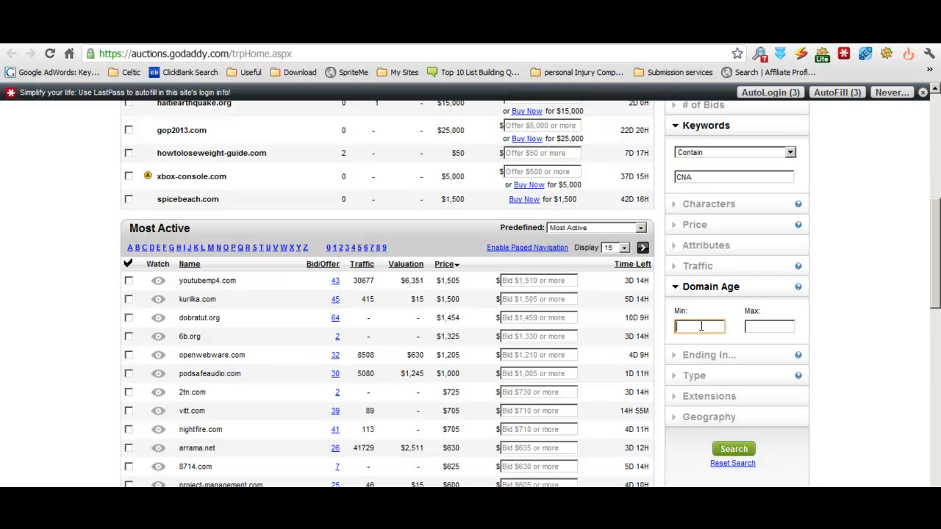
{"action": "type", "text": "5"}
- Include Public Buy Now in the listing type filter, and look over the Ending In and Extensions options
{"action": "scroll", "coordinate": [860, 354], "scroll_direction": "down", "scroll_amount": 3}
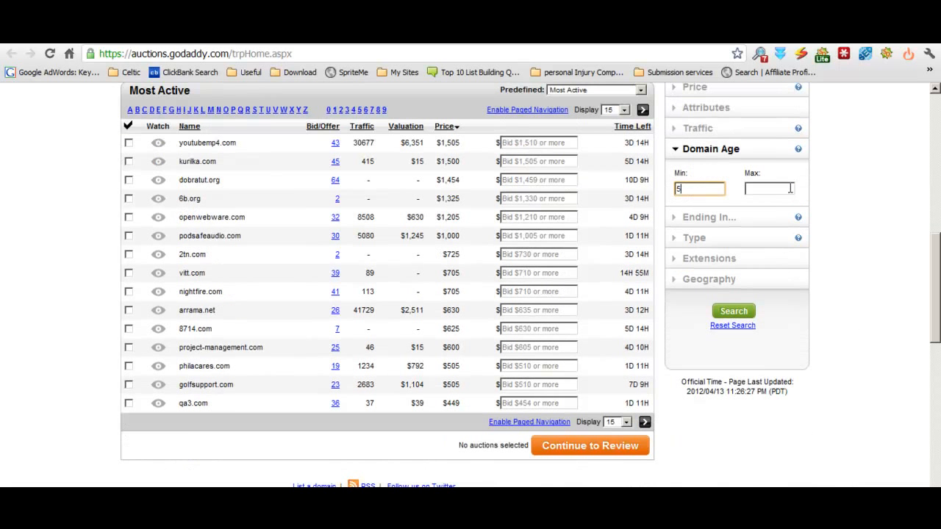
{"action": "left_click", "coordinate": [753, 223]}
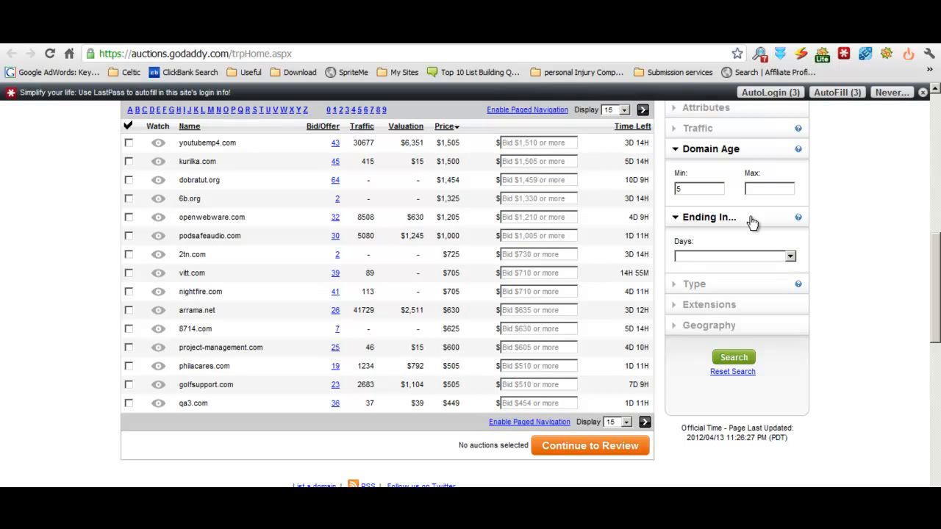
{"action": "left_click", "coordinate": [753, 223]}
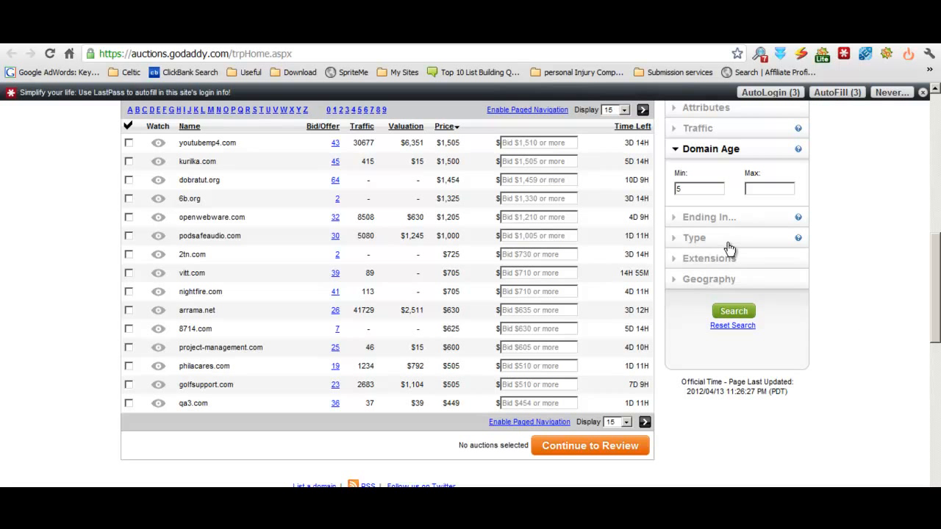
{"action": "left_click", "coordinate": [703, 243]}
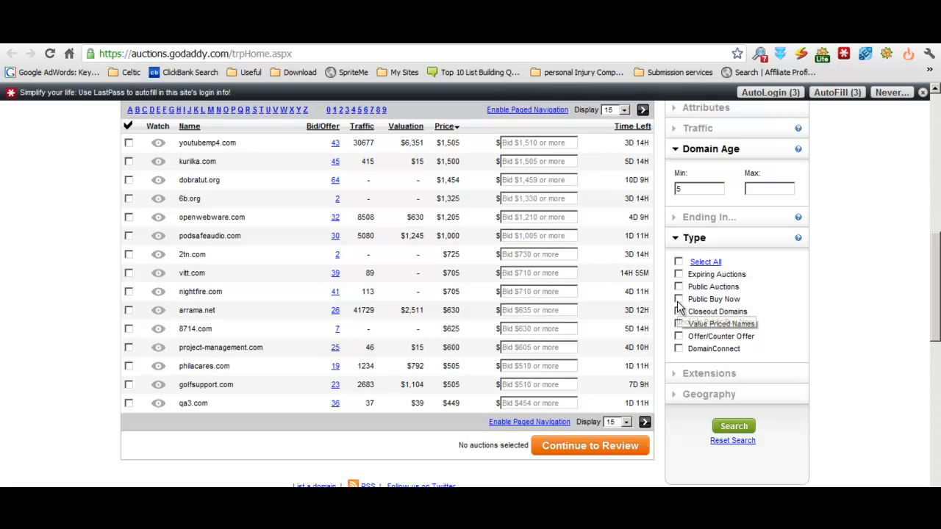
{"action": "left_click", "coordinate": [712, 240]}
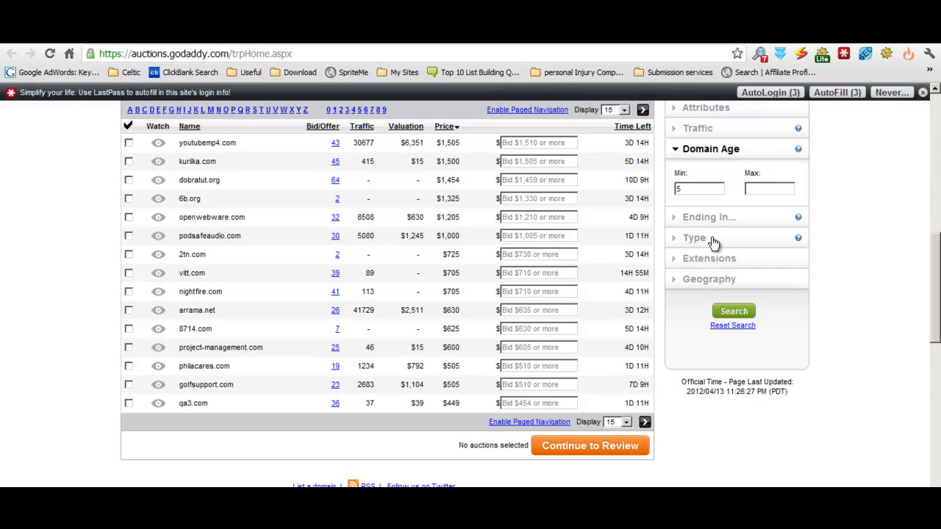
{"action": "left_click", "coordinate": [702, 241]}
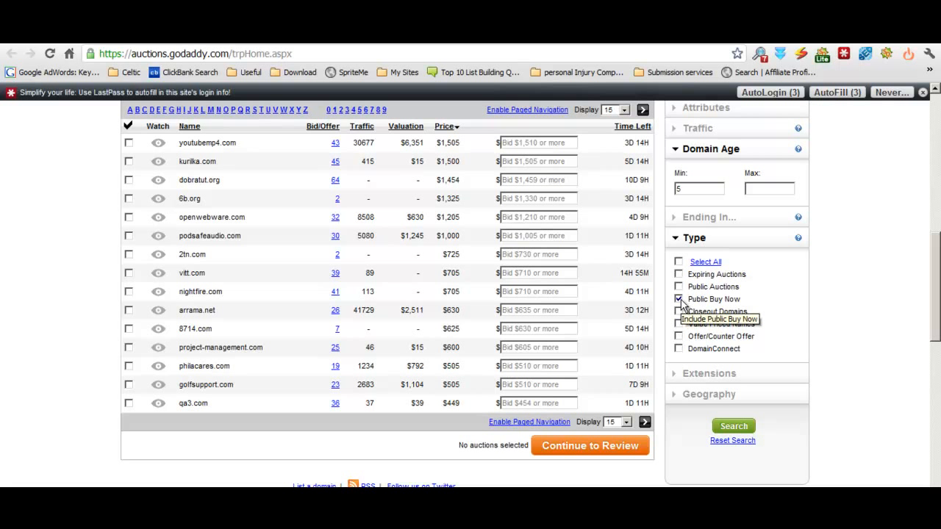
{"action": "left_click", "coordinate": [732, 239]}
{"action": "left_click", "coordinate": [710, 260]}
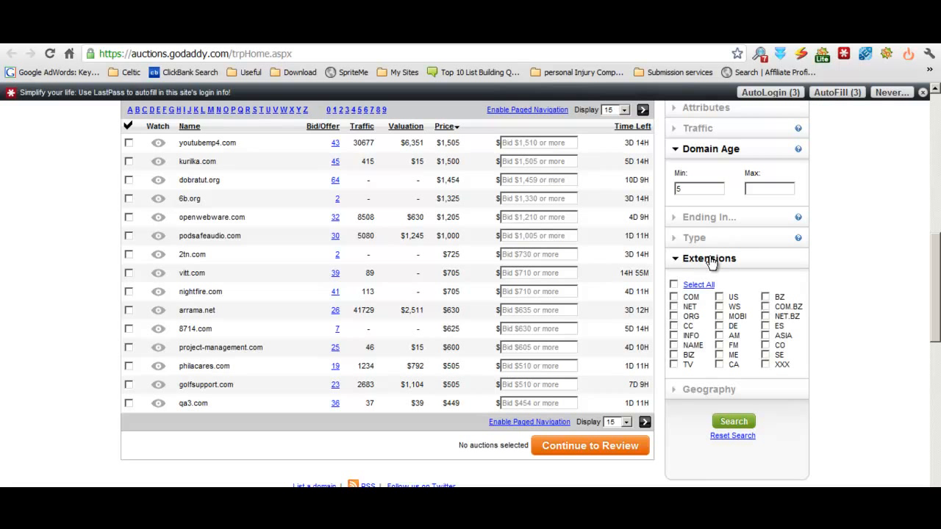
{"action": "left_click", "coordinate": [724, 259]}
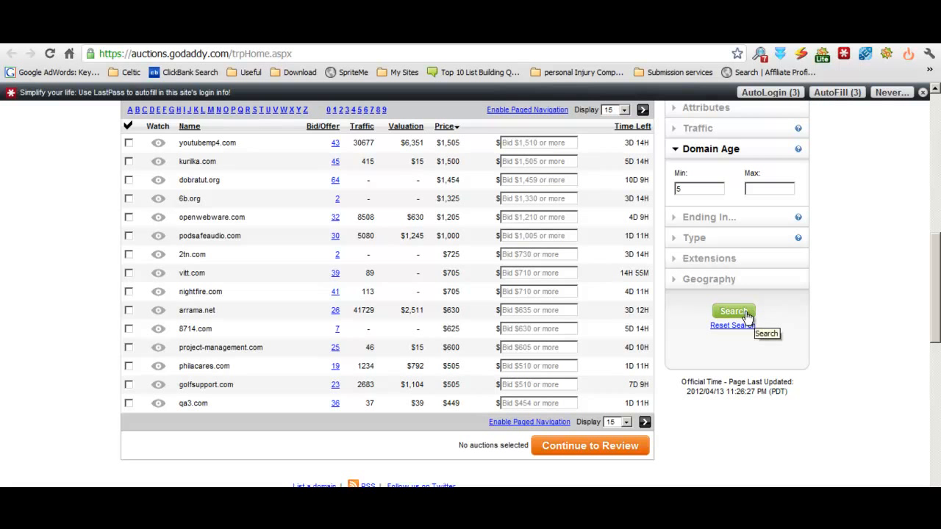
- Review the chosen filters and run the advanced search for domains containing CNA
{"action": "scroll", "coordinate": [861, 298], "scroll_direction": "up", "scroll_amount": 3}
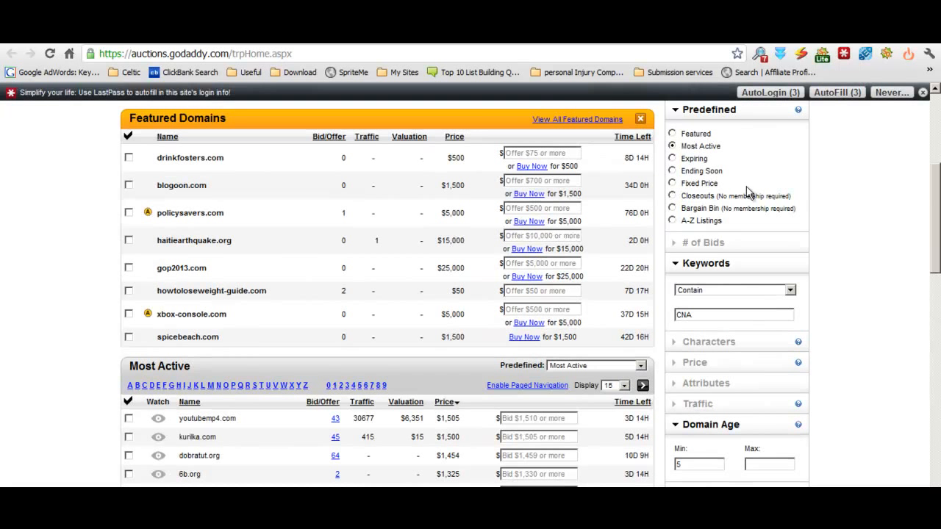
{"action": "scroll", "coordinate": [762, 269], "scroll_direction": "down", "scroll_amount": 2}
{"action": "scroll", "coordinate": [794, 320], "scroll_direction": "down", "scroll_amount": 3}
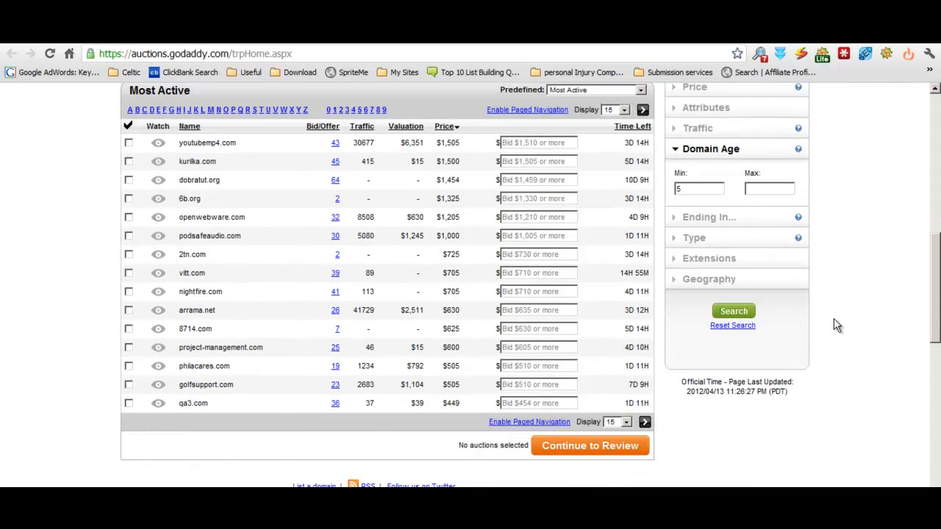
{"action": "left_click", "coordinate": [734, 244]}
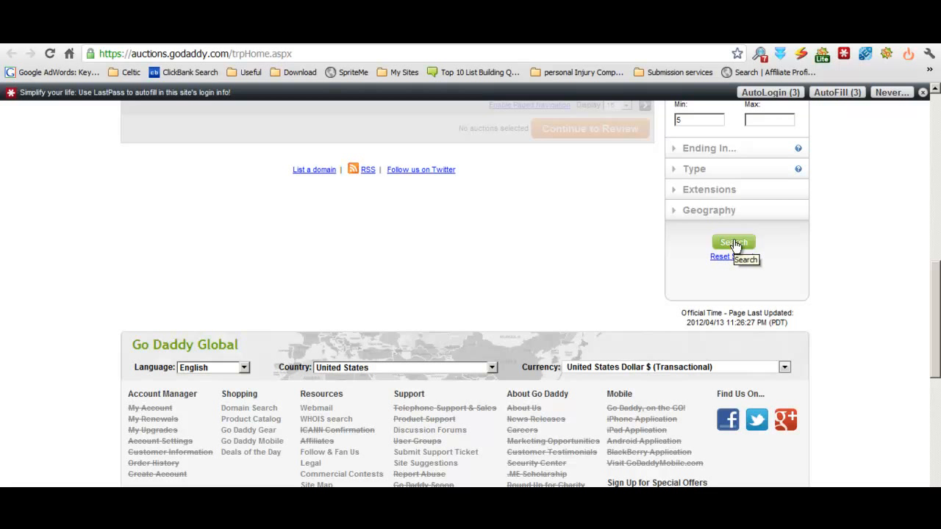
- Find cnaroma.com in the advanced search results and try to open its listing in a new tab
{"action": "scroll", "coordinate": [873, 259], "scroll_direction": "up", "scroll_amount": 7}
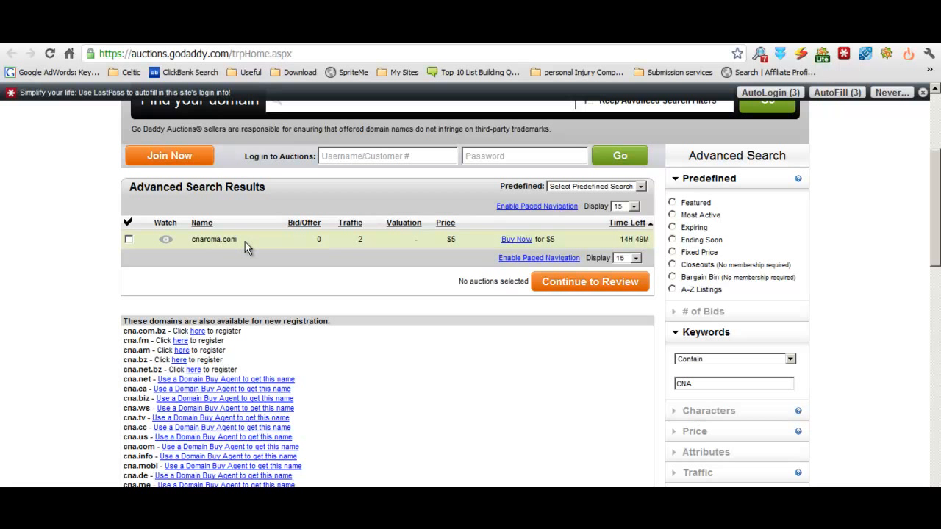
{"action": "left_click_drag", "start_coordinate": [245, 242], "coordinate": [189, 243]}
{"action": "right_click", "coordinate": [211, 242]}
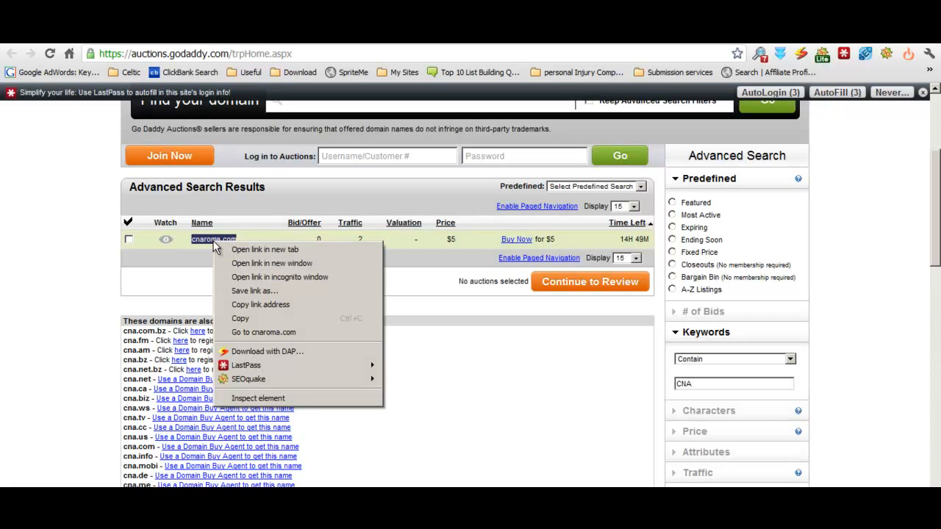
{"action": "left_click", "coordinate": [274, 252]}
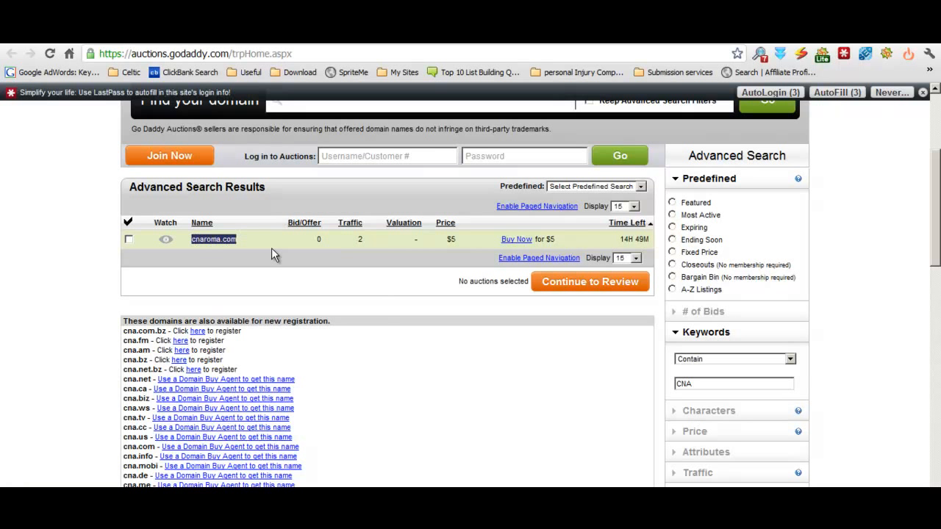
{"action": "left_click", "coordinate": [421, 43]}
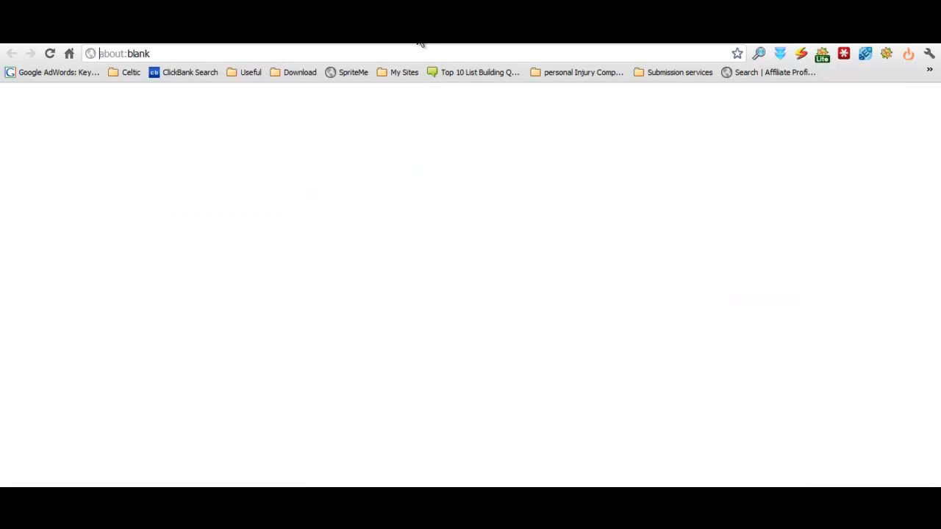
{"action": "left_click", "coordinate": [432, 43]}
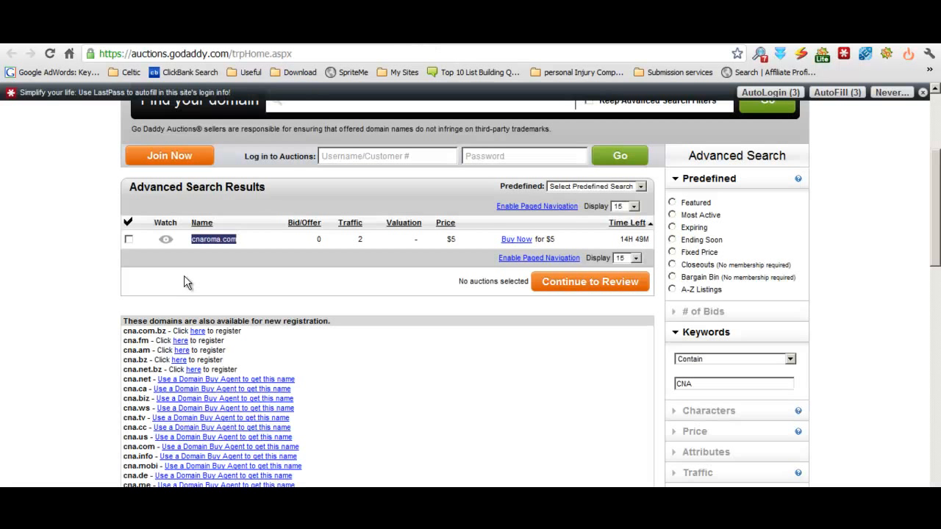
- Visit the cnaroma.com website from the search results and examine its domain name and SEOquake data
{"action": "right_click", "coordinate": [210, 244]}
{"action": "left_click", "coordinate": [279, 332]}
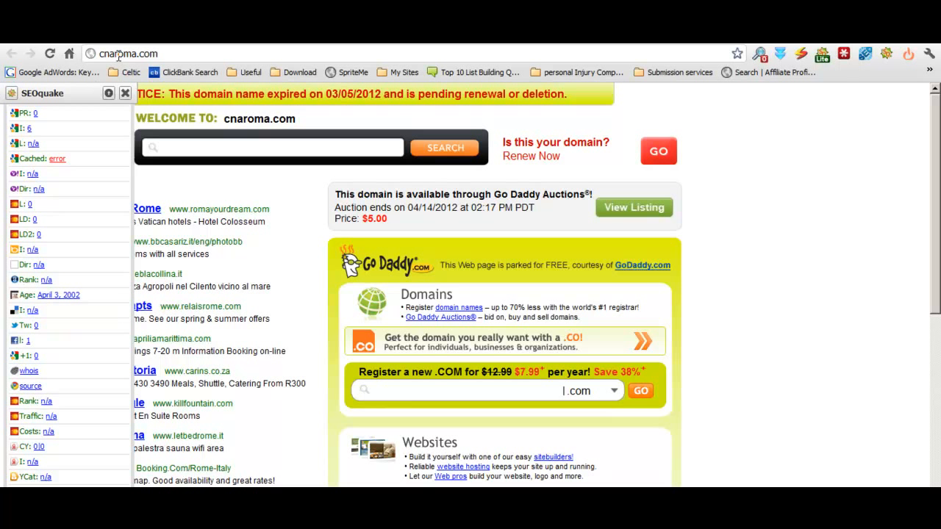
{"action": "left_click_drag", "start_coordinate": [116, 54], "coordinate": [104, 56]}
{"action": "scroll", "coordinate": [93, 288], "scroll_direction": "down", "scroll_amount": 1}
{"action": "scroll", "coordinate": [94, 288], "scroll_direction": "up", "scroll_amount": 1}
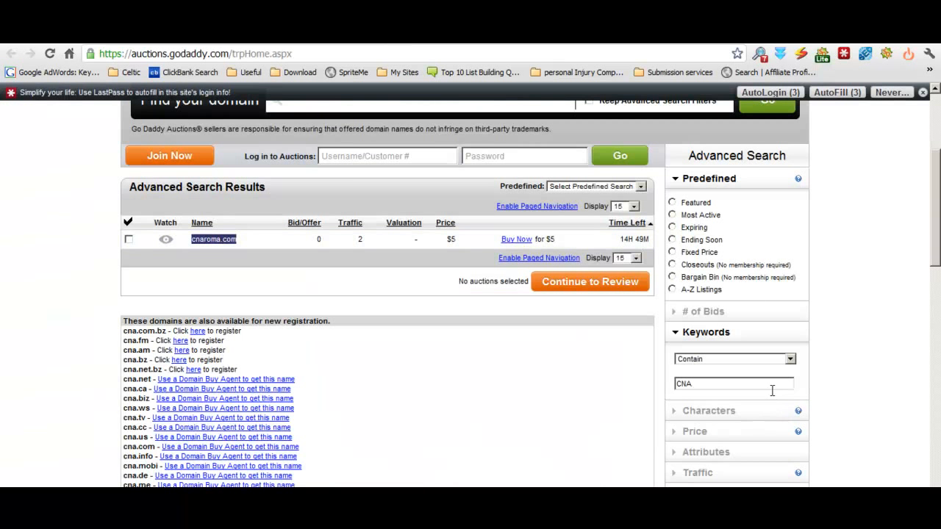
- Set the minimum domain age to 2 and try to rerun the search for domains containing CNA
{"action": "scroll", "coordinate": [771, 392], "scroll_direction": "down", "scroll_amount": 1}
{"action": "scroll", "coordinate": [793, 370], "scroll_direction": "down", "scroll_amount": 1}
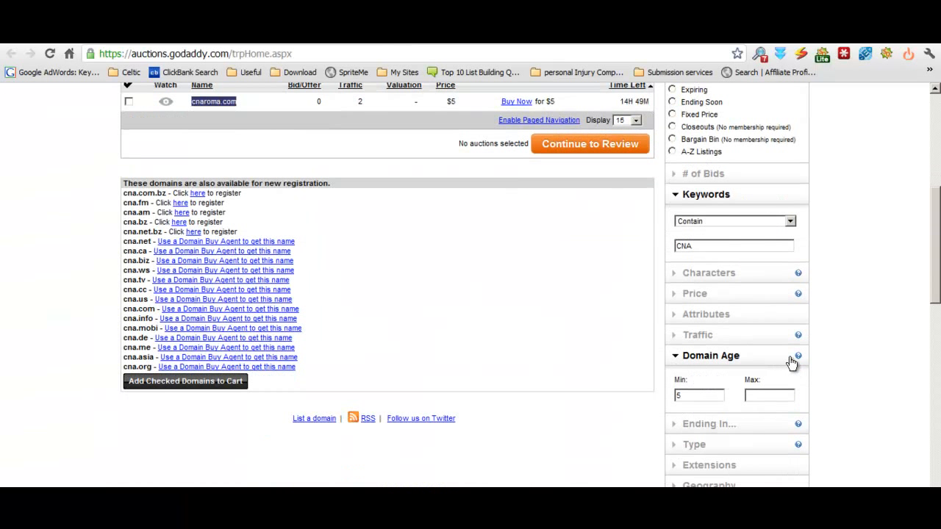
{"action": "left_click_drag", "start_coordinate": [694, 401], "coordinate": [650, 397]}
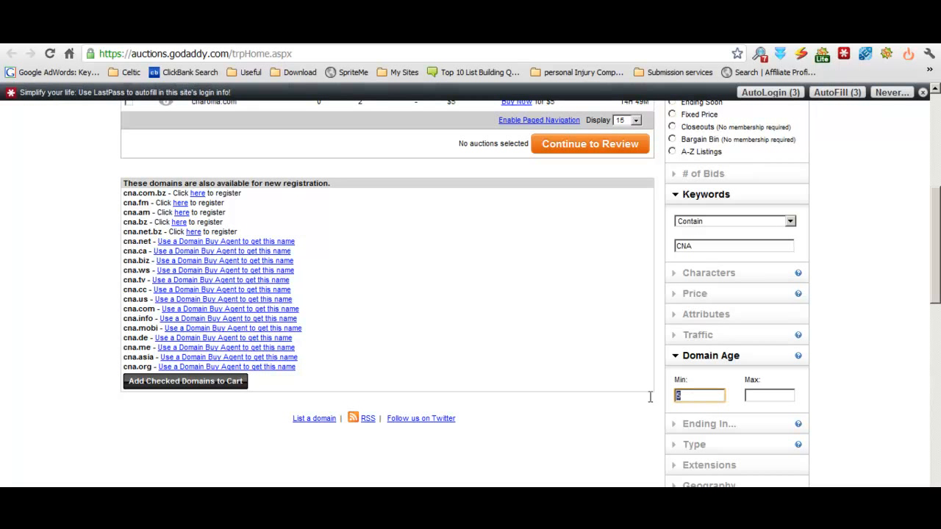
{"action": "type", "text": "2"}
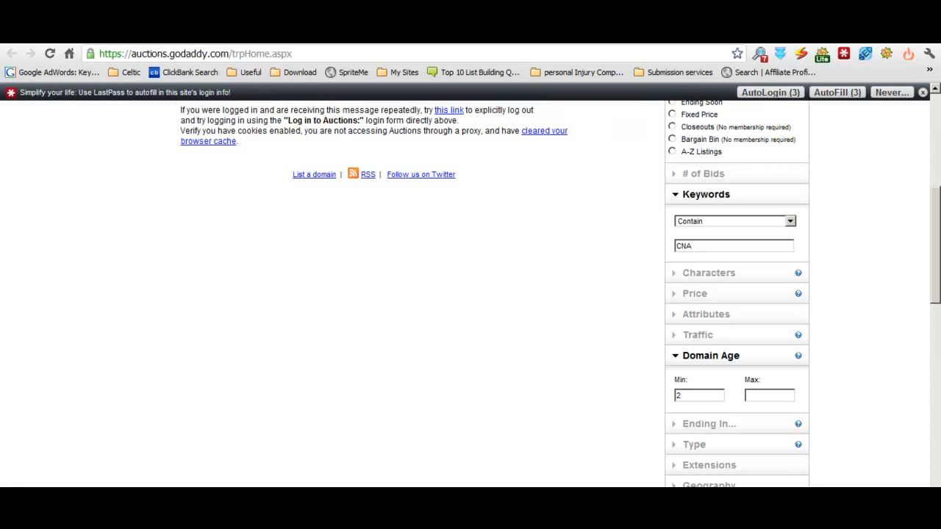
- Log in to the account with the prefilled credentials and return to the reloaded auctions search page
{"action": "scroll", "coordinate": [556, 367], "scroll_direction": "up", "scroll_amount": 2}
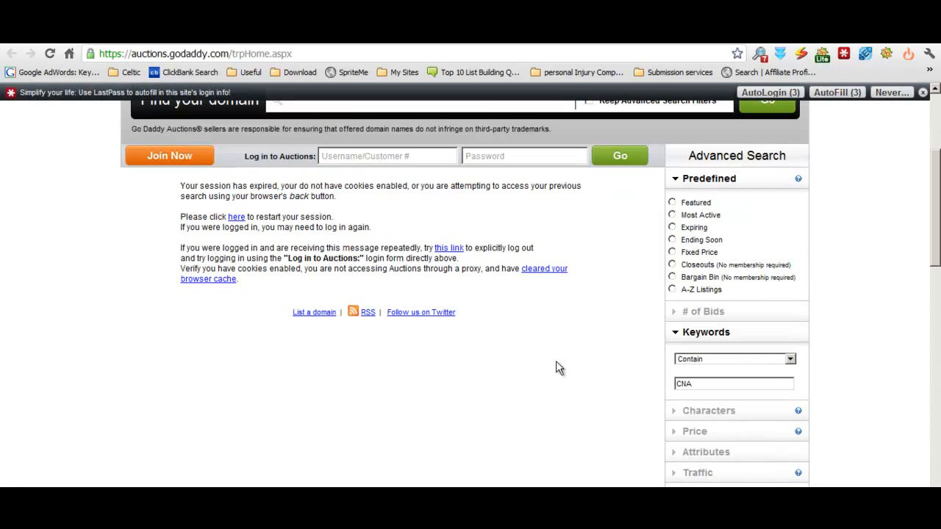
{"action": "scroll", "coordinate": [558, 367], "scroll_direction": "up", "scroll_amount": 3}
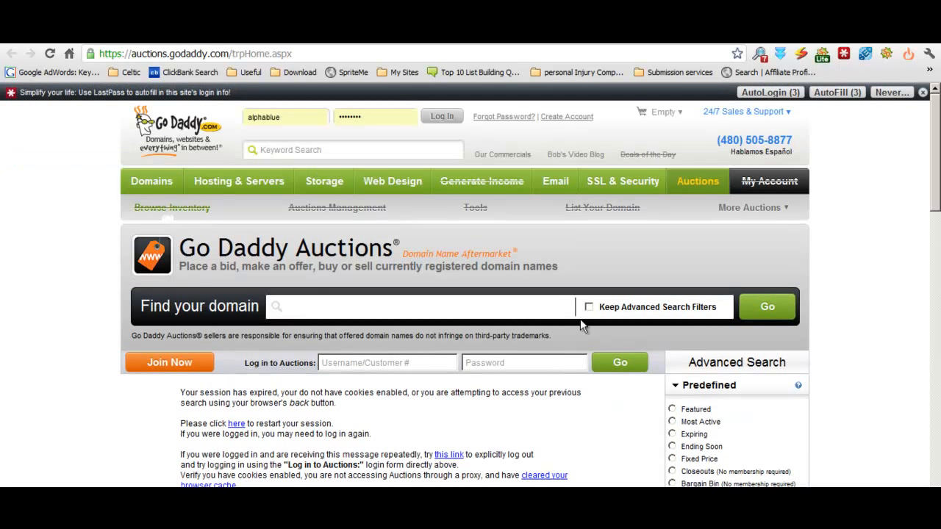
{"action": "left_click", "coordinate": [443, 119]}
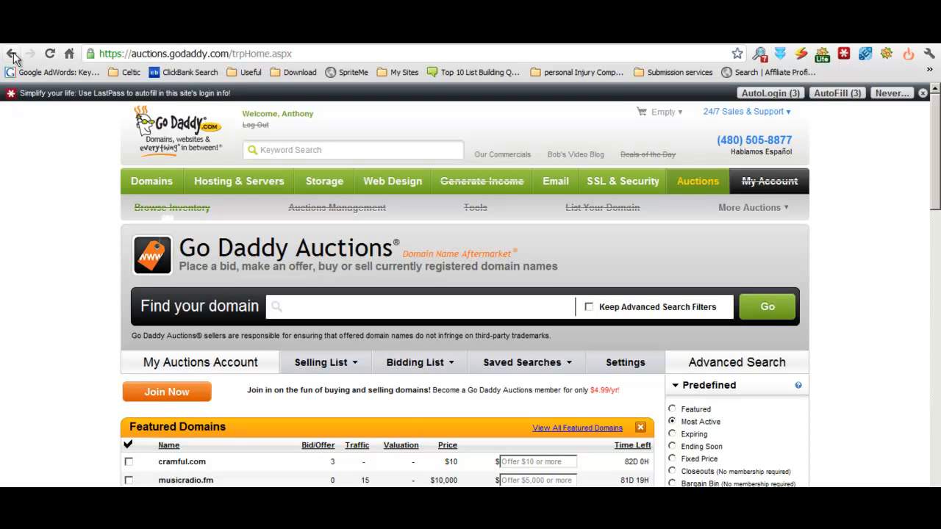
{"action": "left_click", "coordinate": [12, 55]}
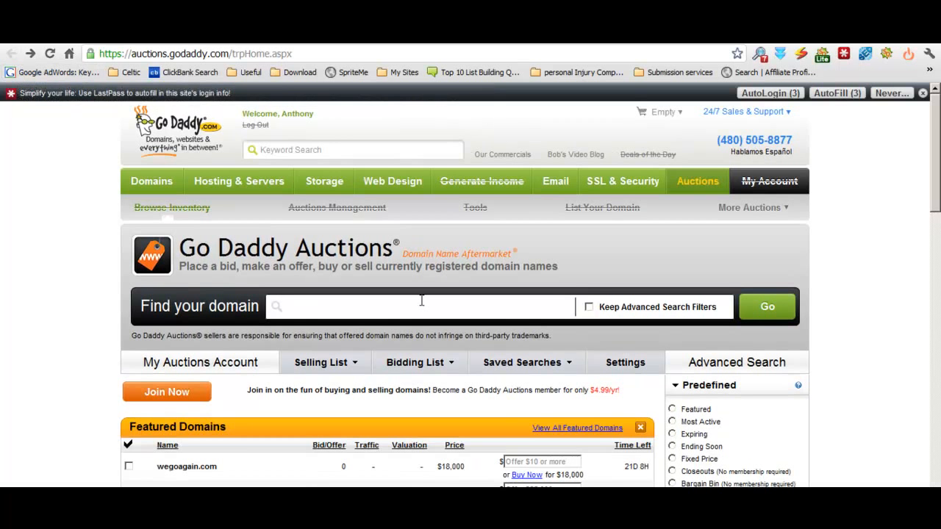
{"action": "scroll", "coordinate": [419, 300], "scroll_direction": "down", "scroll_amount": 2}
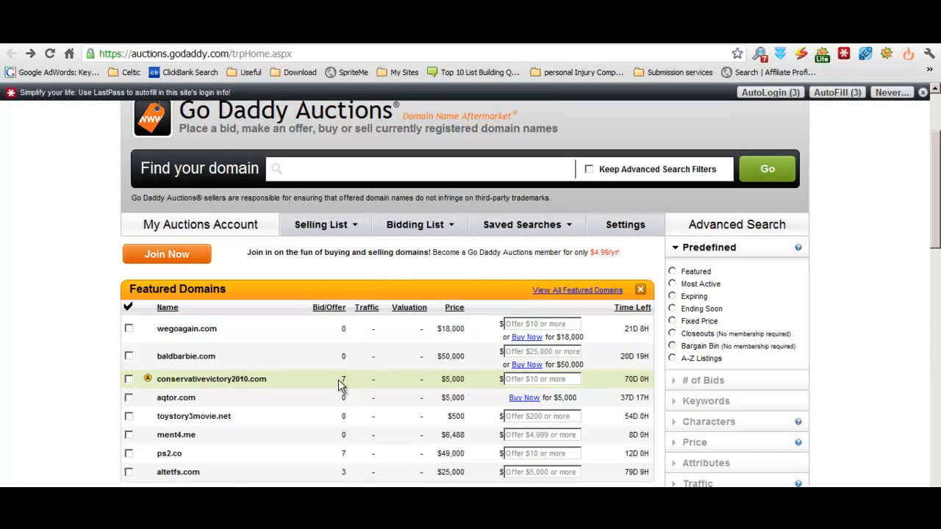
{"action": "scroll", "coordinate": [341, 375], "scroll_direction": "down", "scroll_amount": 2}
{"action": "left_click", "coordinate": [49, 54]}
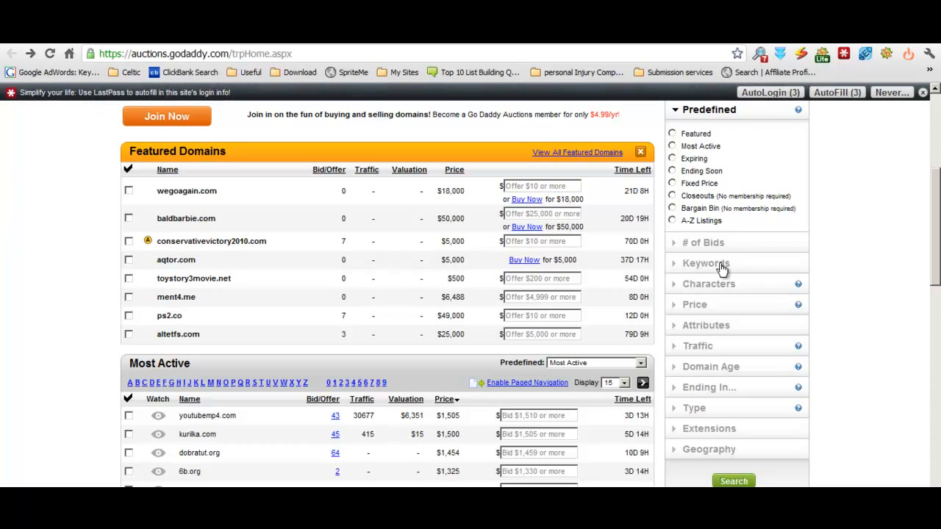
- Set the advanced search's keyword filter to Contain with the keyword CNA
{"action": "left_click", "coordinate": [721, 264]}
{"action": "left_click", "coordinate": [713, 316]}
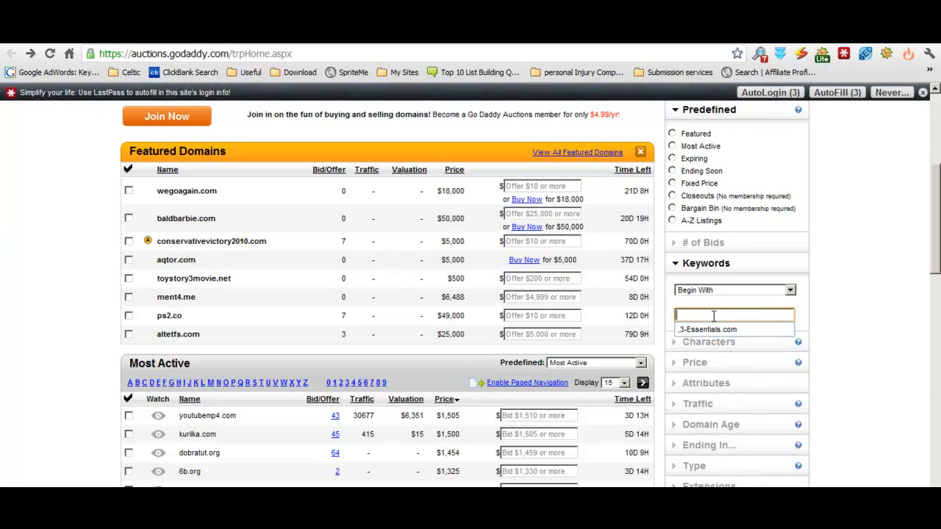
{"action": "type", "text": "CNA"}
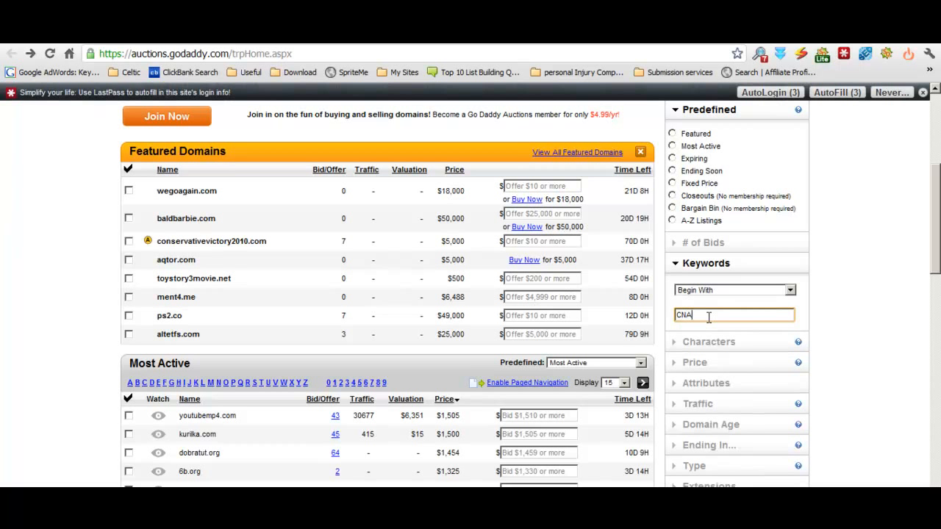
{"action": "left_click", "coordinate": [789, 290]}
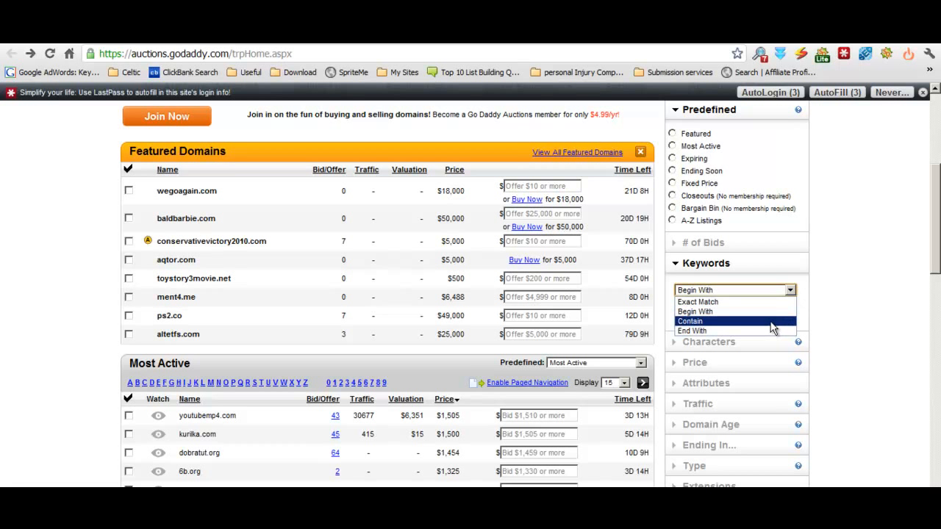
{"action": "left_click", "coordinate": [773, 319]}
- Set the minimum domain age to 3 in the advanced search
{"action": "scroll", "coordinate": [846, 242], "scroll_direction": "down", "scroll_amount": 4}
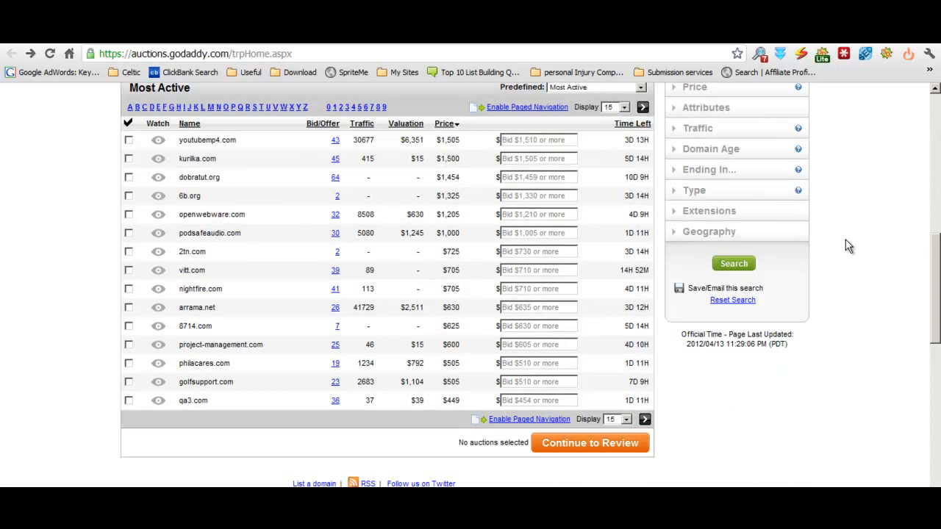
{"action": "left_click", "coordinate": [748, 150]}
{"action": "scroll", "coordinate": [707, 219], "scroll_direction": "up", "scroll_amount": 1}
{"action": "left_click", "coordinate": [701, 189]}
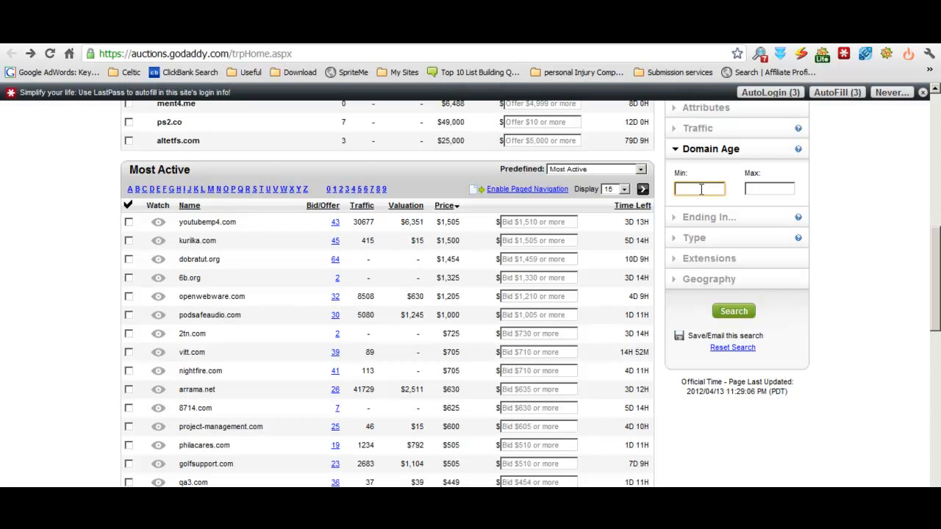
{"action": "type", "text": "3"}
- Enable the Buy Now Option attribute and run the advanced search for CNA domains
{"action": "scroll", "coordinate": [853, 228], "scroll_direction": "up", "scroll_amount": 2}
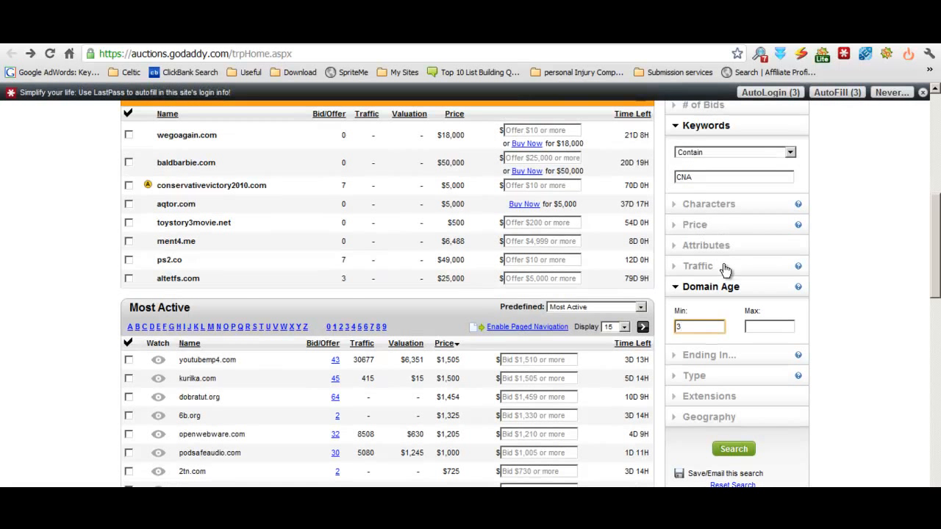
{"action": "left_click", "coordinate": [734, 214]}
{"action": "left_click", "coordinate": [734, 213]}
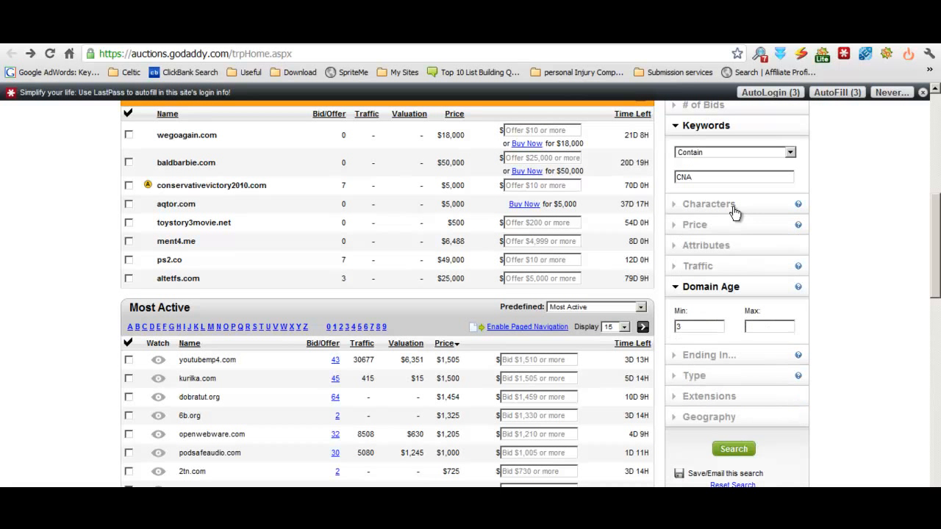
{"action": "left_click", "coordinate": [732, 247]}
{"action": "left_click", "coordinate": [679, 294]}
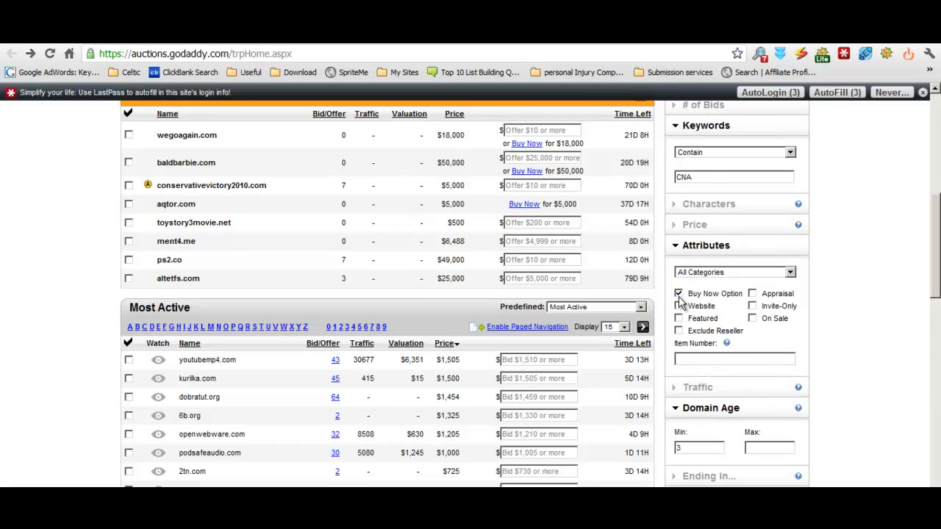
{"action": "scroll", "coordinate": [853, 300], "scroll_direction": "down", "scroll_amount": 4}
{"action": "left_click", "coordinate": [739, 295]}
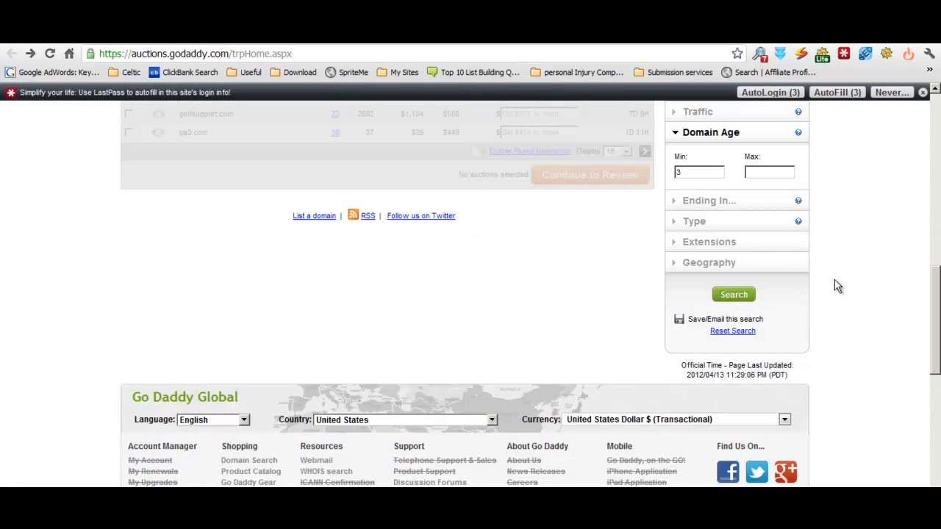
- Look over the returned domains, and rerun the search with the minimum domain age set to 2
{"action": "scroll", "coordinate": [838, 286], "scroll_direction": "down", "scroll_amount": 2}
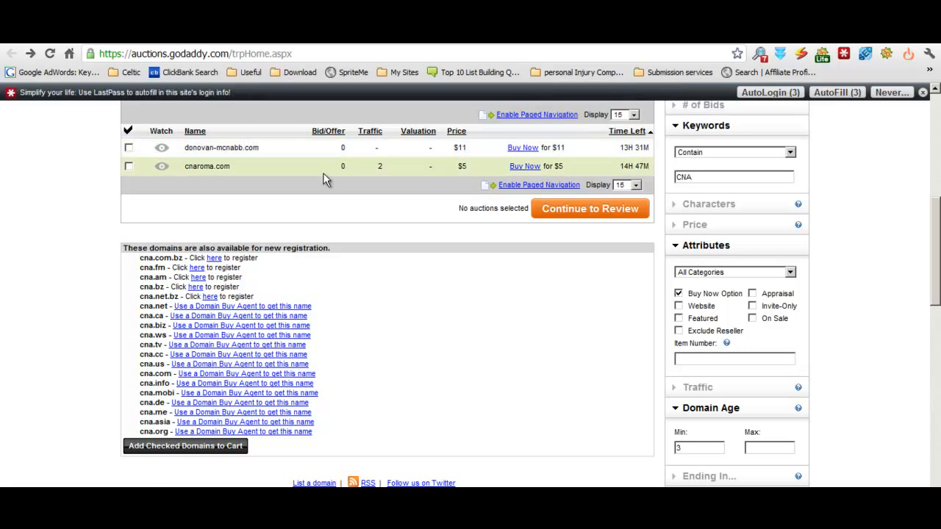
{"action": "scroll", "coordinate": [855, 336], "scroll_direction": "down", "scroll_amount": 2}
{"action": "scroll", "coordinate": [854, 336], "scroll_direction": "up", "scroll_amount": 4}
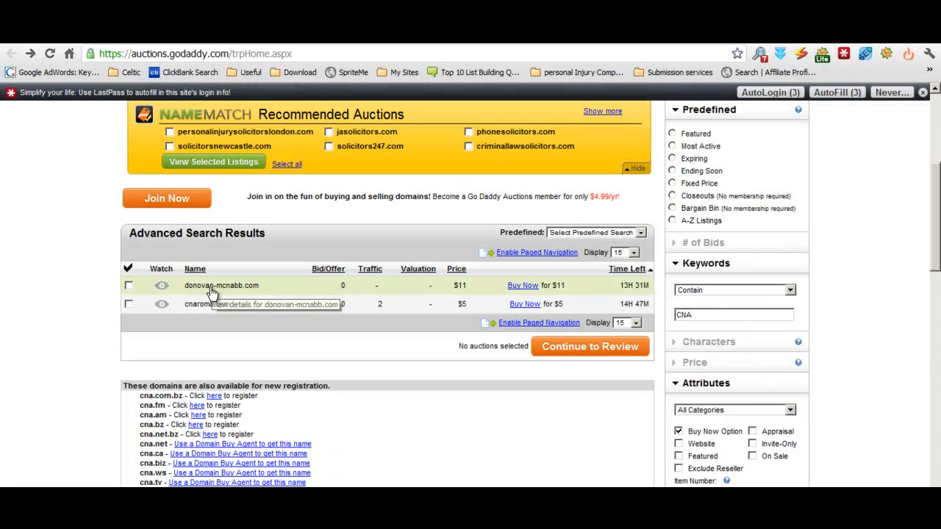
{"action": "scroll", "coordinate": [355, 324], "scroll_direction": "down", "scroll_amount": 3}
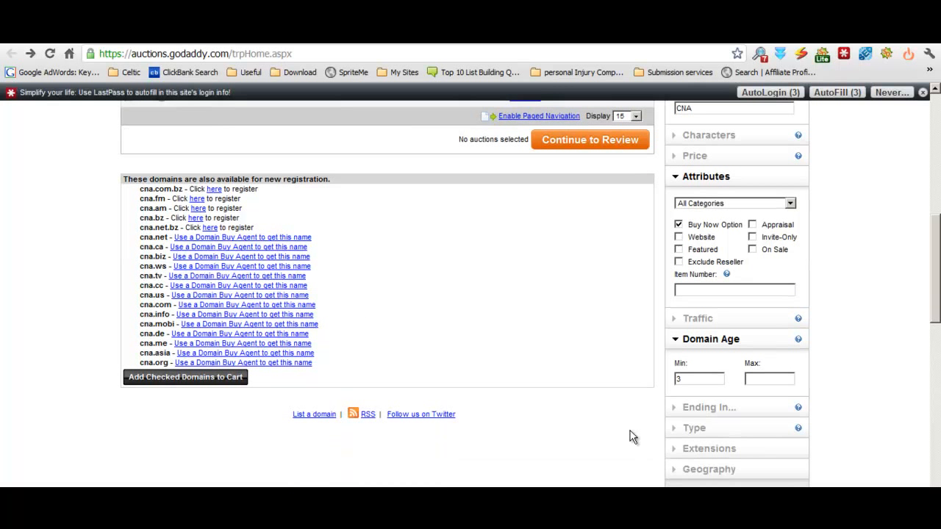
{"action": "left_click", "coordinate": [700, 379]}
{"action": "key", "text": "BackSpace"}
{"action": "type", "text": "2"}
{"action": "key", "text": "Return"}
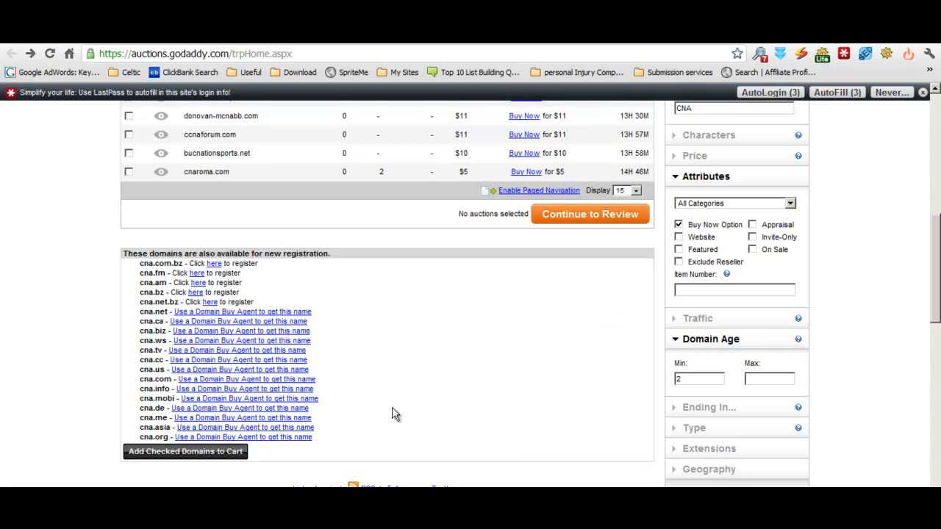
- Visit onlinecnaclasses.info from the search results to examine its name and SEOquake data, and return to the results
{"action": "scroll", "coordinate": [392, 414], "scroll_direction": "up", "scroll_amount": 2}
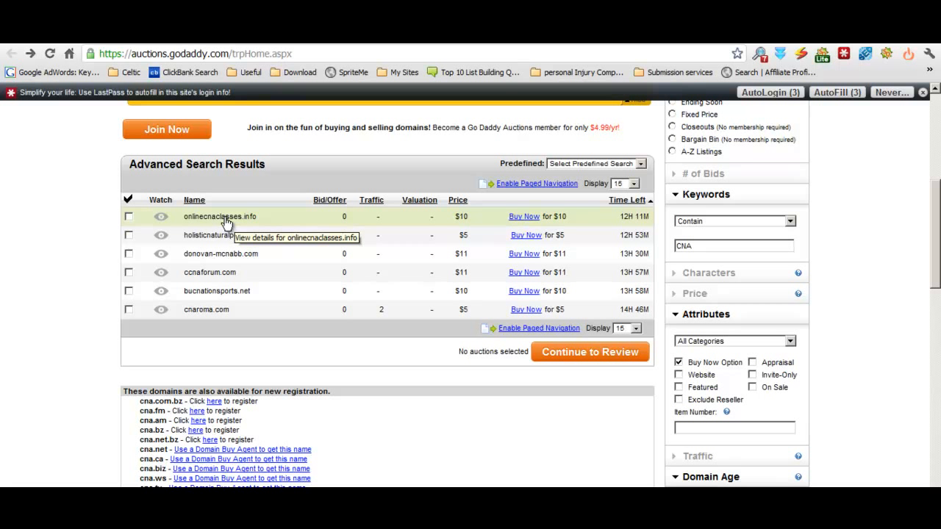
{"action": "left_click_drag", "start_coordinate": [276, 216], "coordinate": [184, 216]}
{"action": "right_click", "coordinate": [197, 217]}
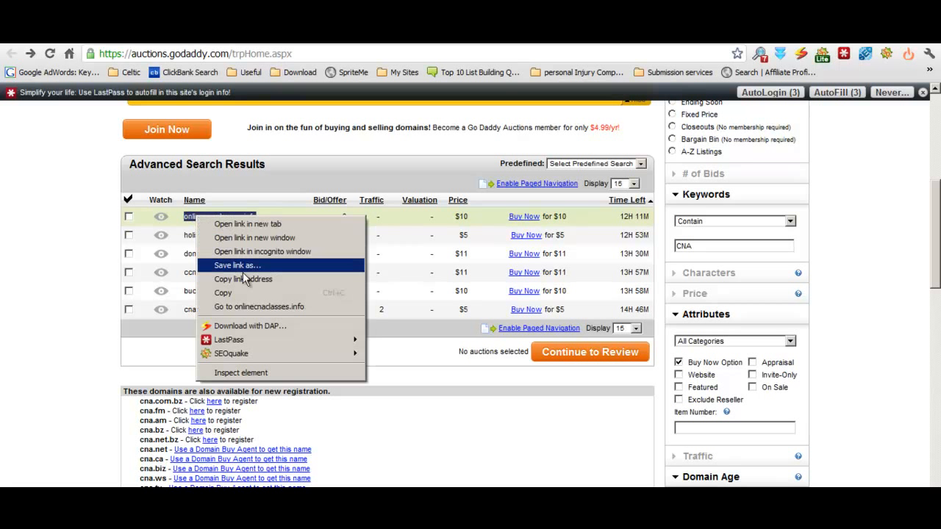
{"action": "left_click", "coordinate": [259, 309]}
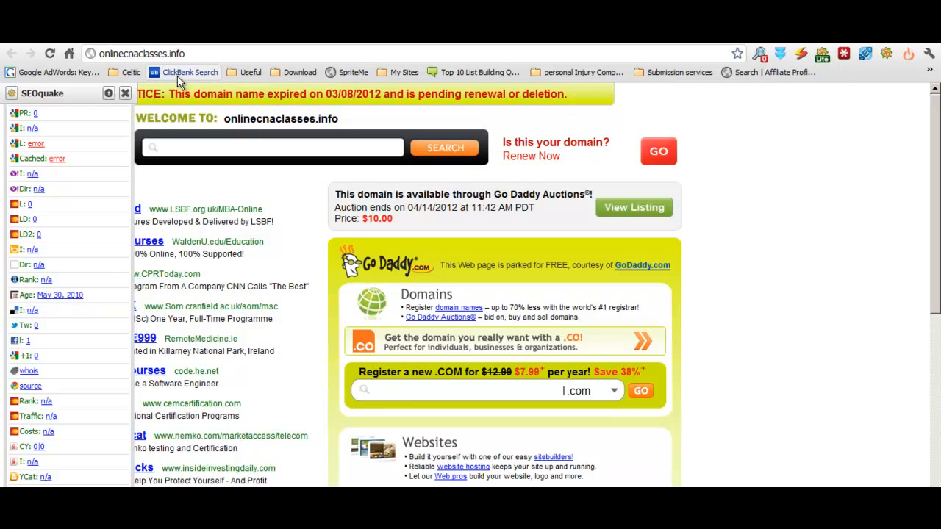
{"action": "left_click_drag", "start_coordinate": [198, 54], "coordinate": [48, 48]}
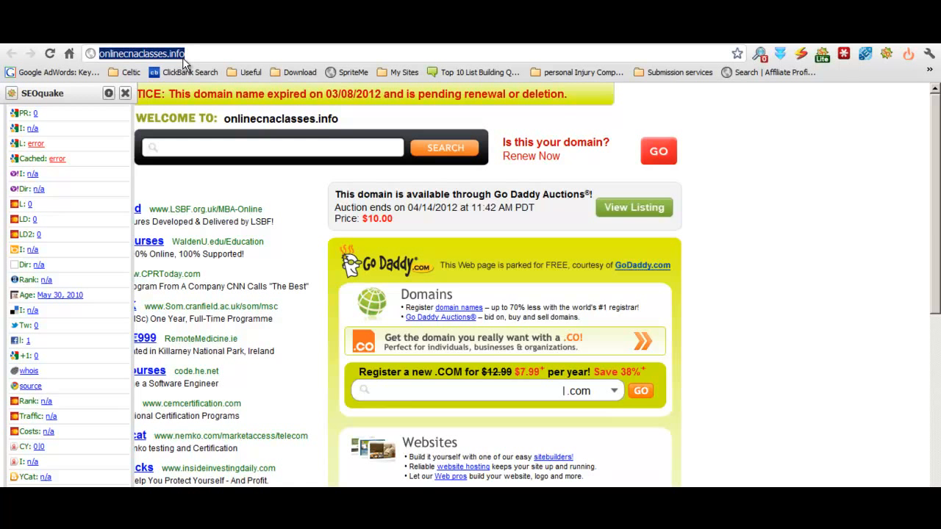
{"action": "left_click", "coordinate": [377, 36]}
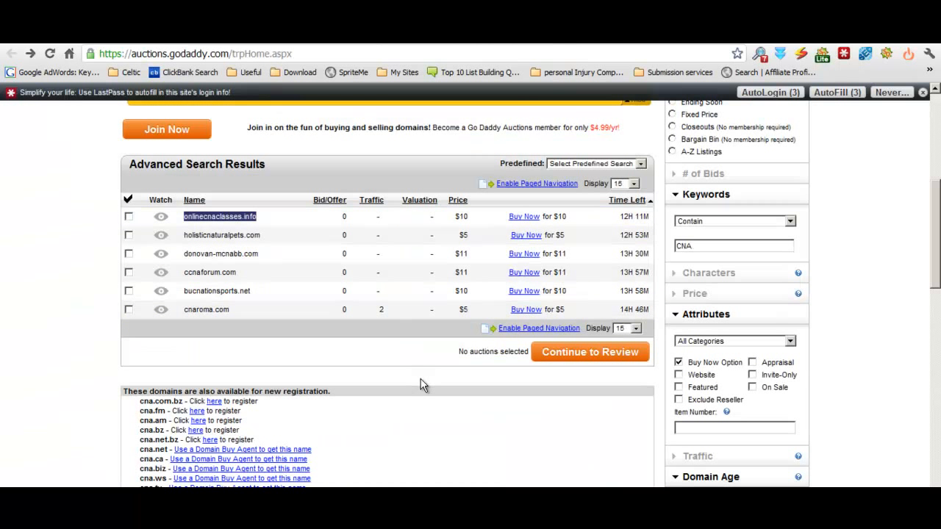
{"action": "scroll", "coordinate": [422, 385], "scroll_direction": "up", "scroll_amount": 1}
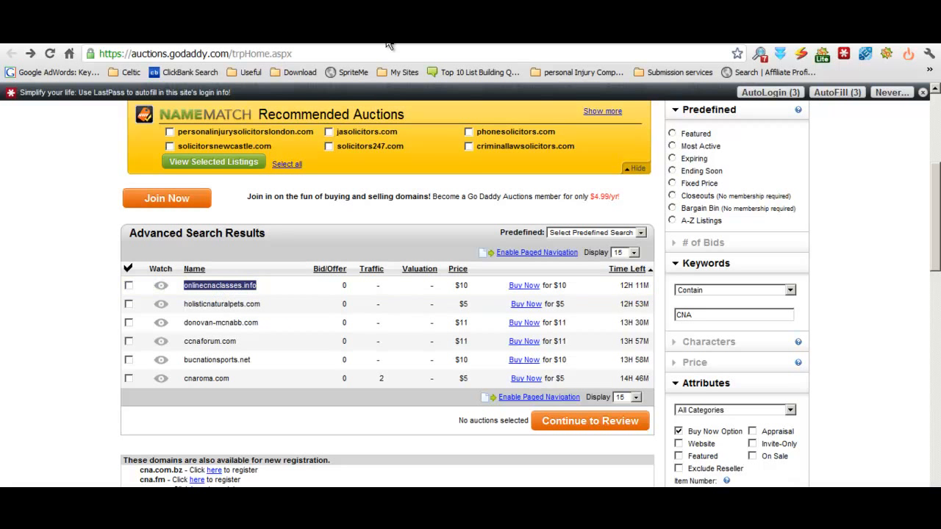
- Recheck the onlinecnaclasses.info page, return to the auction results, and run the search with the keyword electronic cigarette
{"action": "left_click_drag", "start_coordinate": [406, 46], "coordinate": [409, 45]}
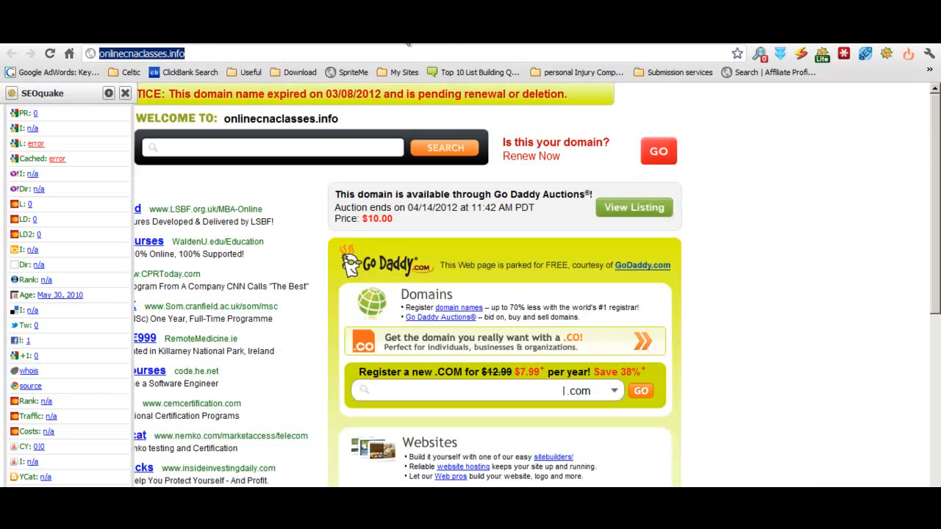
{"action": "key", "text": "alt+Left"}
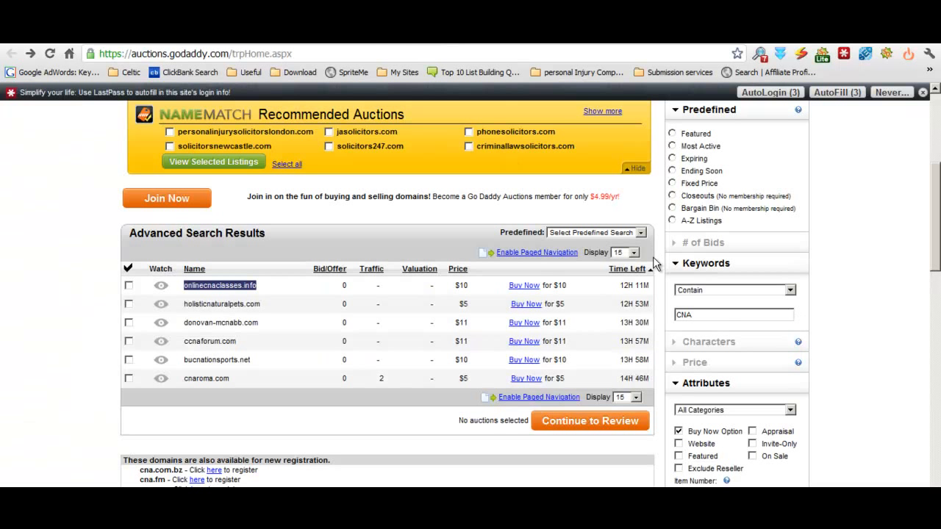
{"action": "left_click_drag", "start_coordinate": [711, 318], "coordinate": [666, 314]}
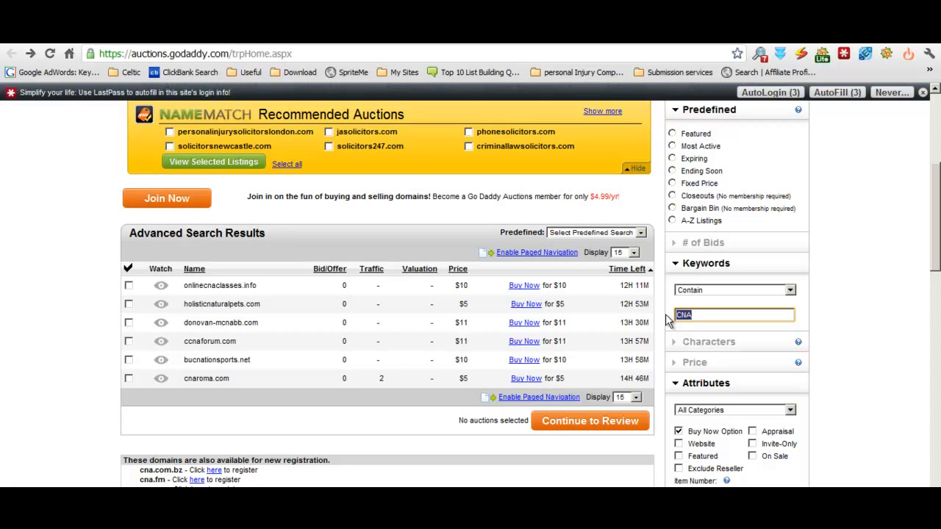
{"action": "type", "text": "ctronic cigarette"}
{"action": "scroll", "coordinate": [886, 380], "scroll_direction": "down", "scroll_amount": 6}
{"action": "left_click", "coordinate": [743, 294]}
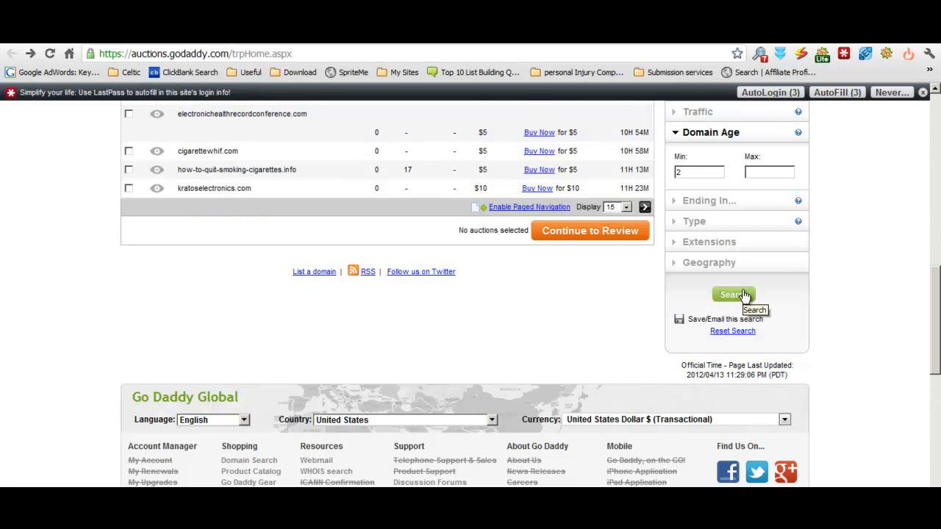
- Look over the returned domains, visit how-to-quit-smoking-cigarettes.info to examine its SEOquake data, and return to the results
{"action": "scroll", "coordinate": [533, 292], "scroll_direction": "up", "scroll_amount": 5}
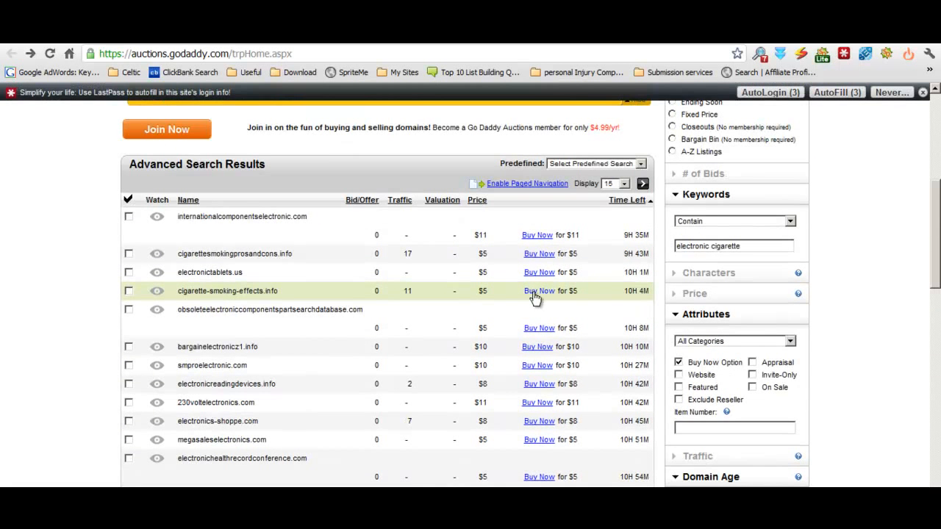
{"action": "scroll", "coordinate": [535, 297], "scroll_direction": "down", "scroll_amount": 1}
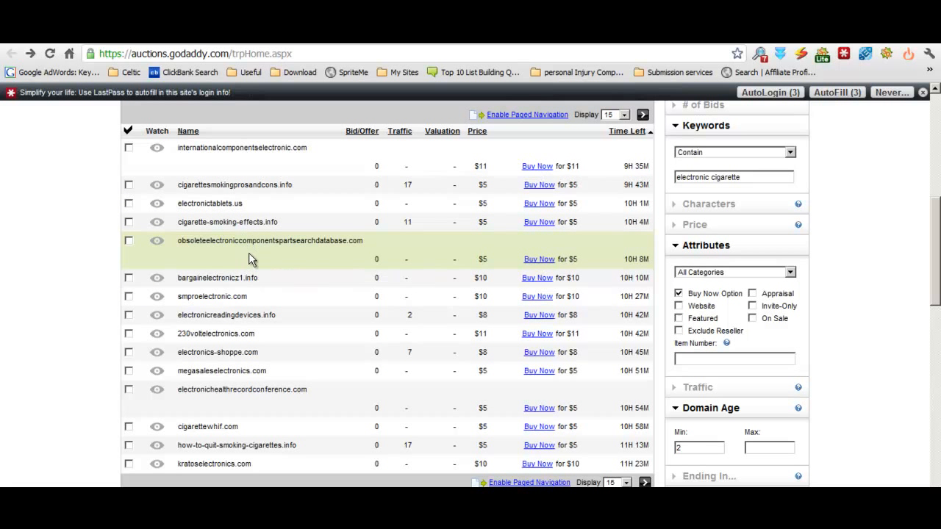
{"action": "scroll", "coordinate": [302, 274], "scroll_direction": "down", "scroll_amount": 1}
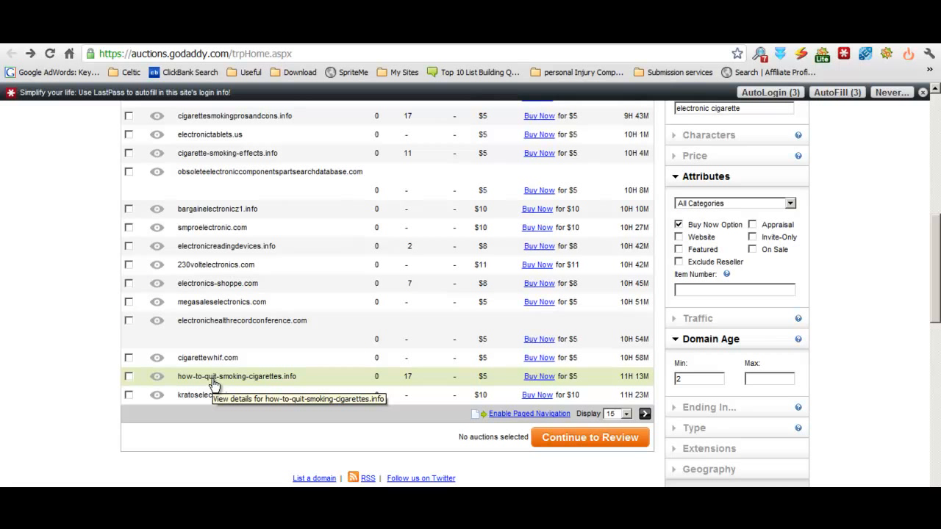
{"action": "left_click_drag", "start_coordinate": [299, 381], "coordinate": [180, 374]}
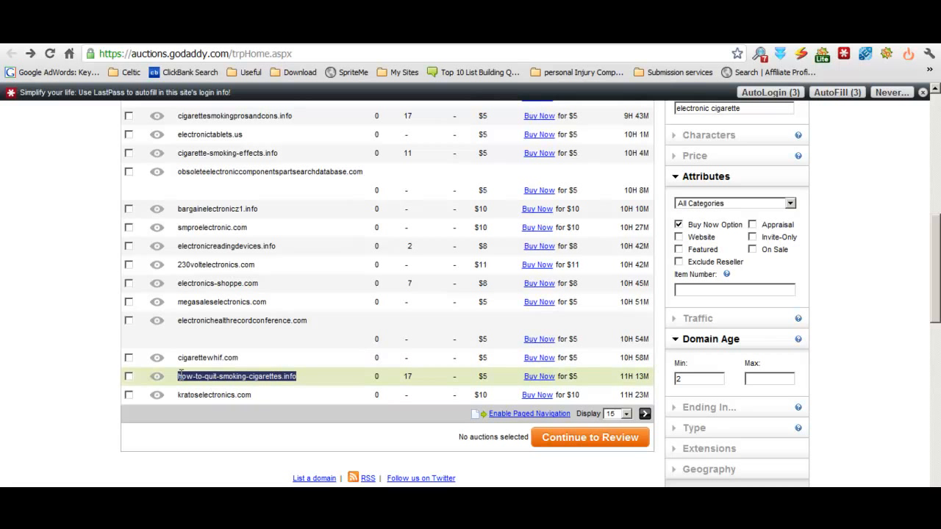
{"action": "right_click", "coordinate": [183, 377]}
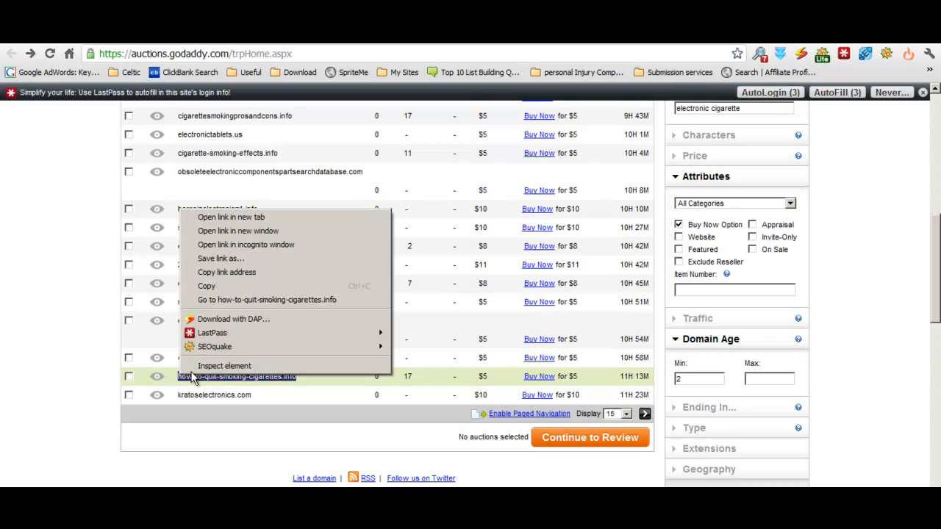
{"action": "left_click", "coordinate": [231, 303]}
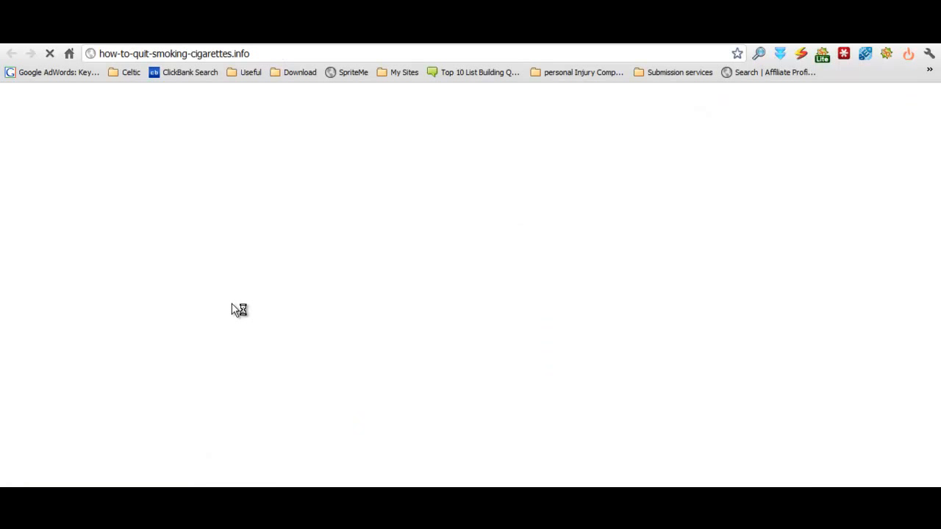
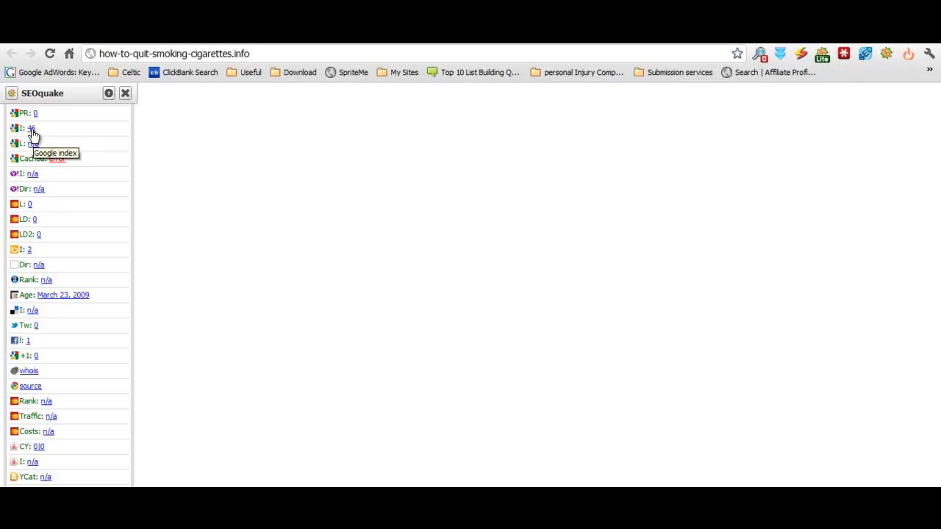
{"action": "left_click", "coordinate": [404, 34]}
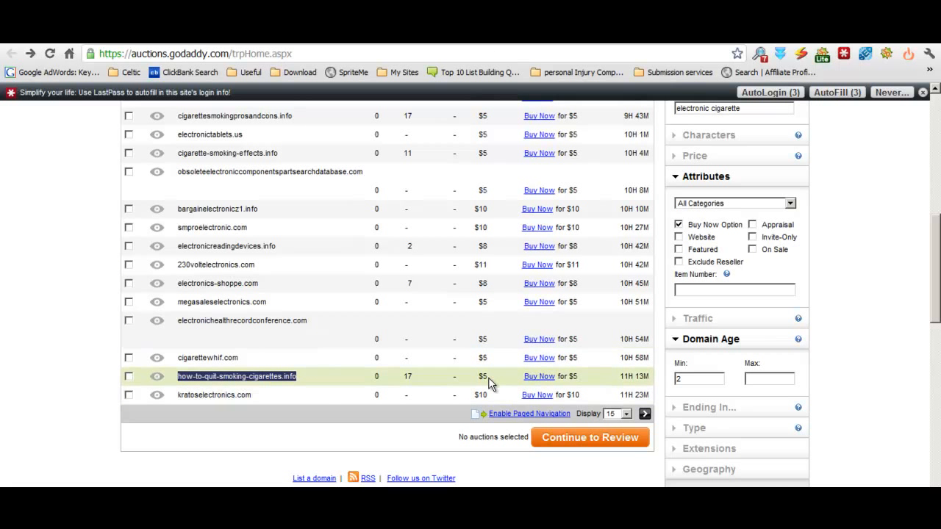
- Change the search keyword to WSO, run the search, and look over the returned domains
{"action": "scroll", "coordinate": [488, 377], "scroll_direction": "up", "scroll_amount": 4}
{"action": "scroll", "coordinate": [534, 309], "scroll_direction": "down", "scroll_amount": 2}
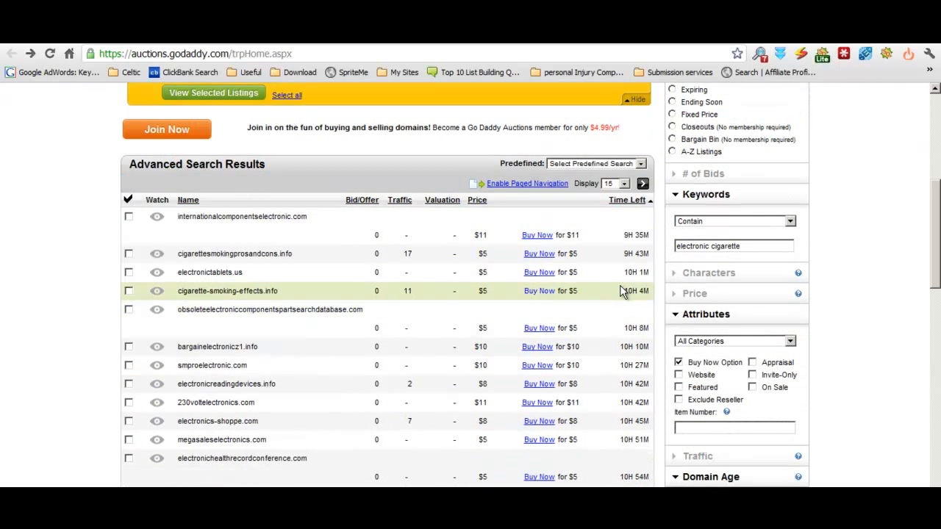
{"action": "left_click_drag", "start_coordinate": [748, 245], "coordinate": [687, 271]}
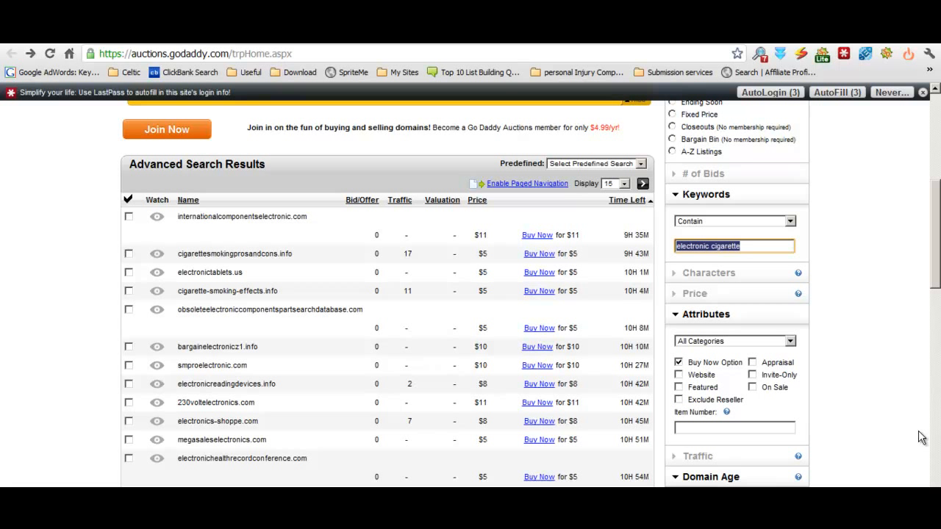
{"action": "type", "text": "WSO"}
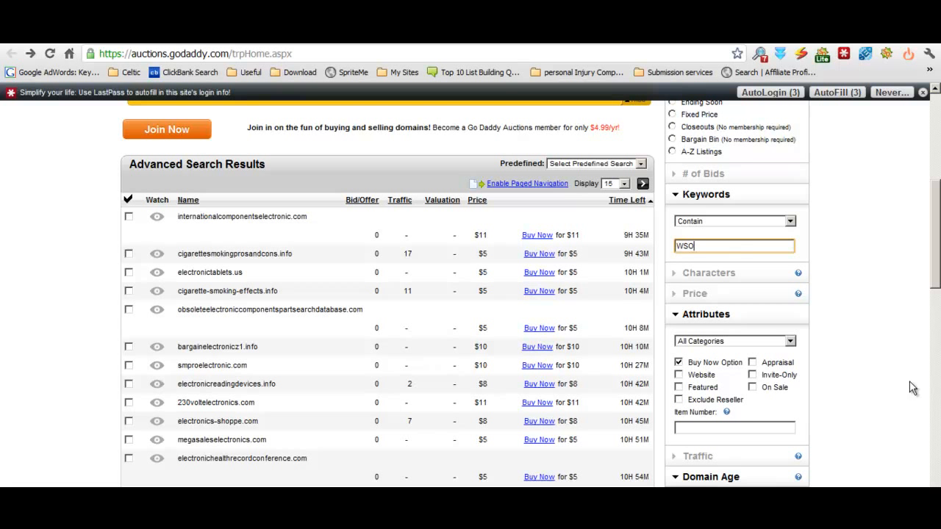
{"action": "scroll", "coordinate": [912, 387], "scroll_direction": "down", "scroll_amount": 2}
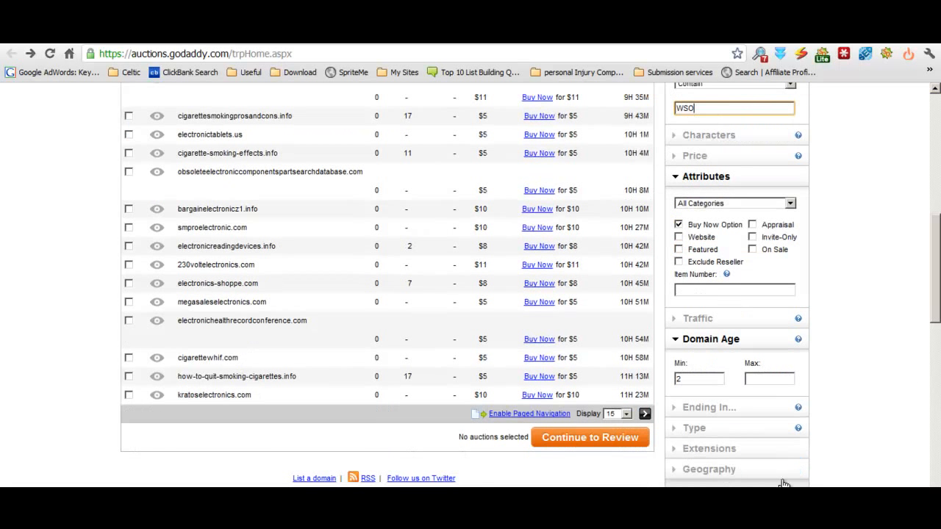
{"action": "key", "text": "Return"}
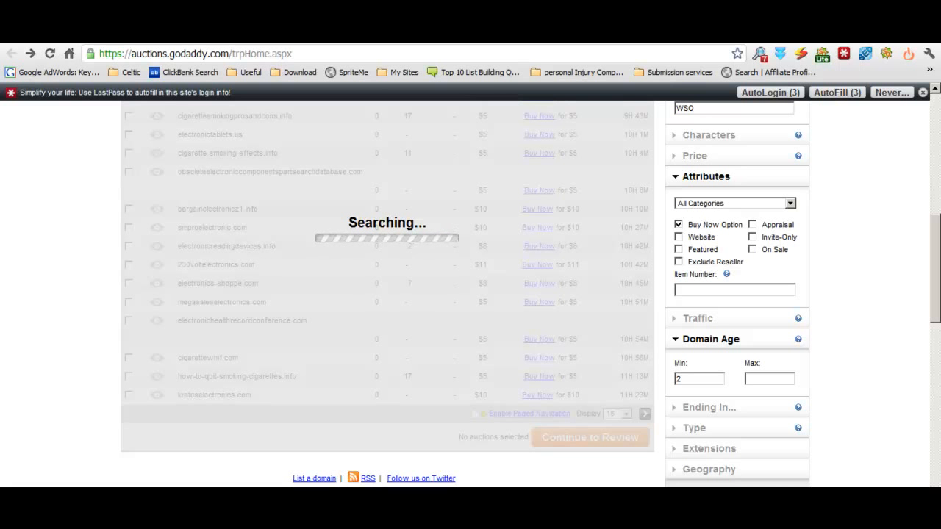
{"action": "scroll", "coordinate": [432, 397], "scroll_direction": "up", "scroll_amount": 2}
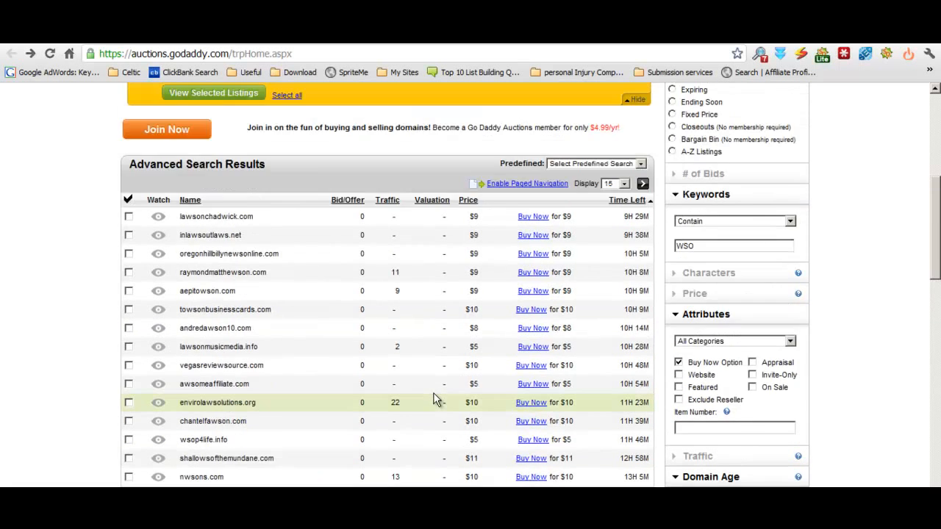
{"action": "scroll", "coordinate": [434, 400], "scroll_direction": "down", "scroll_amount": 1}
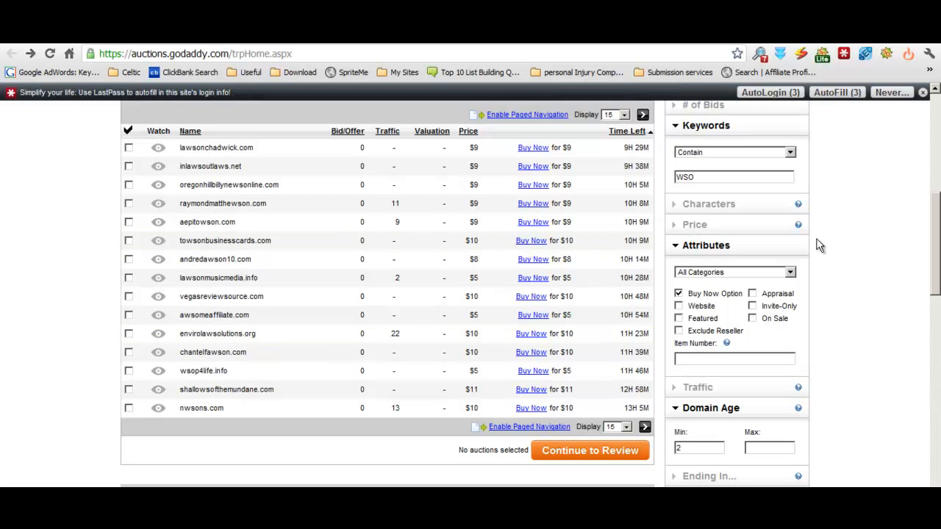
- Change the search keyword to lawyer and rerun the advanced search
{"action": "double_click", "coordinate": [708, 181]}
{"action": "type", "text": "law"}
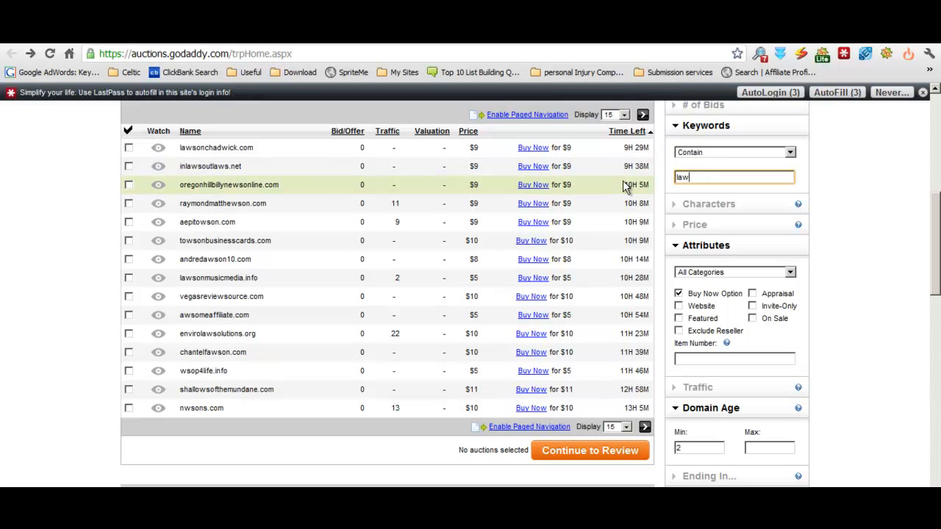
{"action": "type", "text": "yer"}
{"action": "scroll", "coordinate": [898, 316], "scroll_direction": "down", "scroll_amount": 2}
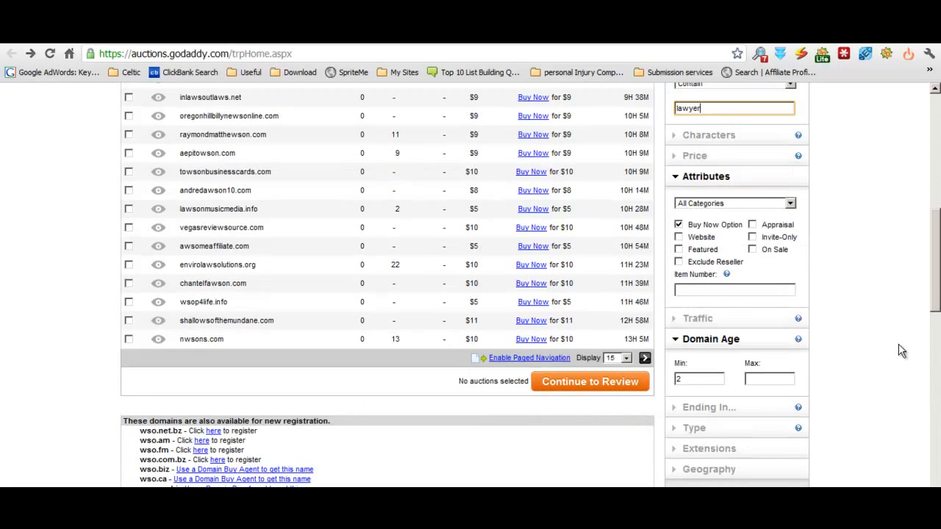
{"action": "left_click", "coordinate": [727, 436]}
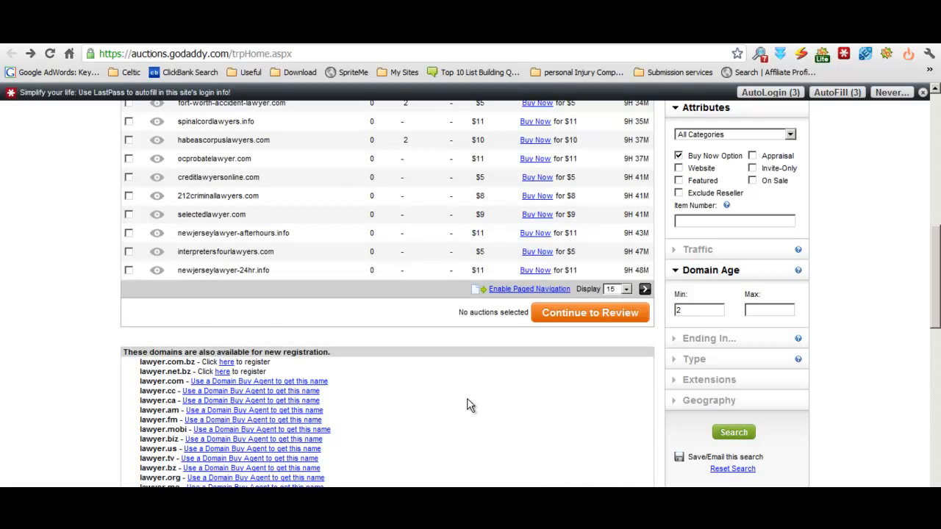
- Show 500 results per page for the lawyer domain search
{"action": "scroll", "coordinate": [467, 398], "scroll_direction": "up", "scroll_amount": 4}
{"action": "scroll", "coordinate": [466, 397], "scroll_direction": "down", "scroll_amount": 1}
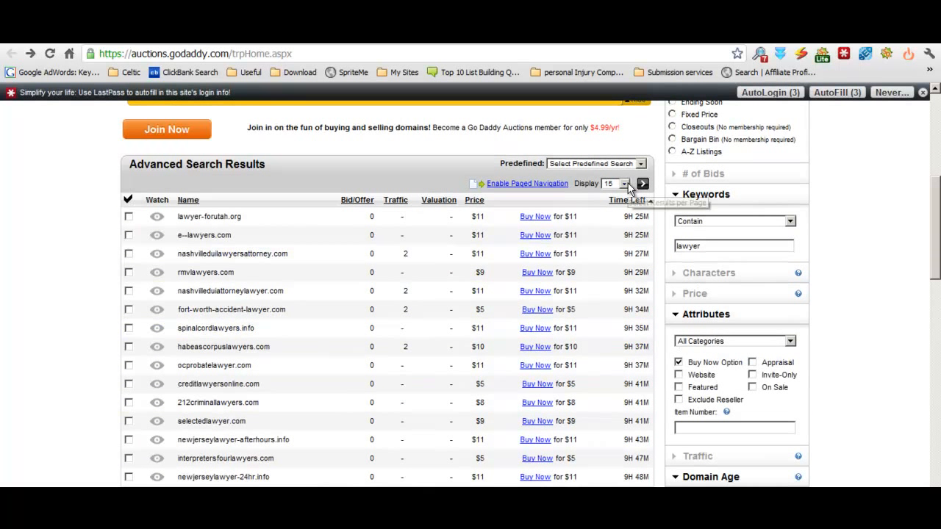
{"action": "left_click", "coordinate": [622, 183]}
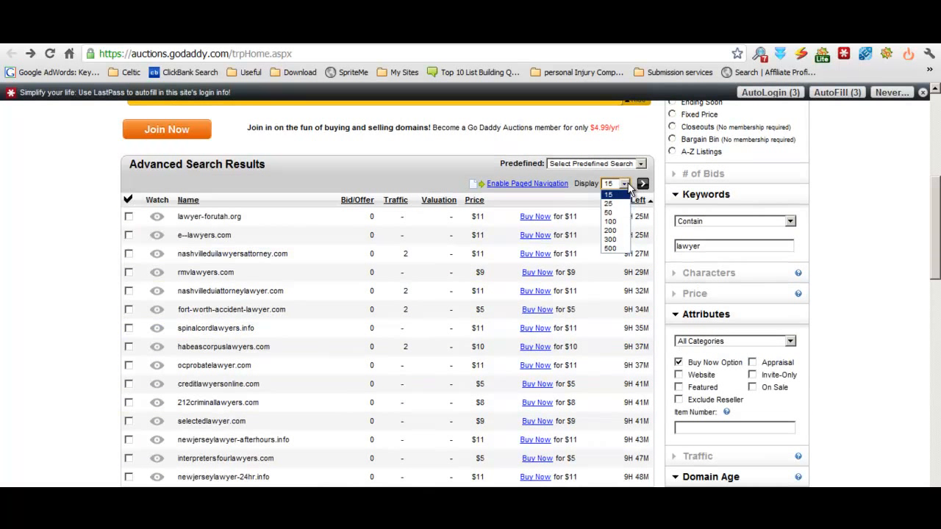
{"action": "left_click", "coordinate": [610, 250]}
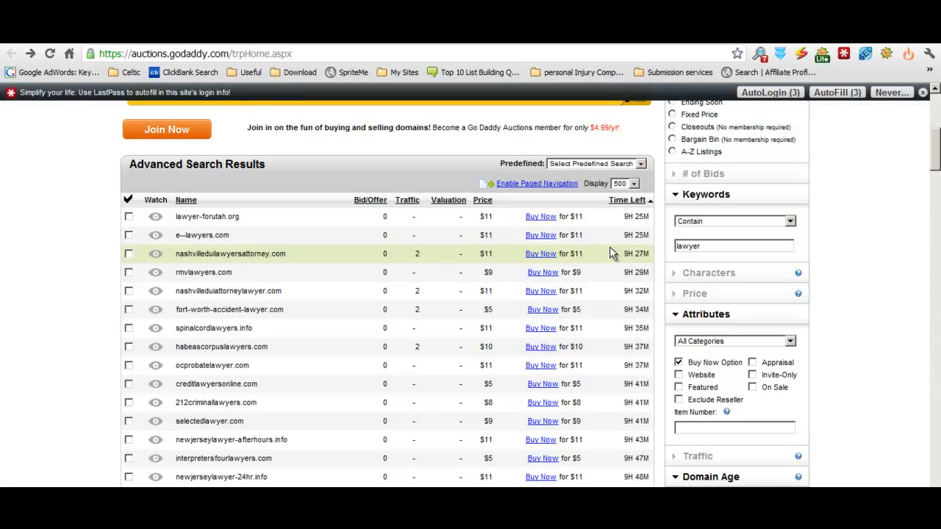
- Set the minimum domain age to 5 and rerun the lawyer domain search
{"action": "scroll", "coordinate": [609, 247], "scroll_direction": "down", "scroll_amount": 3}
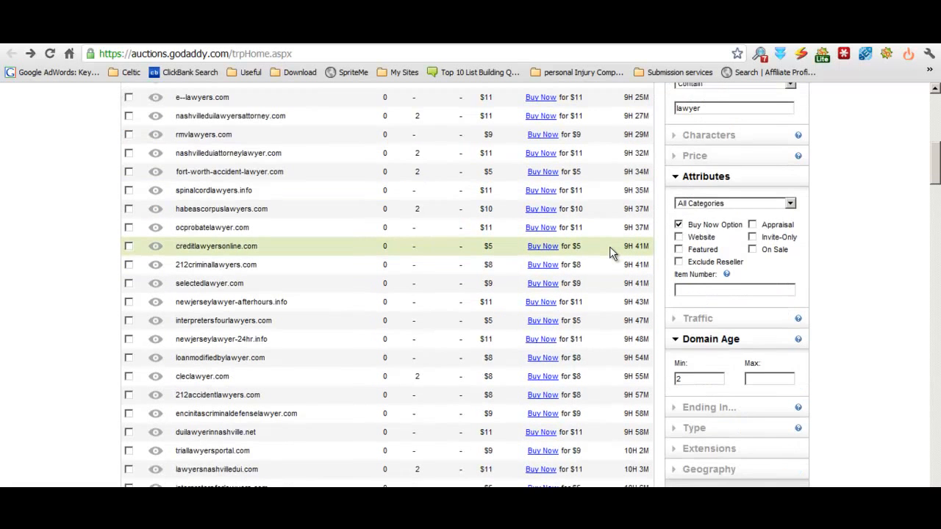
{"action": "left_click_drag", "start_coordinate": [702, 306], "coordinate": [661, 314]}
{"action": "type", "text": "5"}
{"action": "left_click", "coordinate": [733, 433]}
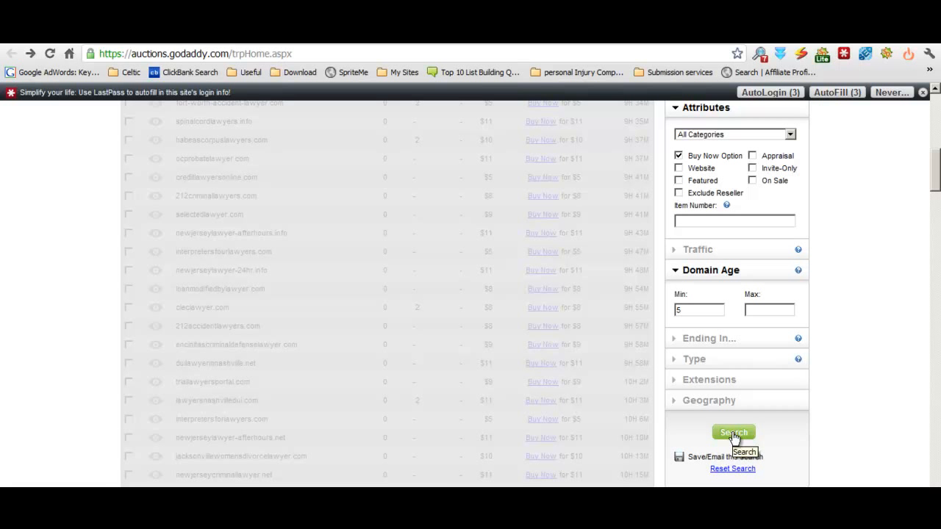
- Visit 212criminallawyers.com from the search results to examine its SEOquake data and age
{"action": "mouse_move", "coordinate": [937, 176]}
{"action": "left_mouse_down"}
{"action": "mouse_move", "coordinate": [938, 146]}
{"action": "mouse_move", "coordinate": [938, 183]}
{"action": "left_mouse_up"}
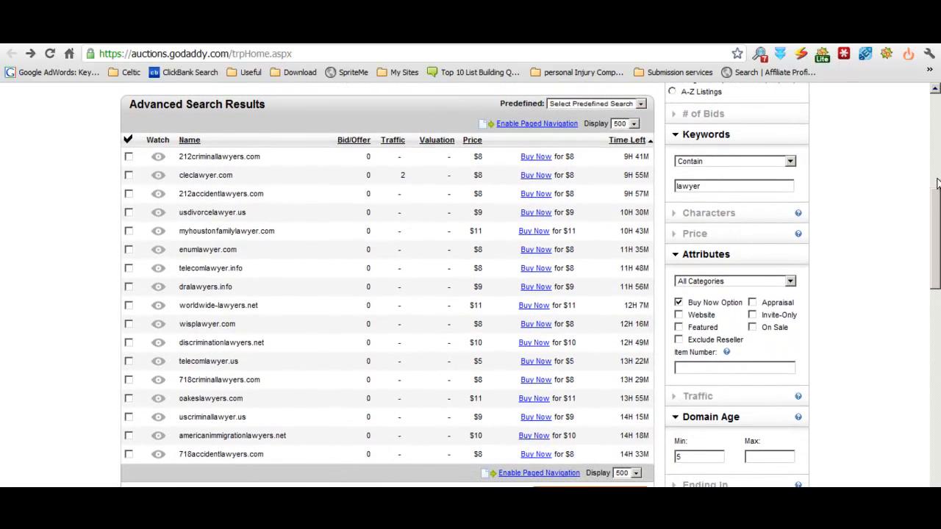
{"action": "left_click_drag", "start_coordinate": [310, 155], "coordinate": [183, 159]}
{"action": "right_click", "coordinate": [194, 154]}
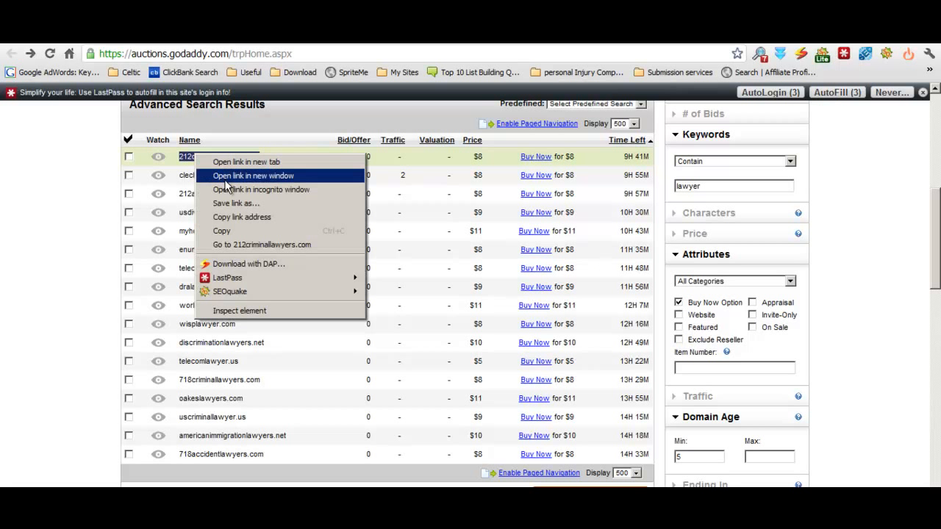
{"action": "left_click", "coordinate": [239, 245]}
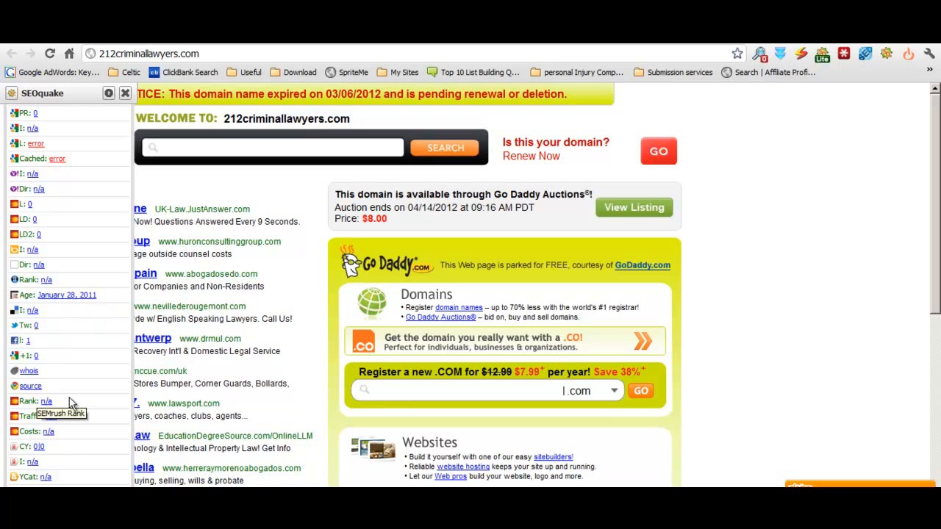
- Open the whois record of 212criminallawyers.com separately and close the SEOquake sidebar to read the registration dates
{"action": "right_click", "coordinate": [29, 372]}
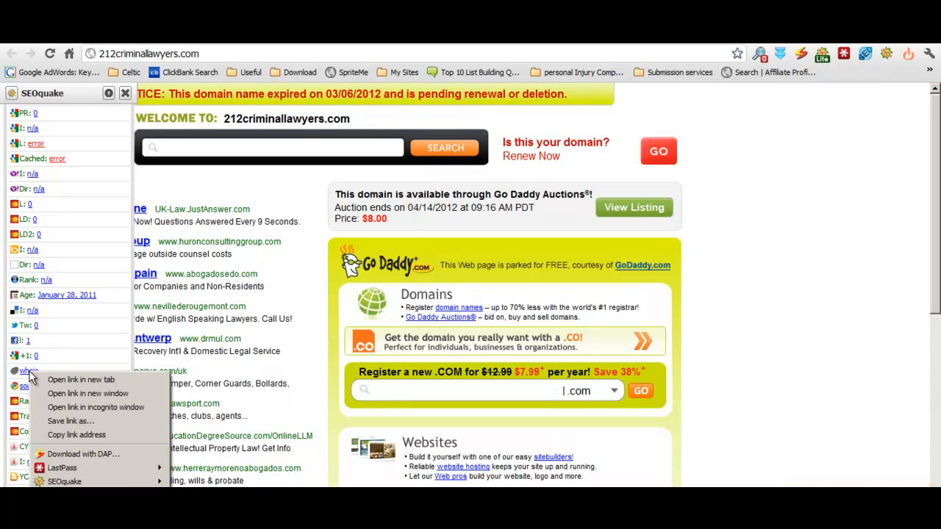
{"action": "left_click", "coordinate": [67, 382]}
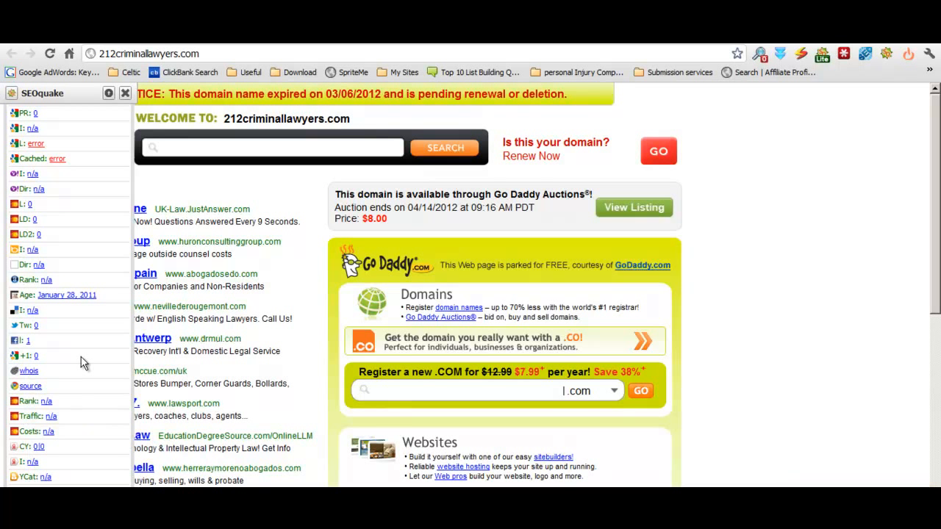
{"action": "left_click", "coordinate": [412, 33]}
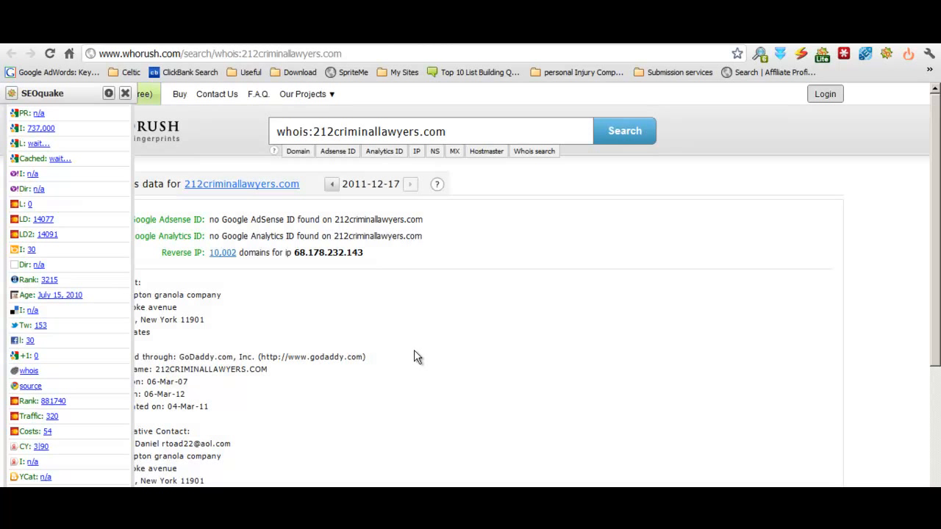
{"action": "scroll", "coordinate": [414, 358], "scroll_direction": "down", "scroll_amount": 1}
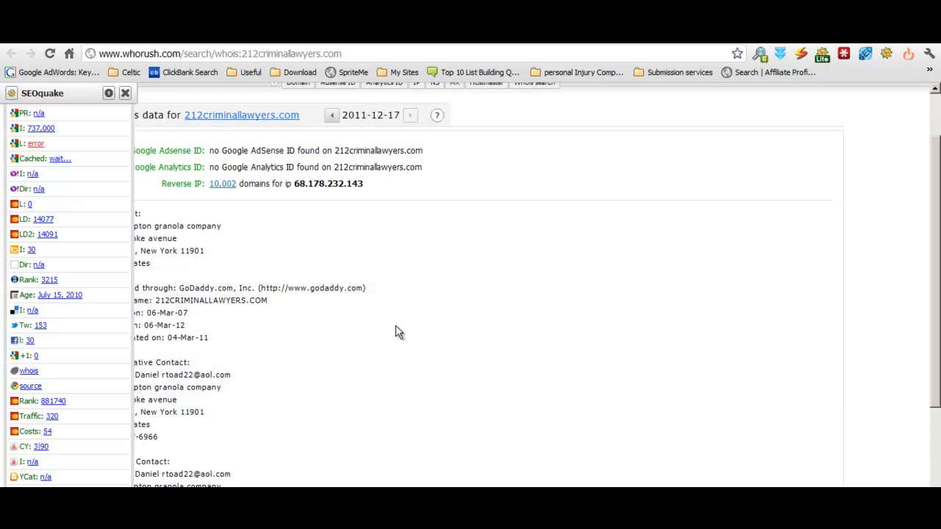
{"action": "left_click", "coordinate": [126, 94]}
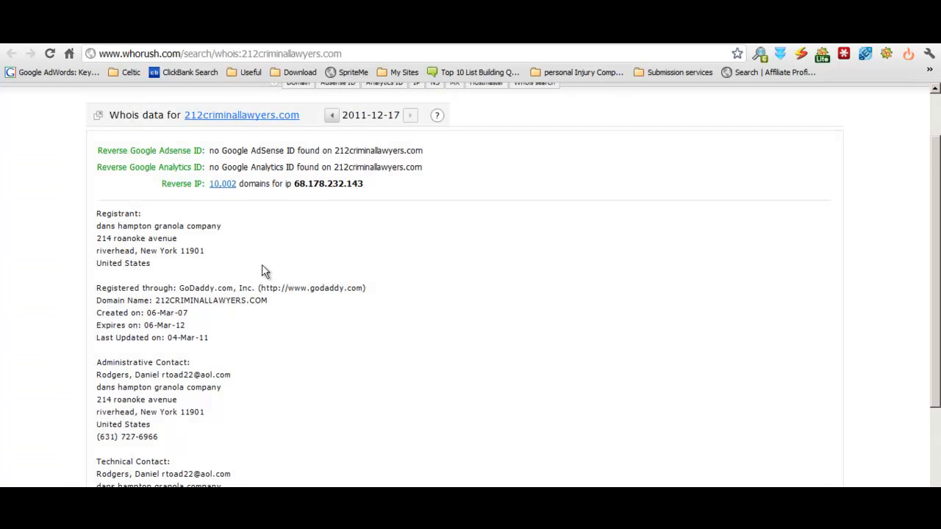
- Examine the whois record of 212criminallawyers.com and highlight its creation date
{"action": "scroll", "coordinate": [264, 271], "scroll_direction": "down", "scroll_amount": 2}
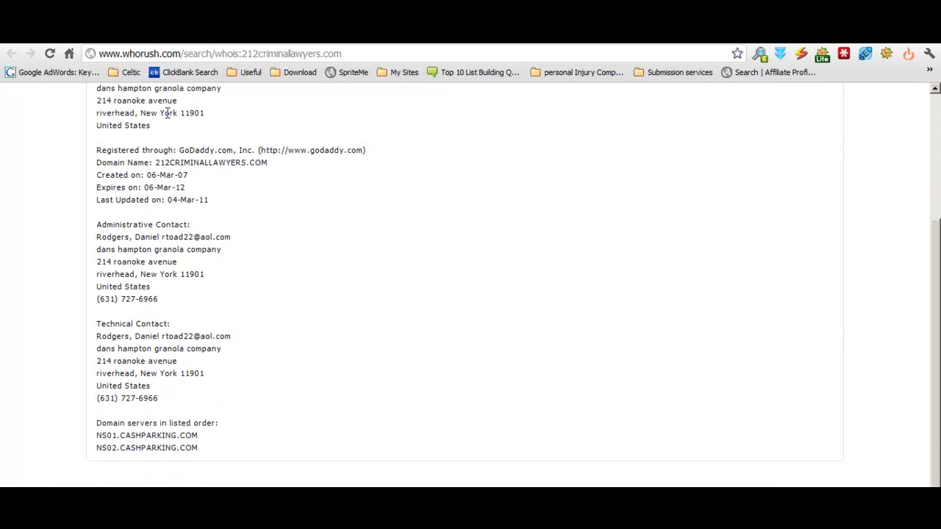
{"action": "scroll", "coordinate": [177, 140], "scroll_direction": "up", "scroll_amount": 1}
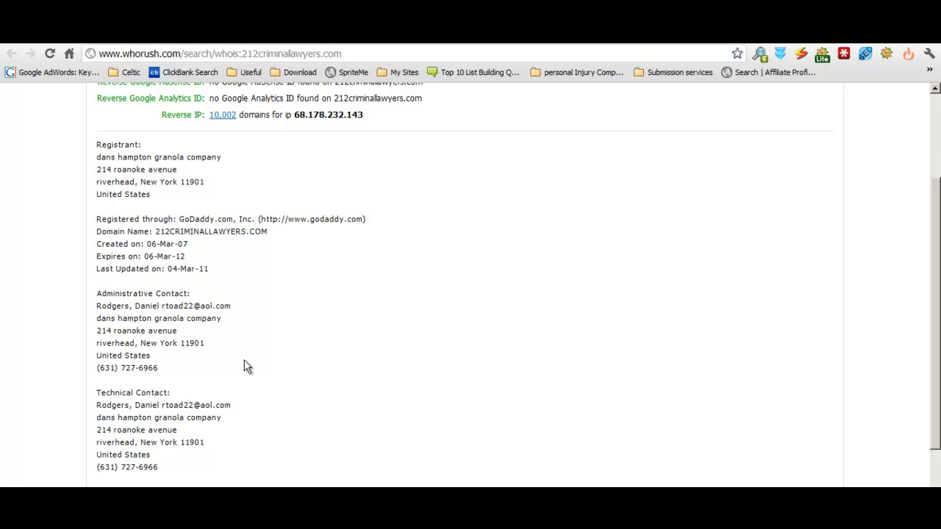
{"action": "left_click_drag", "start_coordinate": [189, 246], "coordinate": [97, 247]}
{"action": "left_click", "coordinate": [189, 246]}
- Return to the 212criminallawyers.com page and review its indexed pages, backlinks, cache and domain details in the SEO statistics extension
{"action": "left_click", "coordinate": [422, 42]}
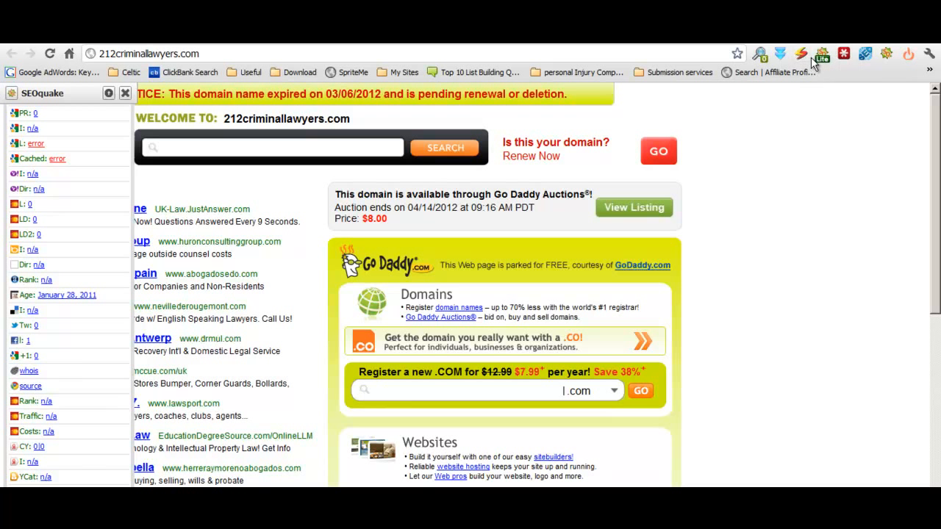
{"action": "left_click", "coordinate": [866, 56]}
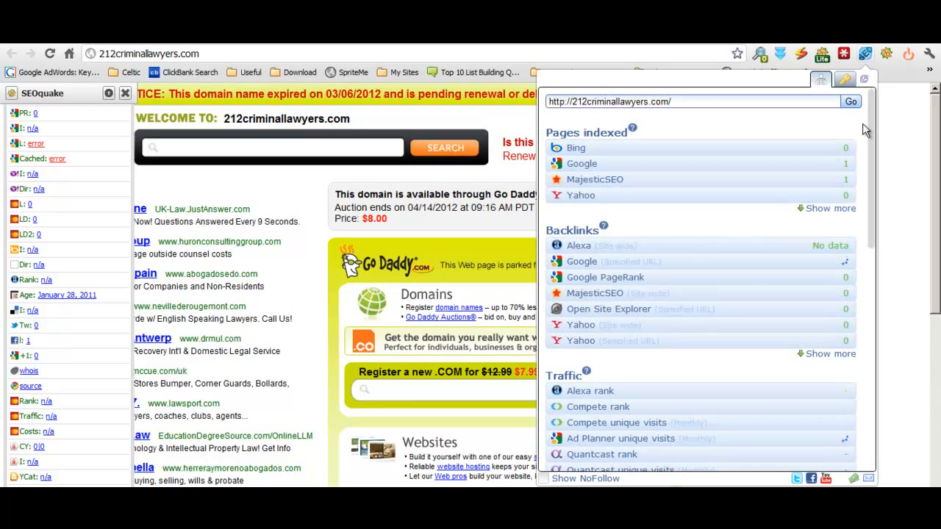
{"action": "left_click_drag", "start_coordinate": [871, 159], "coordinate": [865, 386]}
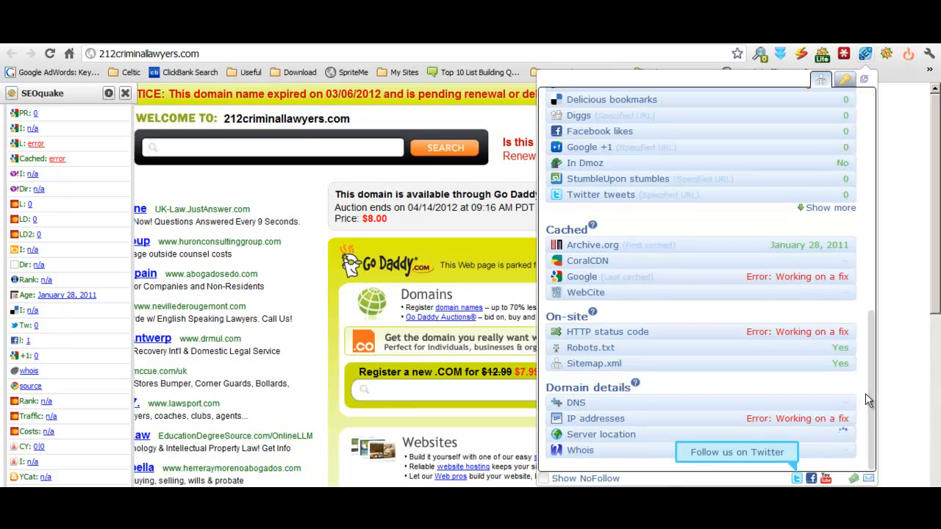
{"action": "left_click_drag", "start_coordinate": [866, 393], "coordinate": [891, 127]}
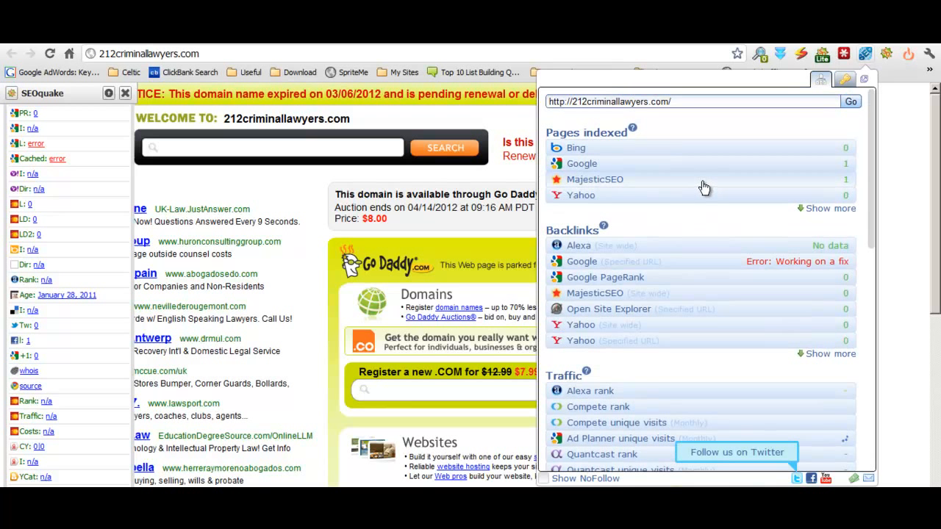
{"action": "left_click", "coordinate": [886, 109]}
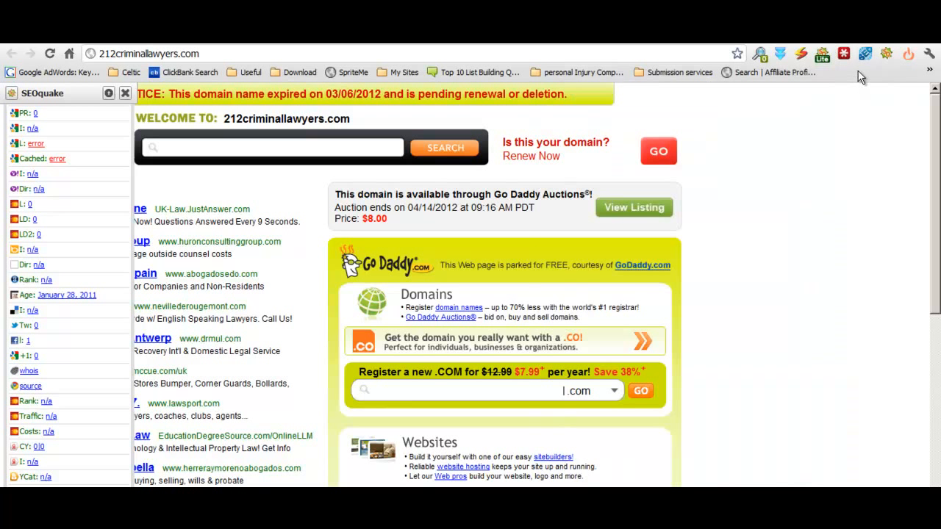
- Review the external page data for 212criminallawyers.com, including the SeoMoz, Majestic SEO and SEMRush figures, and close the report
{"action": "left_click", "coordinate": [760, 54]}
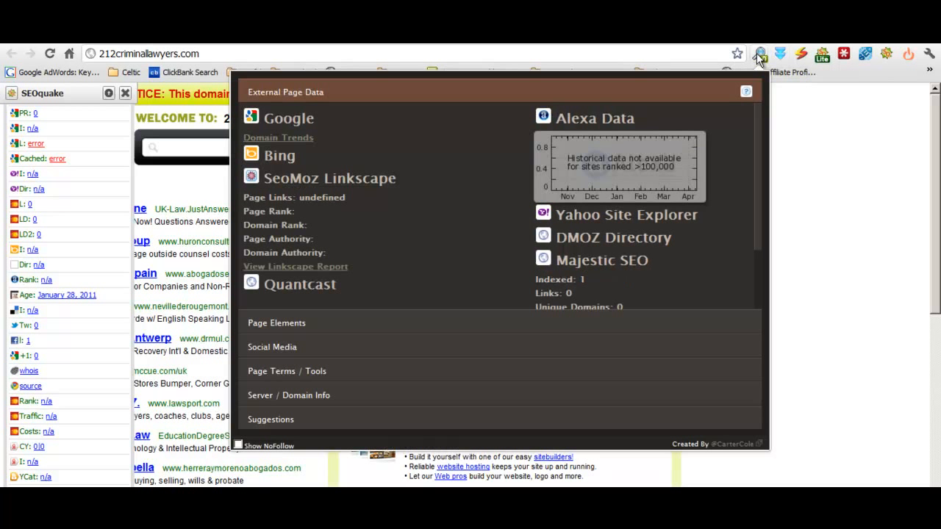
{"action": "scroll", "coordinate": [453, 210], "scroll_direction": "down", "scroll_amount": 2}
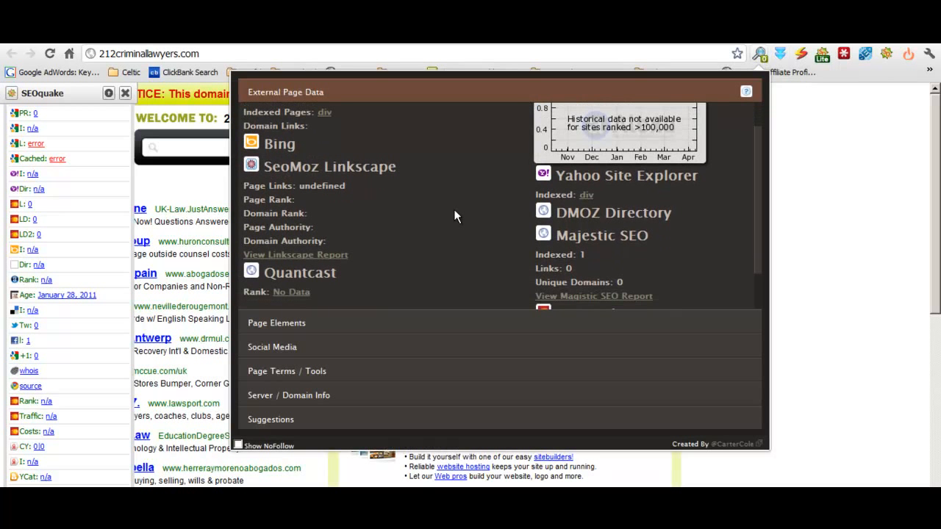
{"action": "scroll", "coordinate": [454, 208], "scroll_direction": "down", "scroll_amount": 1}
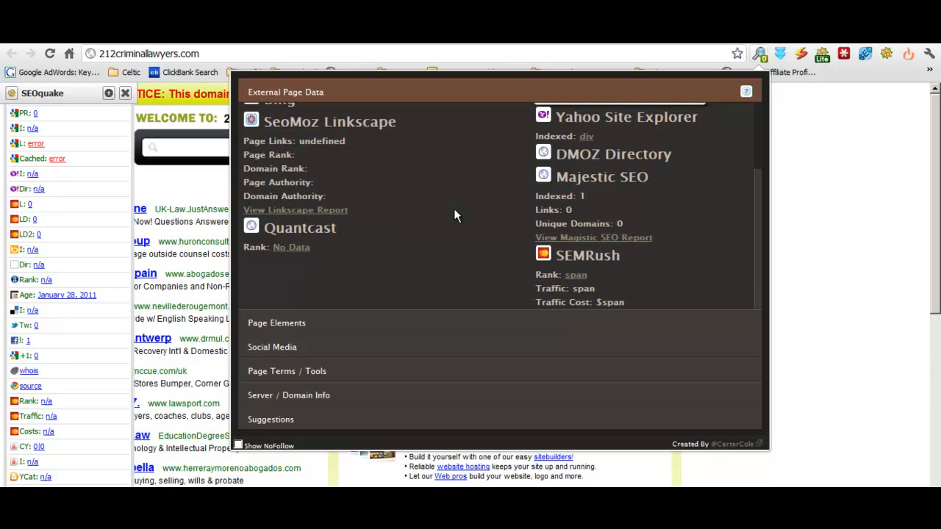
{"action": "scroll", "coordinate": [453, 208], "scroll_direction": "up", "scroll_amount": 2}
{"action": "scroll", "coordinate": [454, 208], "scroll_direction": "down", "scroll_amount": 2}
{"action": "left_click", "coordinate": [830, 179]}
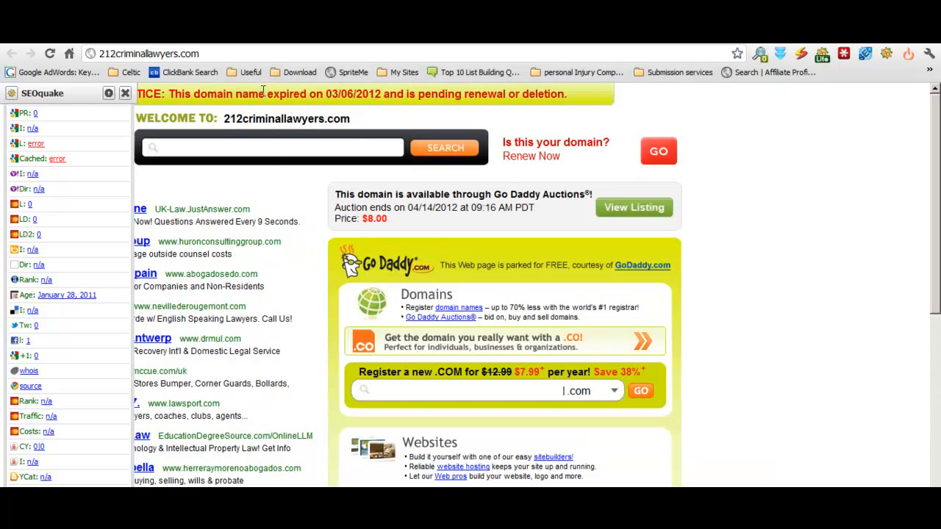
- Copy the 212criminallawyers.com address and run a DomainTools whois search for it
{"action": "left_click_drag", "start_coordinate": [214, 54], "coordinate": [91, 53]}
{"action": "right_click", "coordinate": [114, 53]}
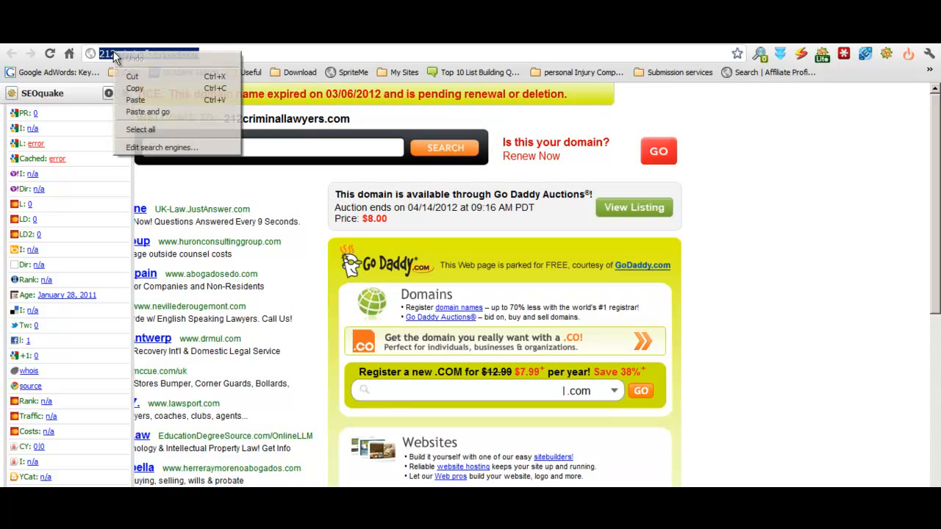
{"action": "left_click", "coordinate": [162, 90]}
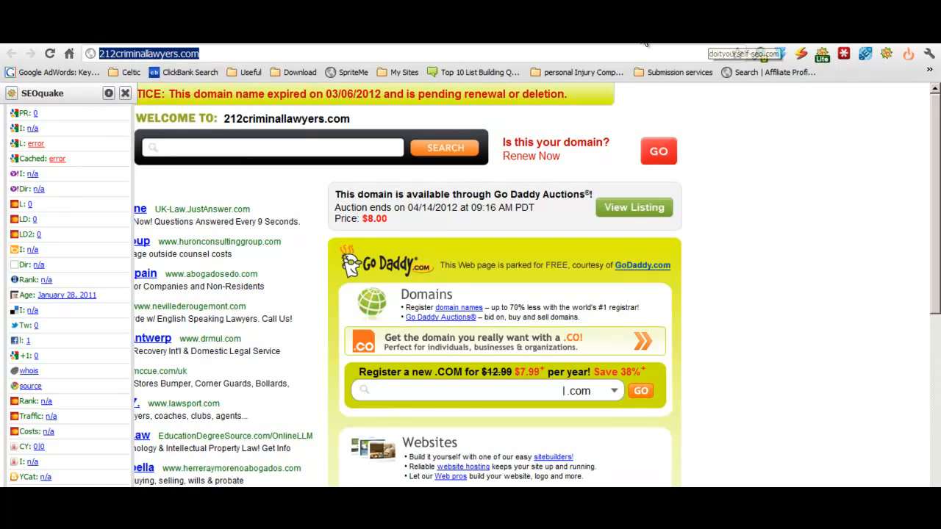
{"action": "left_click", "coordinate": [619, 43]}
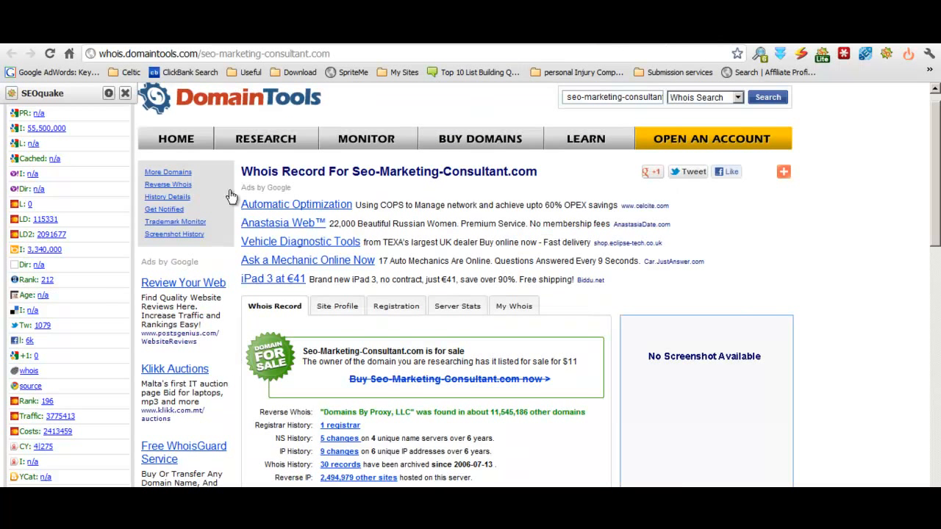
{"action": "left_click_drag", "start_coordinate": [571, 118], "coordinate": [684, 128]}
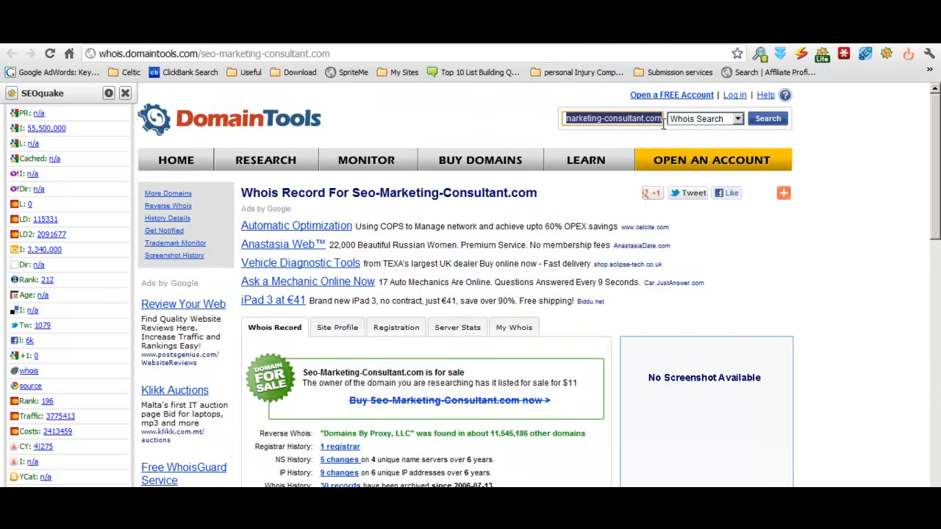
{"action": "key", "text": "ctrl+v"}
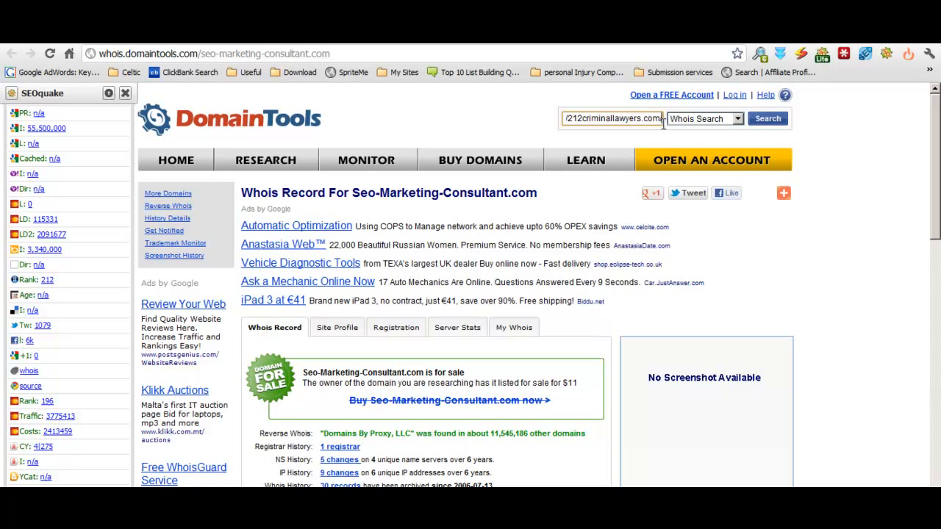
{"action": "key", "text": "BackSpace"}
{"action": "left_click", "coordinate": [773, 122]}
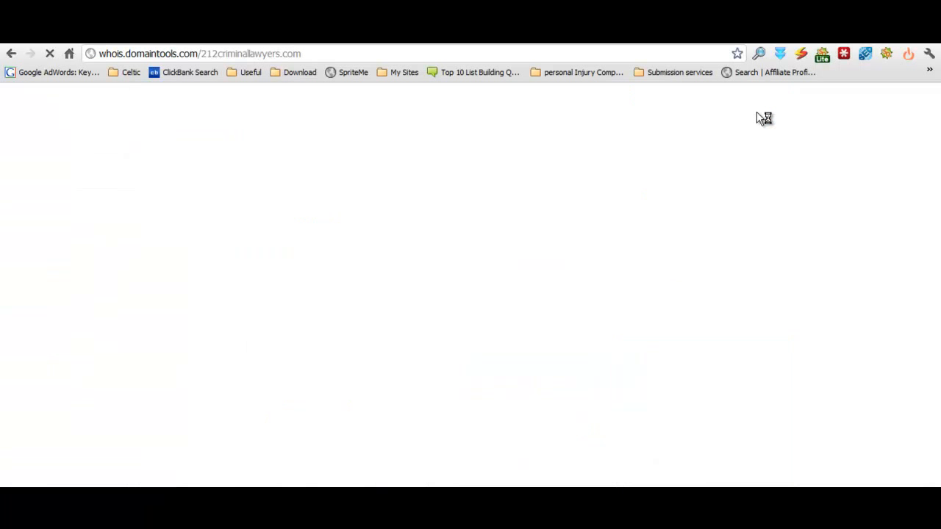
- Examine the sale listing, history and registration details in the DomainTools record for 212criminallawyers.com
{"action": "scroll", "coordinate": [540, 266], "scroll_direction": "down", "scroll_amount": 1}
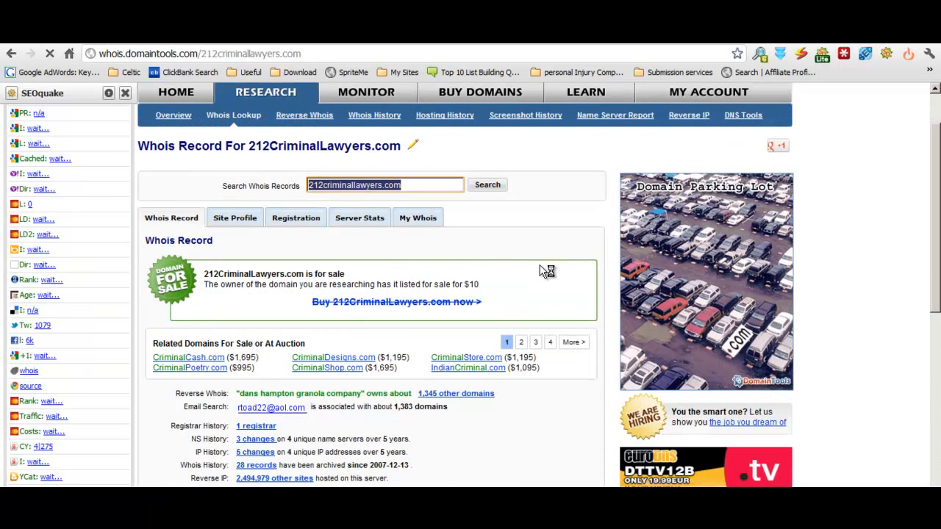
{"action": "scroll", "coordinate": [546, 271], "scroll_direction": "down", "scroll_amount": 1}
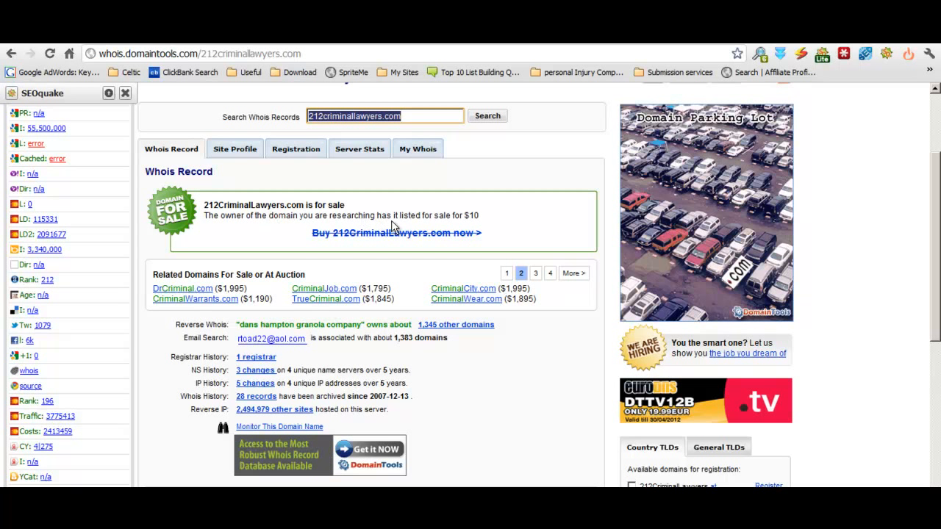
{"action": "scroll", "coordinate": [551, 243], "scroll_direction": "down", "scroll_amount": 2}
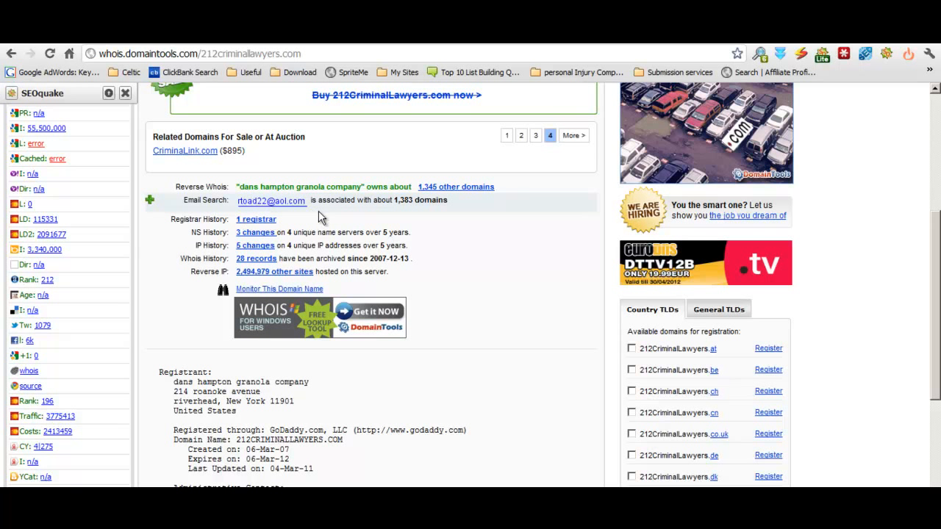
{"action": "scroll", "coordinate": [440, 253], "scroll_direction": "down", "scroll_amount": 3}
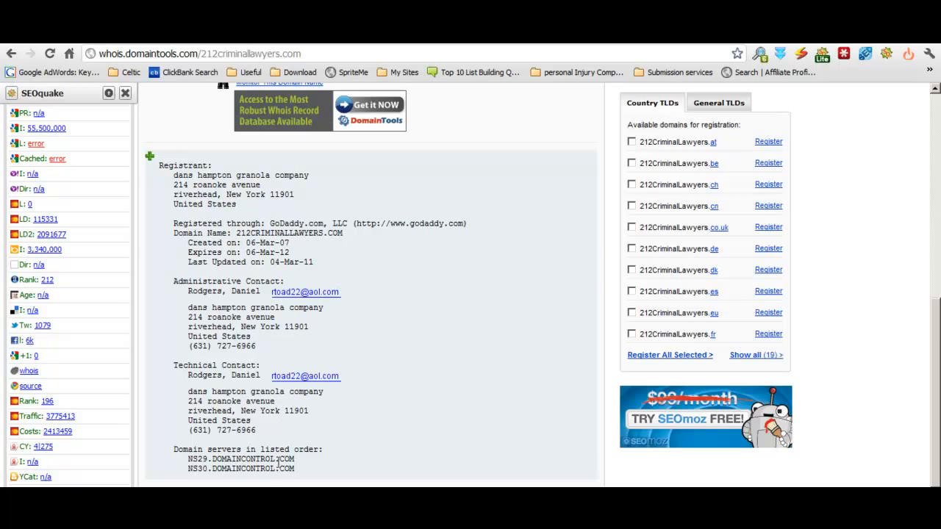
{"action": "scroll", "coordinate": [415, 314], "scroll_direction": "up", "scroll_amount": 10}
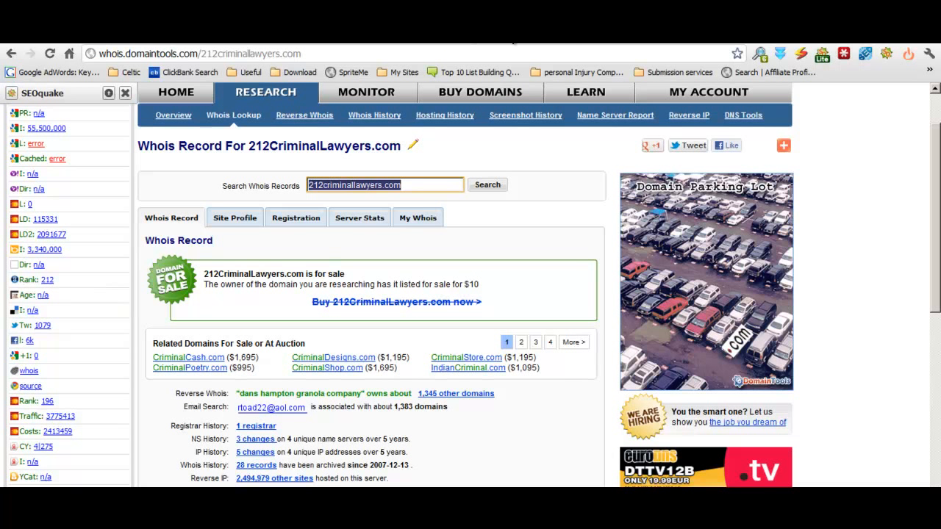
{"action": "left_click", "coordinate": [521, 36]}
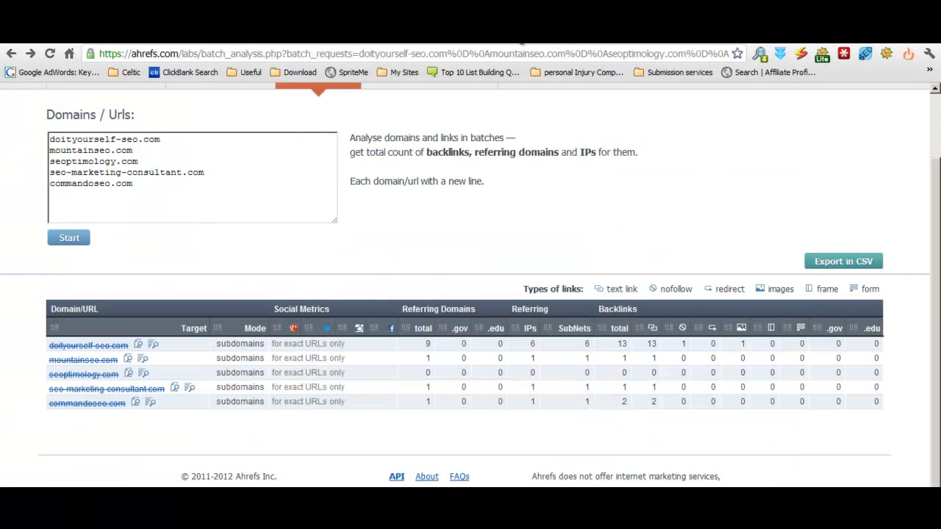
{"action": "left_click", "coordinate": [552, 43]}
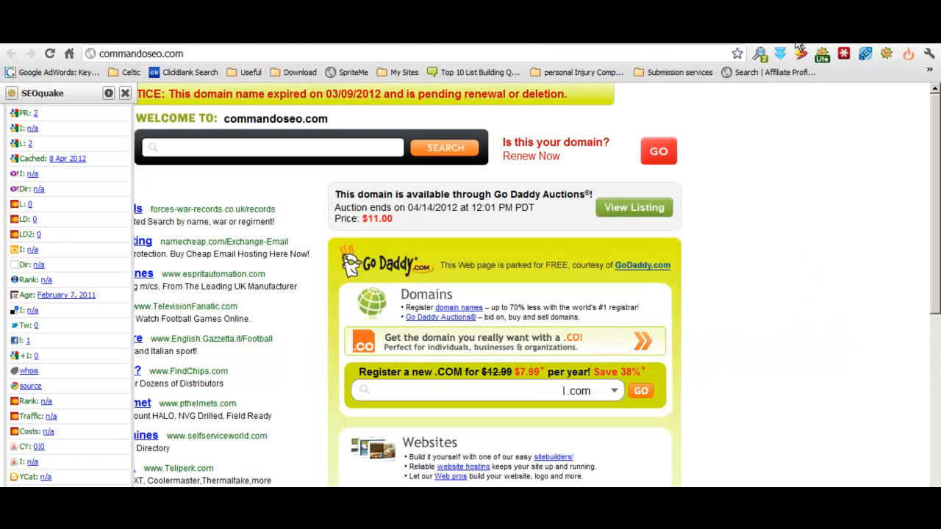
{"action": "left_click", "coordinate": [454, 45]}
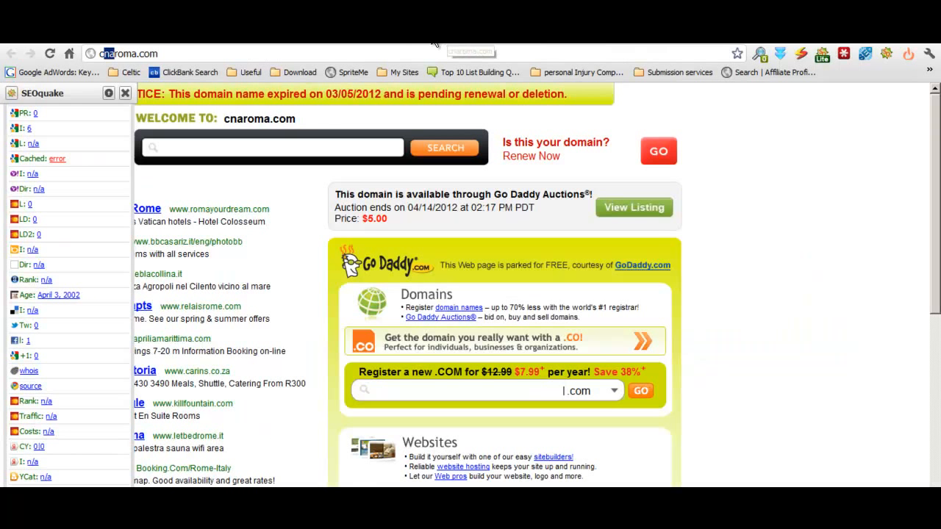
{"action": "left_click", "coordinate": [517, 43]}
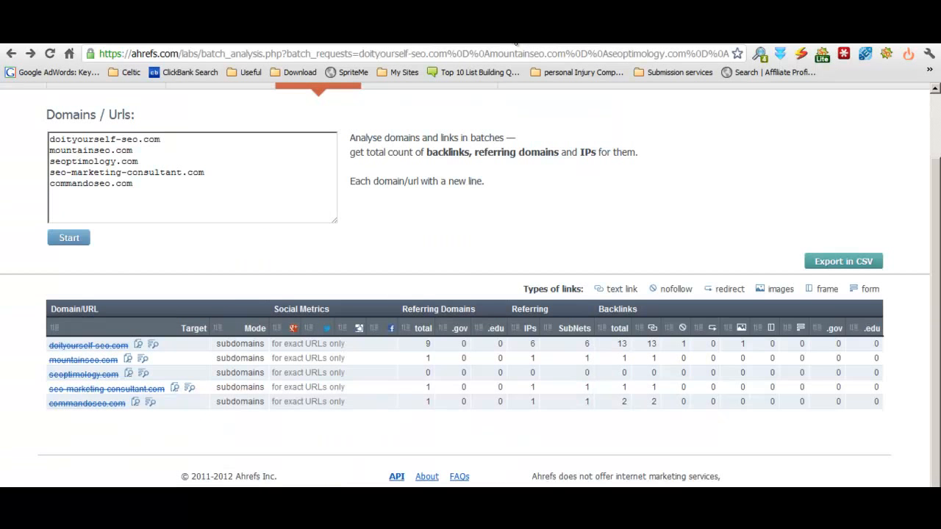
{"action": "left_click", "coordinate": [354, 44]}
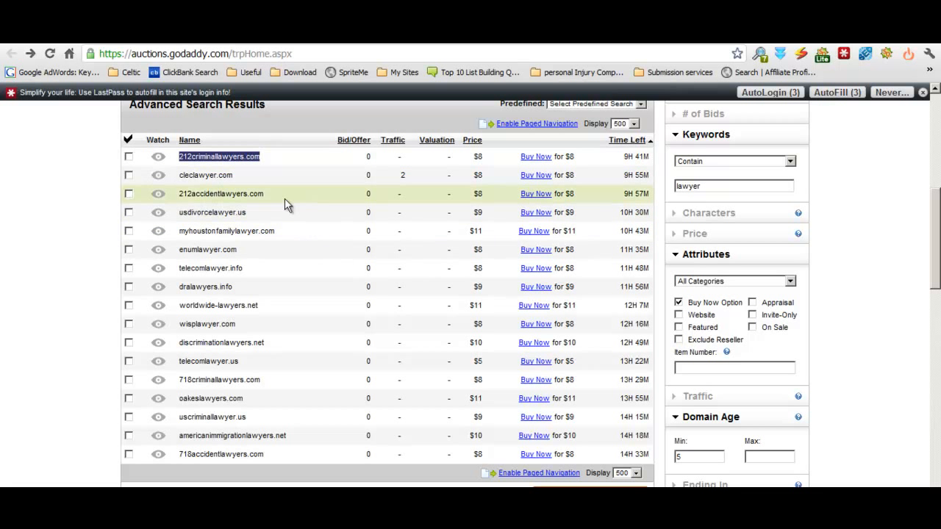
- Replace the old domain list in the Ahrefs batch analysis with 212criminallawyers.com copied from the lawyer auction results
{"action": "left_click", "coordinate": [507, 35]}
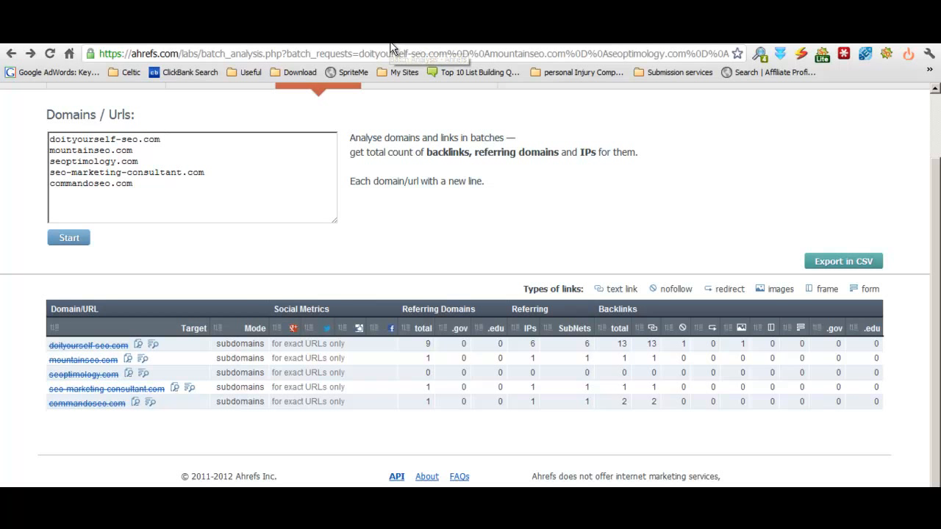
{"action": "left_click_drag", "start_coordinate": [144, 187], "coordinate": [20, 141]}
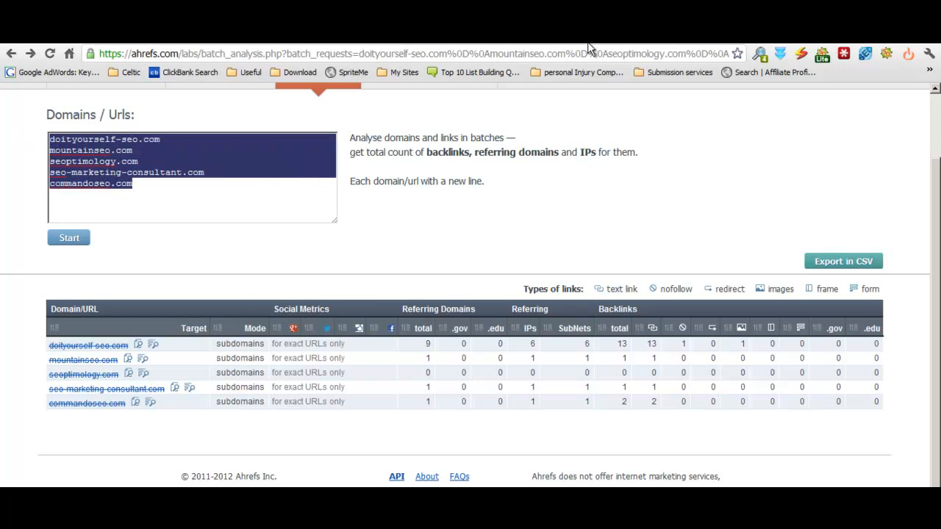
{"action": "left_click", "coordinate": [340, 37]}
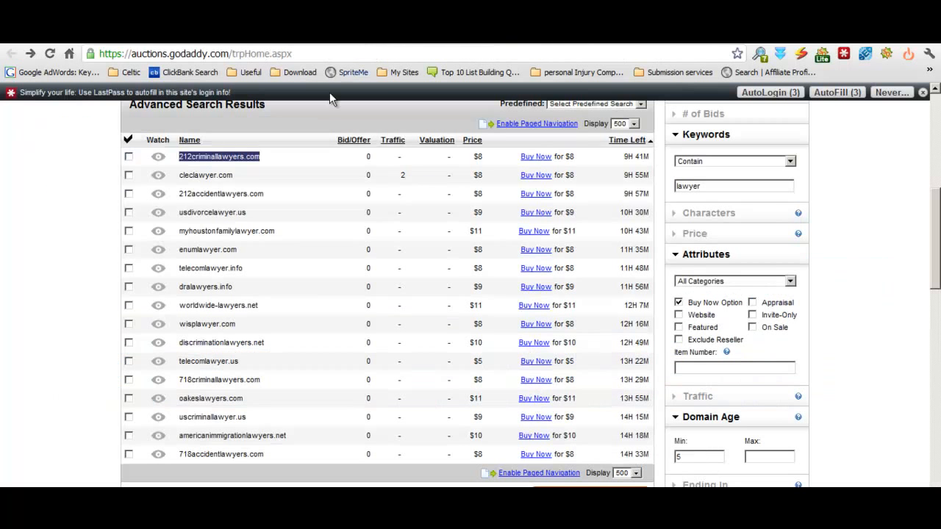
{"action": "right_click", "coordinate": [244, 156]}
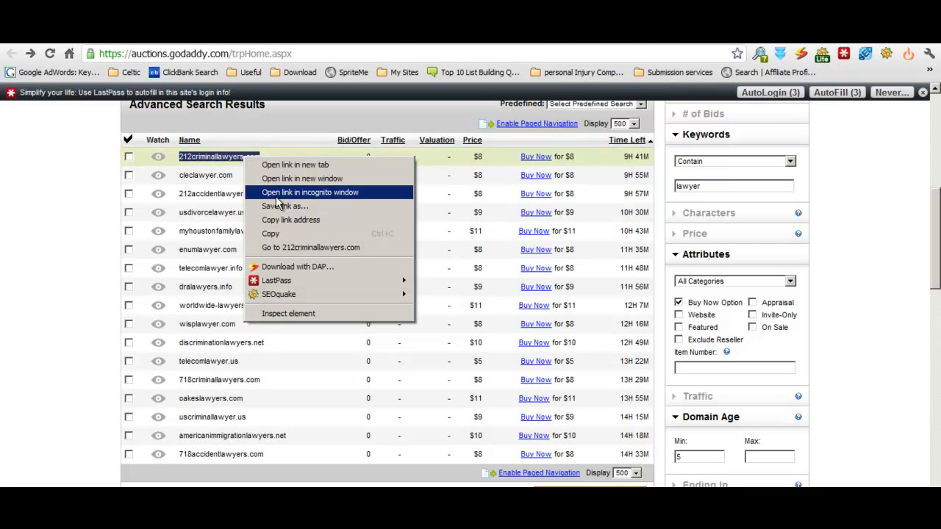
{"action": "left_click", "coordinate": [280, 234]}
{"action": "left_click", "coordinate": [389, 43]}
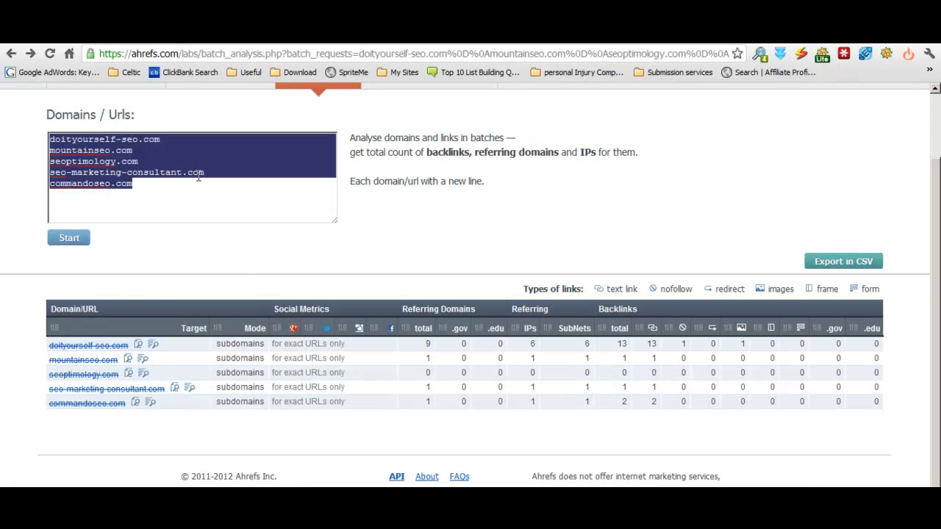
{"action": "key", "text": "ctrl+v"}
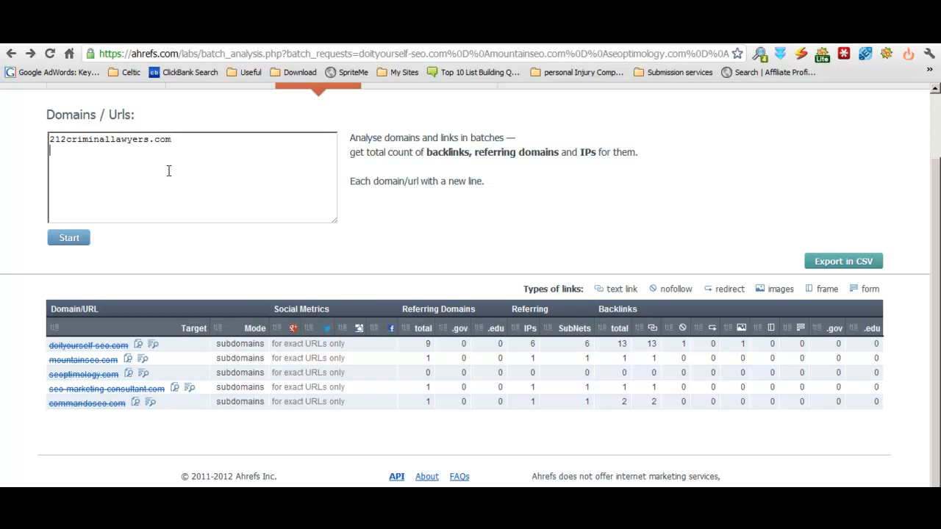
- Copy cleclawyer.com from the lawyer auction results and add it to the Ahrefs batch analysis list
{"action": "left_click", "coordinate": [322, 44]}
{"action": "left_click_drag", "start_coordinate": [233, 175], "coordinate": [185, 174]}
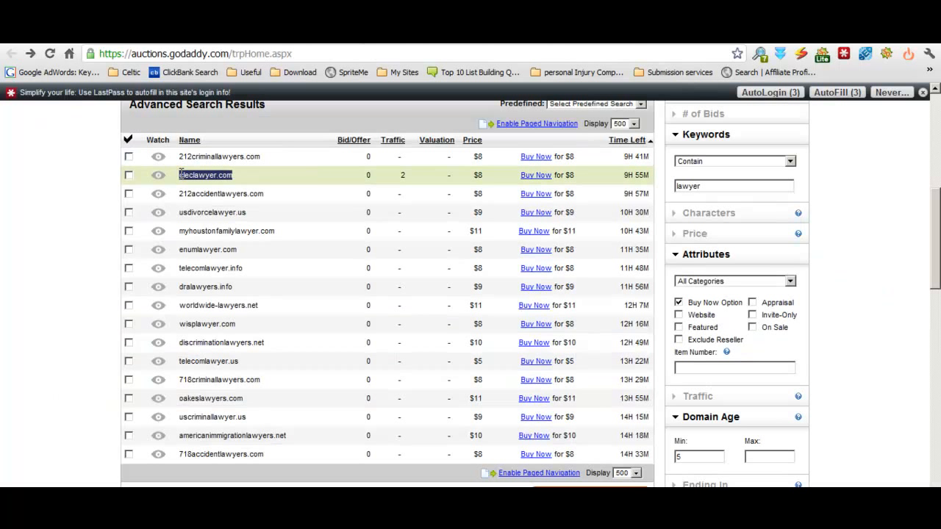
{"action": "right_click", "coordinate": [182, 175]}
{"action": "left_click", "coordinate": [221, 248]}
{"action": "left_click", "coordinate": [387, 42]}
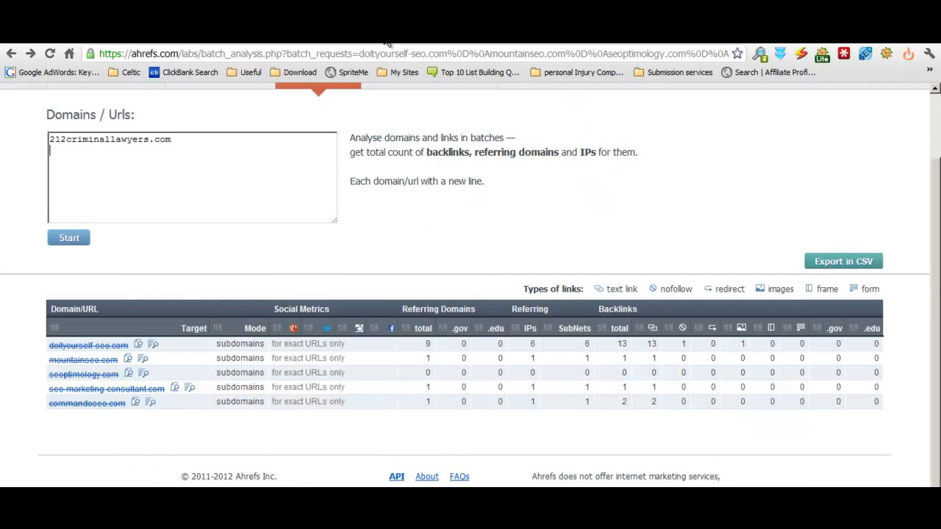
{"action": "key", "text": "ctrl+v"}
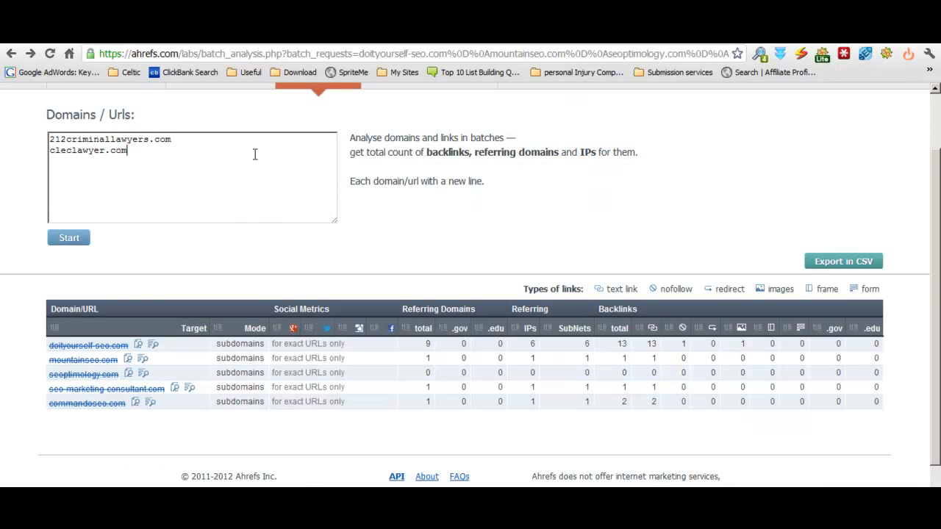
- Add 212accidentlawyers.com from the auction results to the Ahrefs batch list on its own line
{"action": "left_click", "coordinate": [321, 44]}
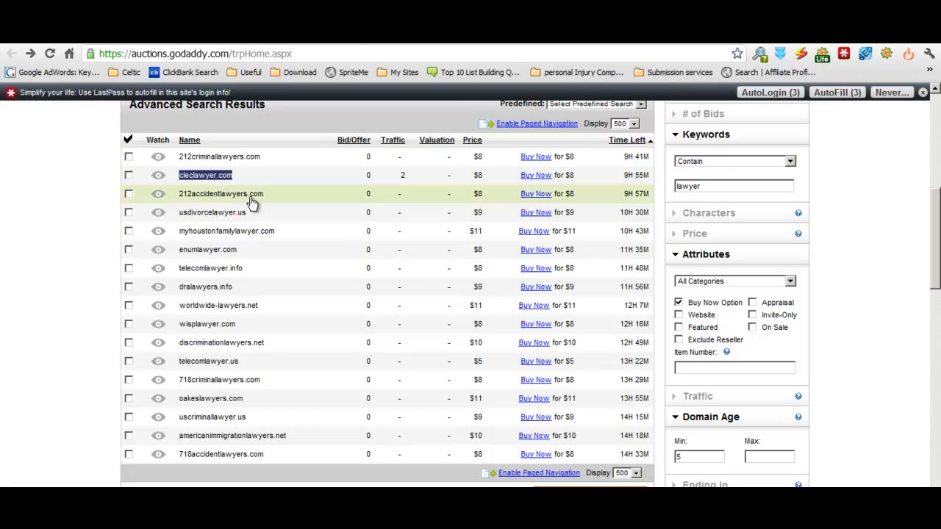
{"action": "left_click", "coordinate": [282, 194]}
{"action": "left_click_drag", "start_coordinate": [281, 194], "coordinate": [181, 198]}
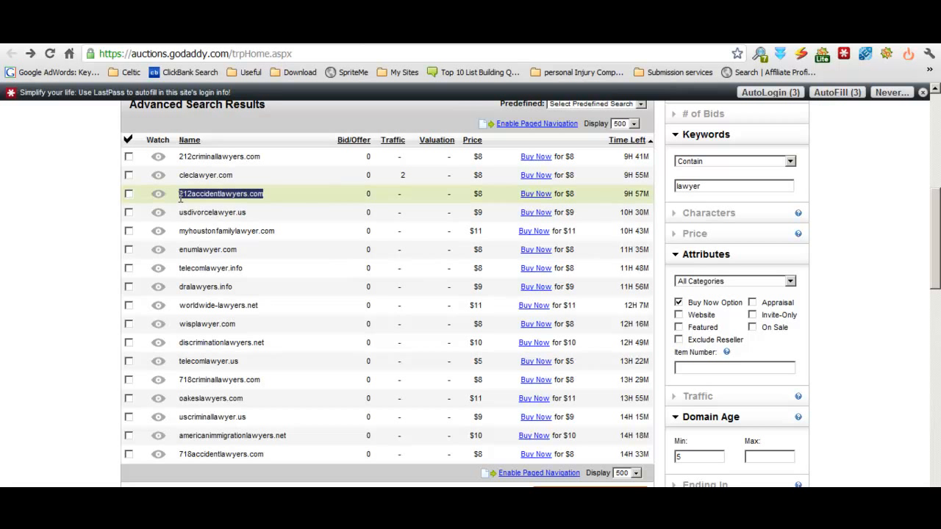
{"action": "right_click", "coordinate": [237, 194]}
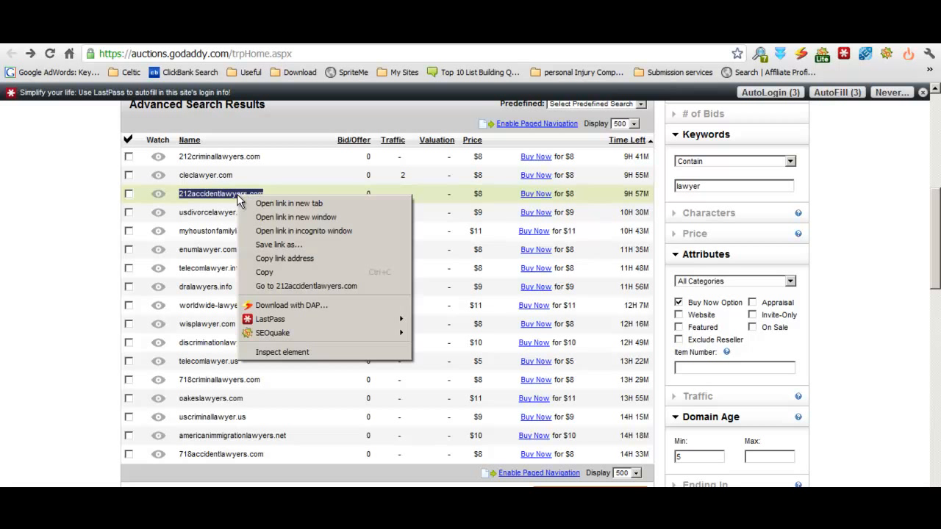
{"action": "left_click", "coordinate": [283, 270]}
{"action": "left_click", "coordinate": [390, 34]}
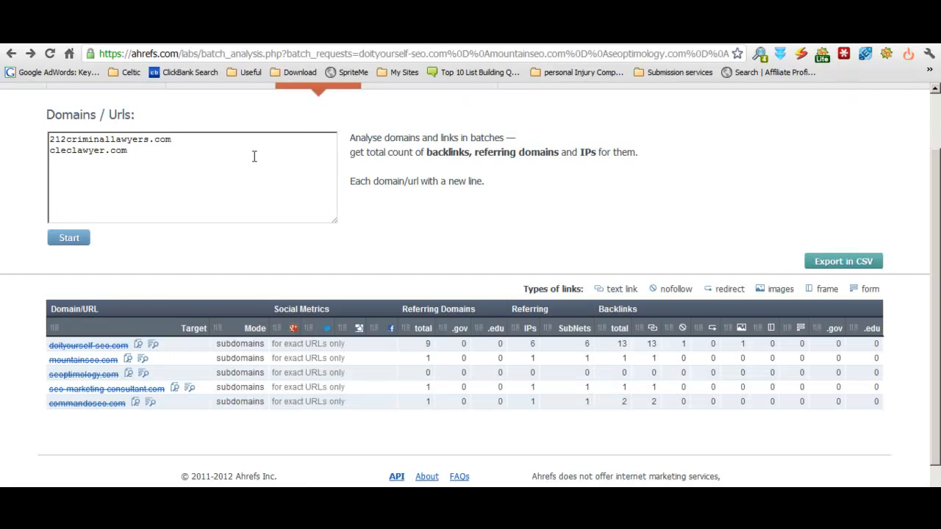
{"action": "key", "text": "ctrl+v"}
{"action": "key", "text": "Return"}
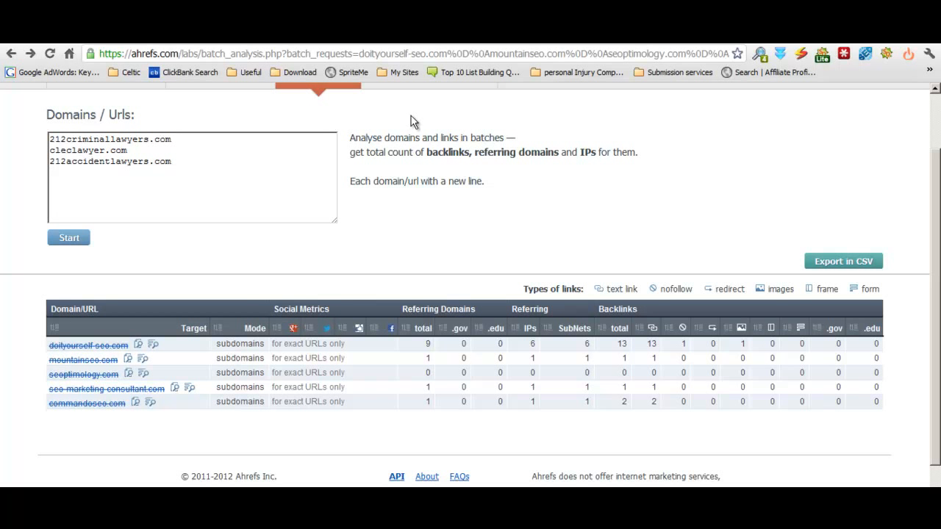
- Copy usdivorcelawyer.us from the auction results and add it to the Ahrefs batch list
{"action": "left_click", "coordinate": [309, 22]}
{"action": "left_click_drag", "start_coordinate": [250, 214], "coordinate": [182, 213]}
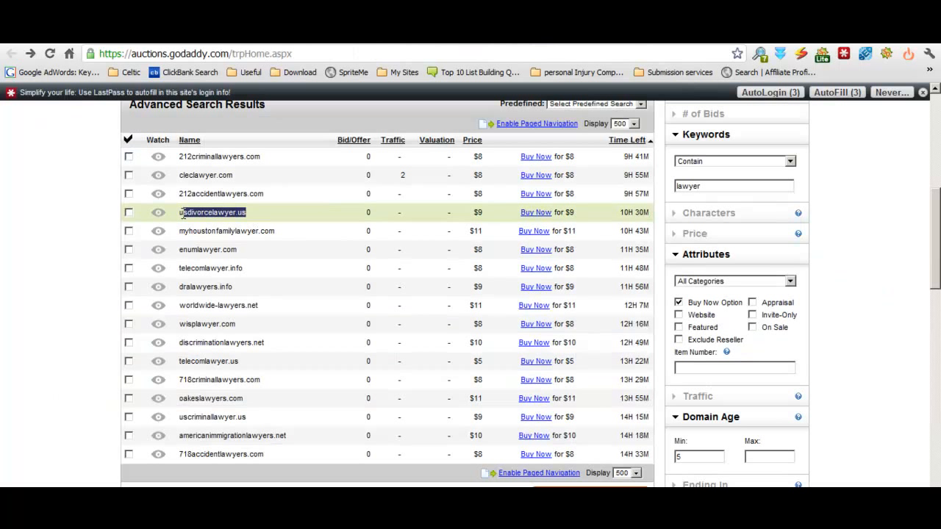
{"action": "right_click", "coordinate": [193, 212]}
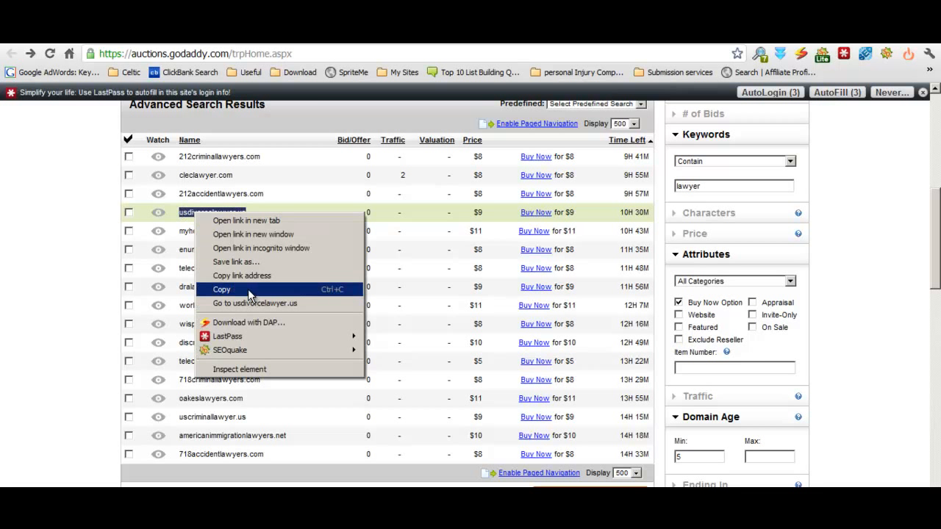
{"action": "left_click", "coordinate": [247, 289]}
{"action": "left_click", "coordinate": [398, 34]}
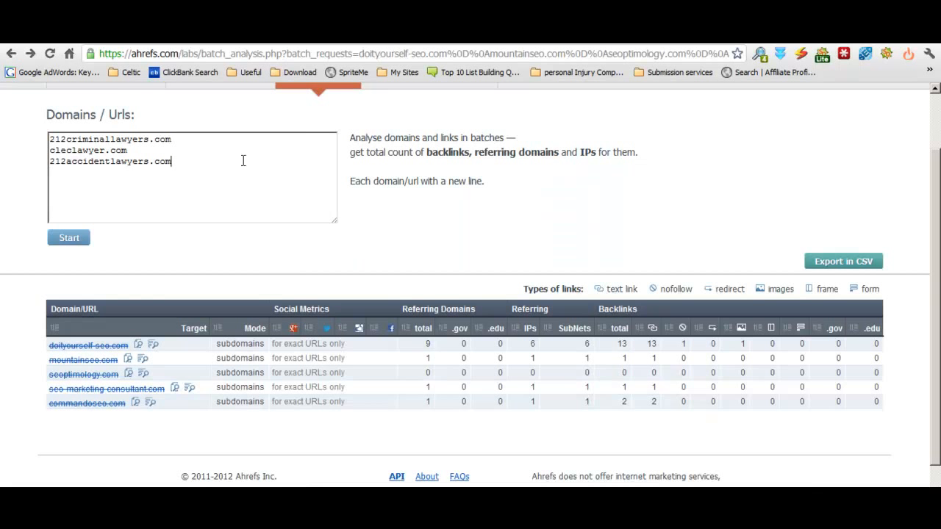
{"action": "key", "text": "ctrl+v"}
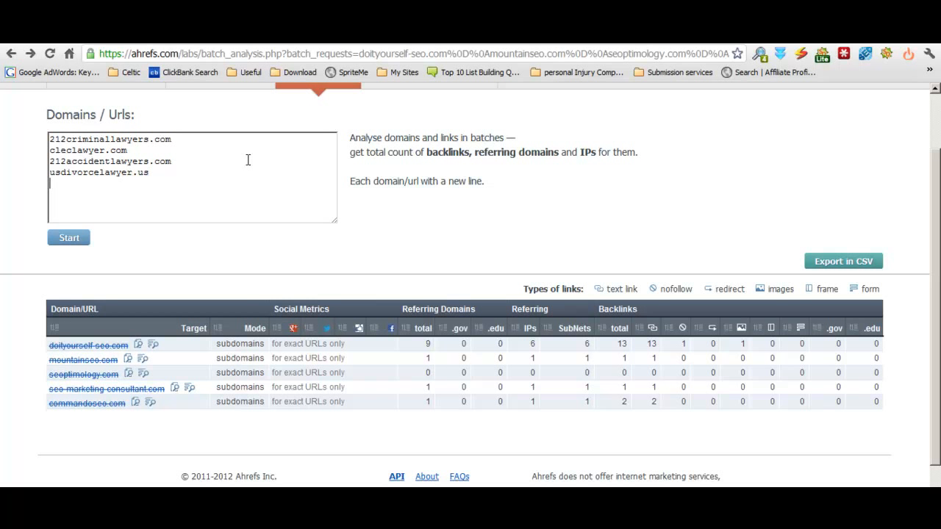
- Copy discriminationlawyers.net from the auction results and add it to the Ahrefs batch list
{"action": "left_click", "coordinate": [257, 35]}
{"action": "left_click_drag", "start_coordinate": [294, 231], "coordinate": [176, 232]}
{"action": "left_click", "coordinate": [286, 268]}
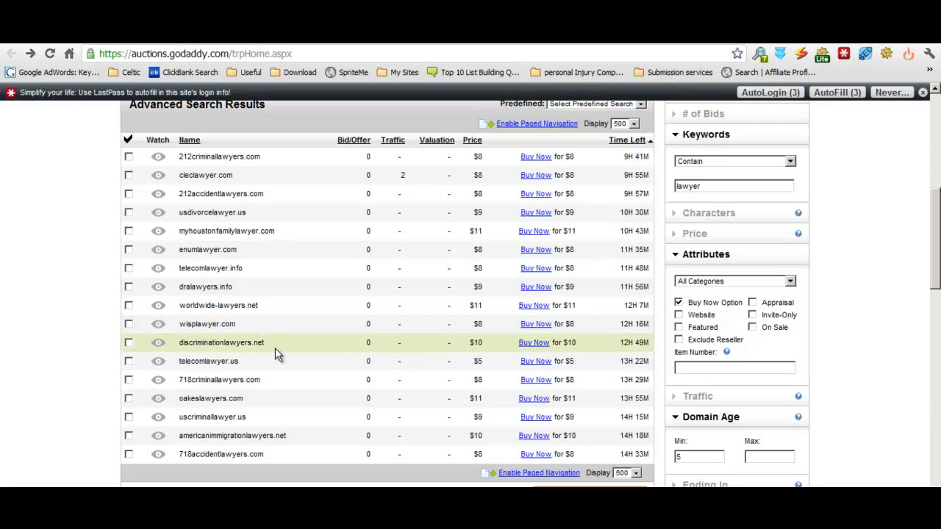
{"action": "left_click_drag", "start_coordinate": [265, 345], "coordinate": [191, 342]}
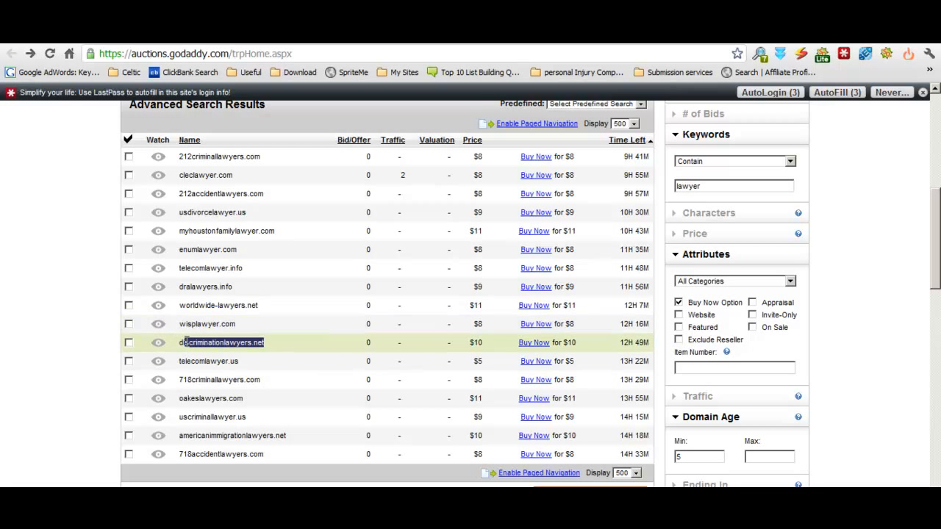
{"action": "right_click", "coordinate": [181, 341]}
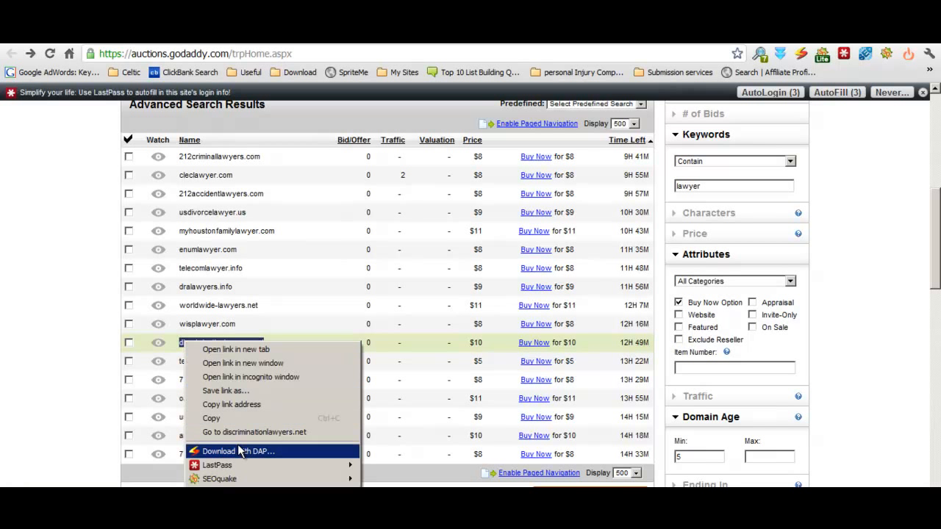
{"action": "left_click", "coordinate": [265, 419]}
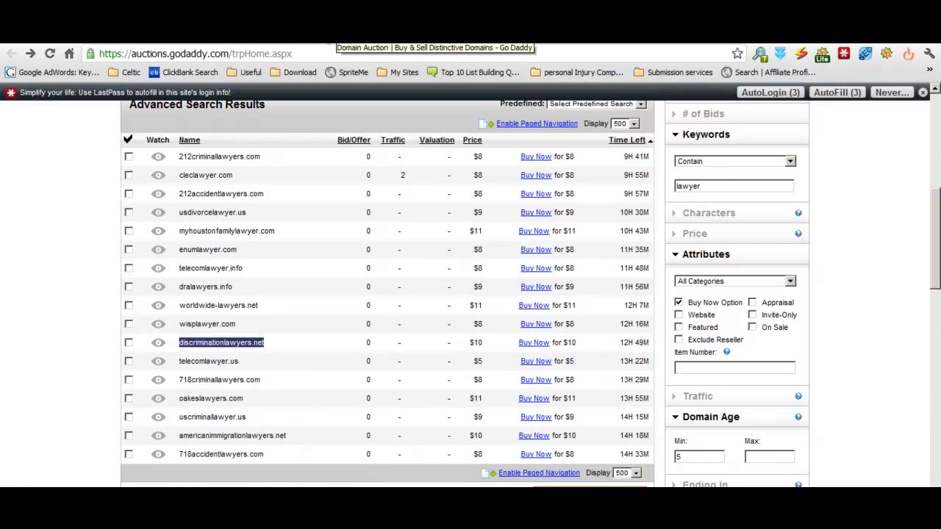
{"action": "left_click", "coordinate": [326, 36]}
{"action": "left_click", "coordinate": [370, 37]}
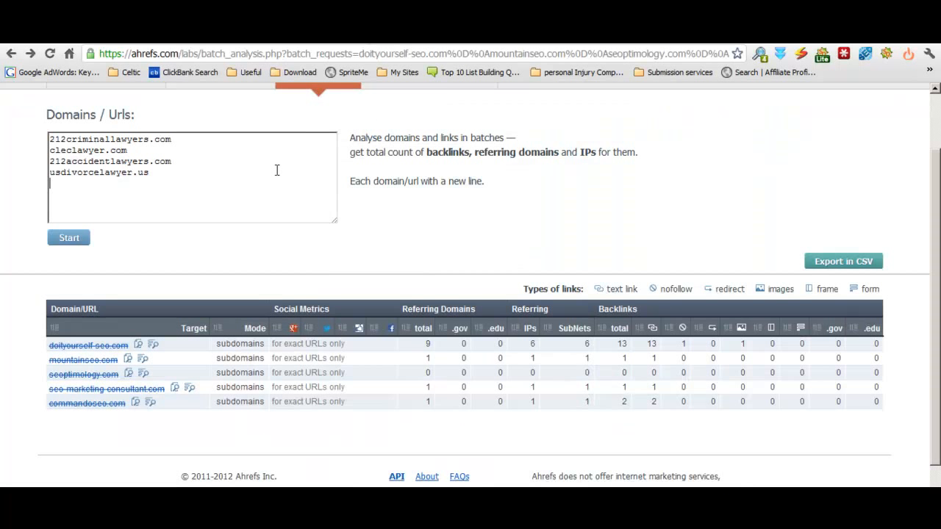
{"action": "key", "text": "ctrl+v"}
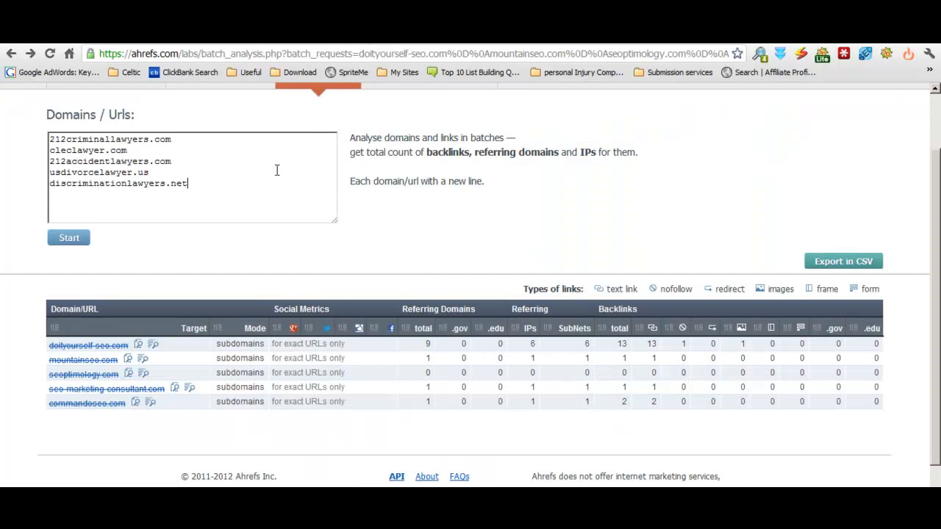
- Add 718criminallawyers.com from the auction results to the Ahrefs batch list on a new line
{"action": "left_click", "coordinate": [356, 41]}
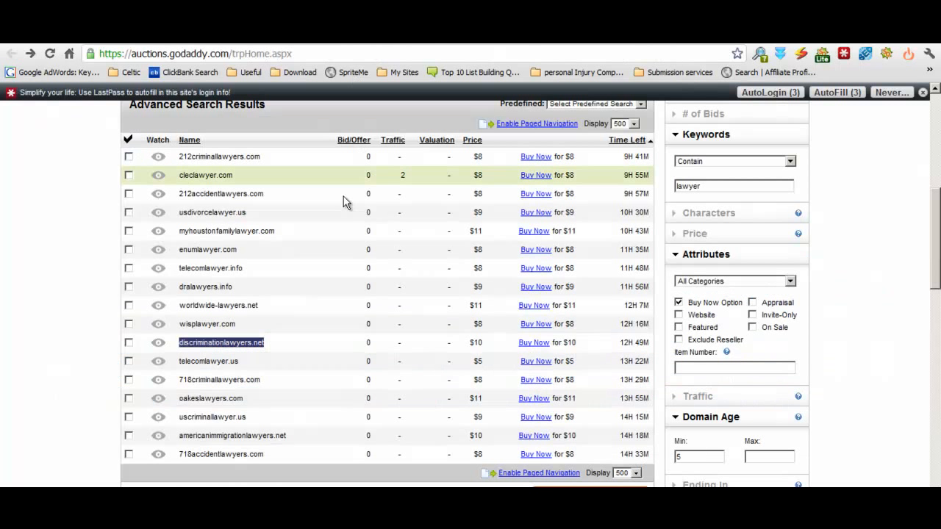
{"action": "left_click_drag", "start_coordinate": [267, 381], "coordinate": [180, 376]}
{"action": "right_click", "coordinate": [215, 382]}
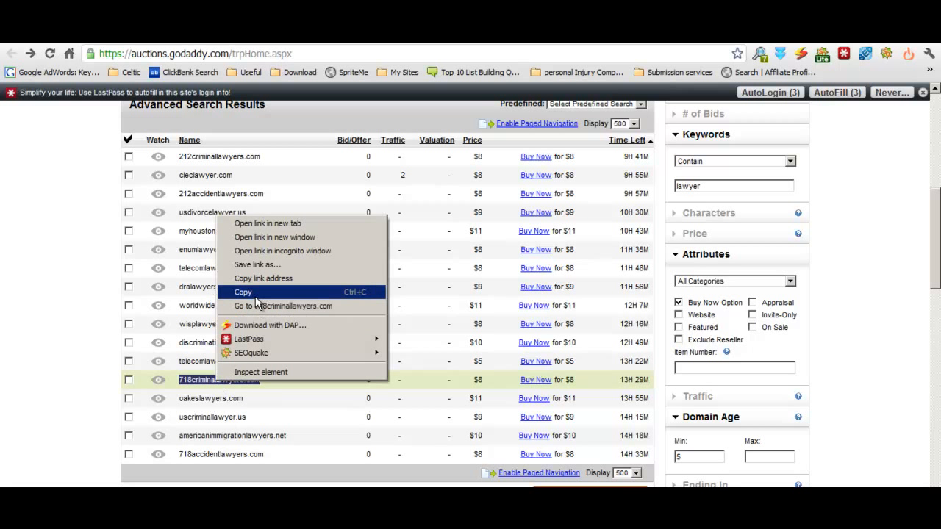
{"action": "left_click", "coordinate": [257, 296]}
{"action": "left_click", "coordinate": [388, 41]}
{"action": "left_click", "coordinate": [199, 178]}
{"action": "key", "text": "Return"}
{"action": "key", "text": "ctrl+v"}
{"action": "key", "text": "Return"}
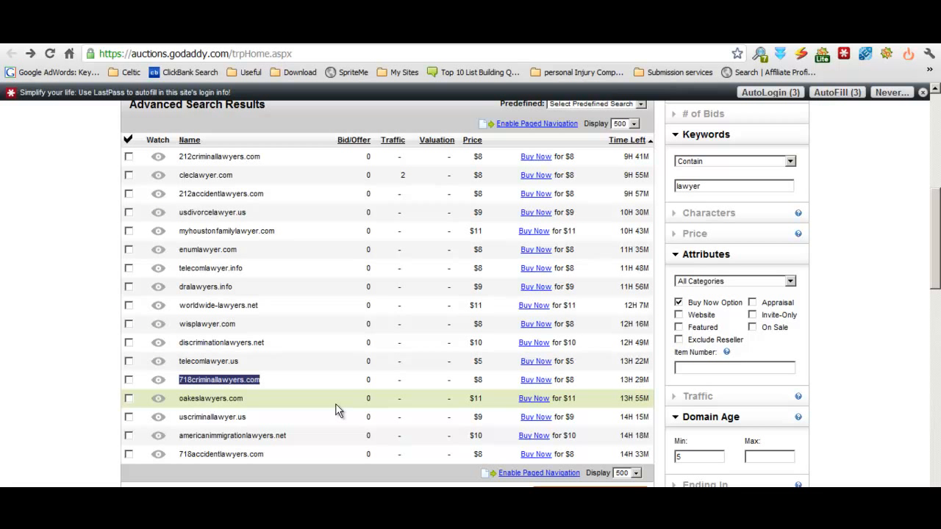
- Copy americanimmigrationlawyers.net from the auction results and add it to the end of the Ahrefs batch list
{"action": "left_click_drag", "start_coordinate": [307, 435], "coordinate": [183, 432]}
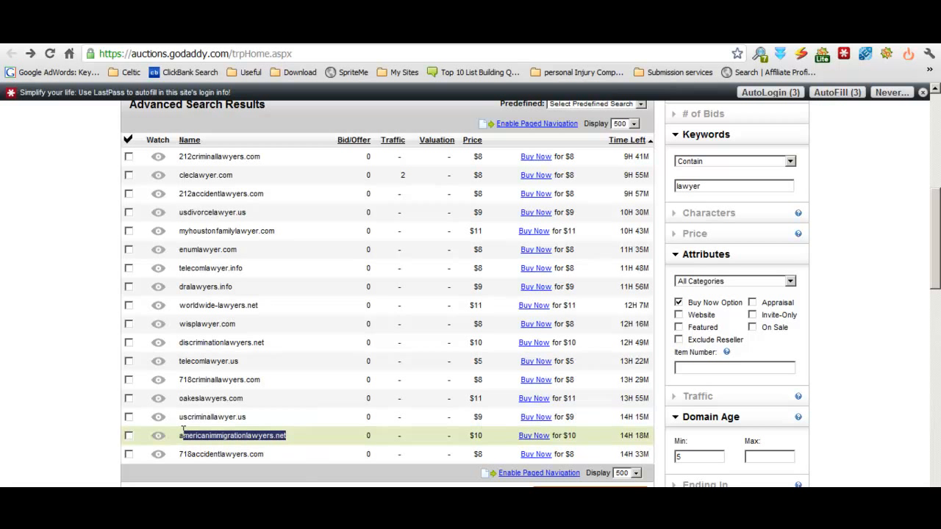
{"action": "right_click", "coordinate": [236, 436]}
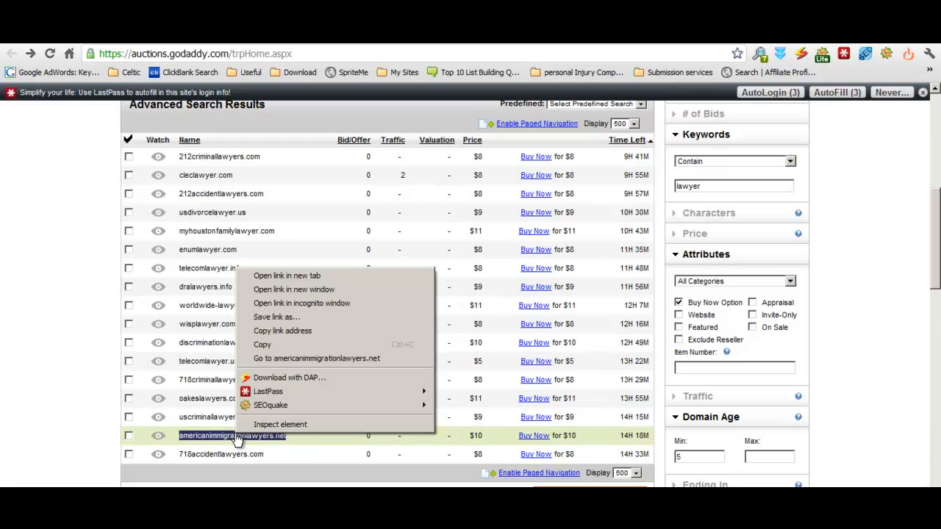
{"action": "left_click", "coordinate": [324, 344]}
{"action": "key", "text": "ctrl+Tab"}
{"action": "key", "text": "ctrl+v"}
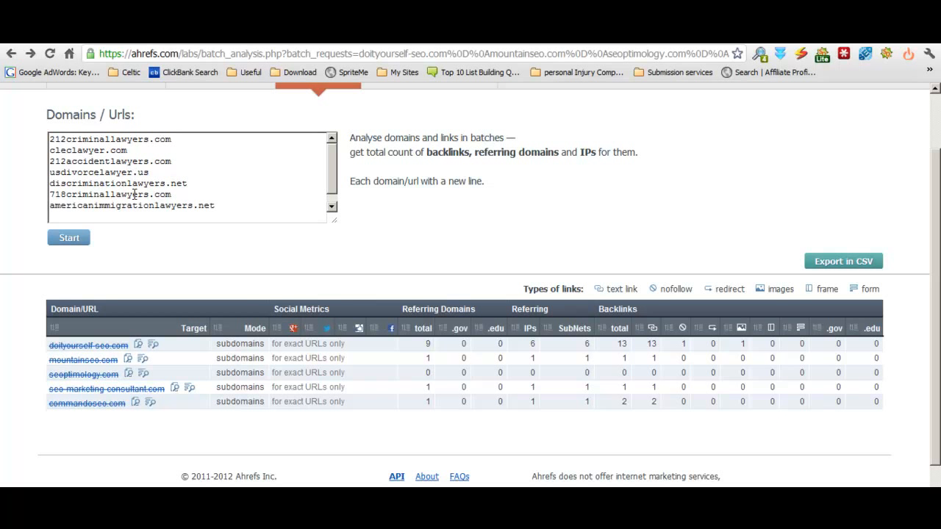
- Run the Ahrefs batch analysis on the lawyer domains and review their referring domains and backlinks
{"action": "left_click", "coordinate": [70, 237]}
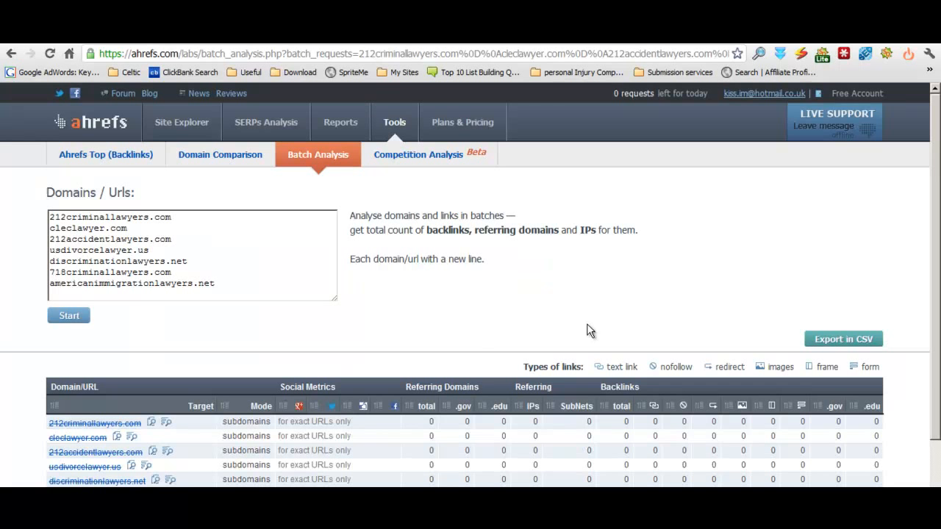
{"action": "scroll", "coordinate": [588, 327], "scroll_direction": "down", "scroll_amount": 2}
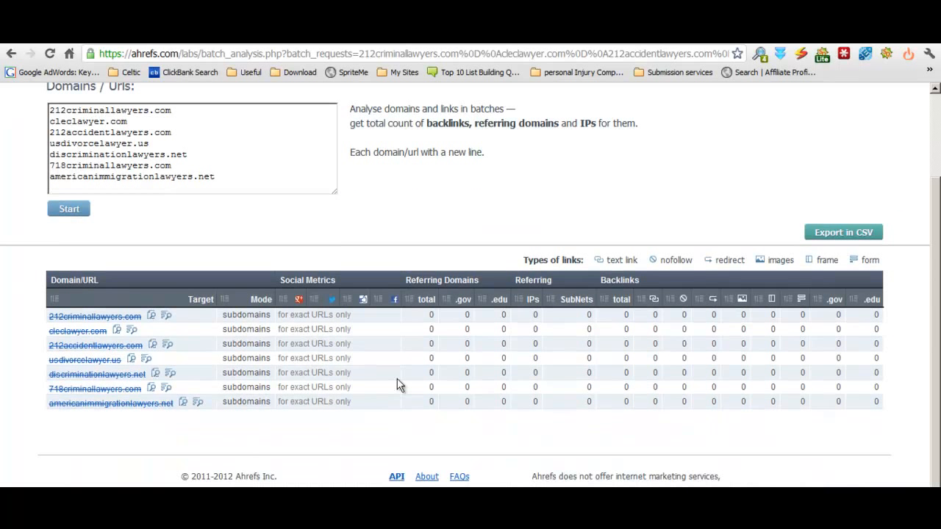
{"action": "scroll", "coordinate": [398, 383], "scroll_direction": "up", "scroll_amount": 3}
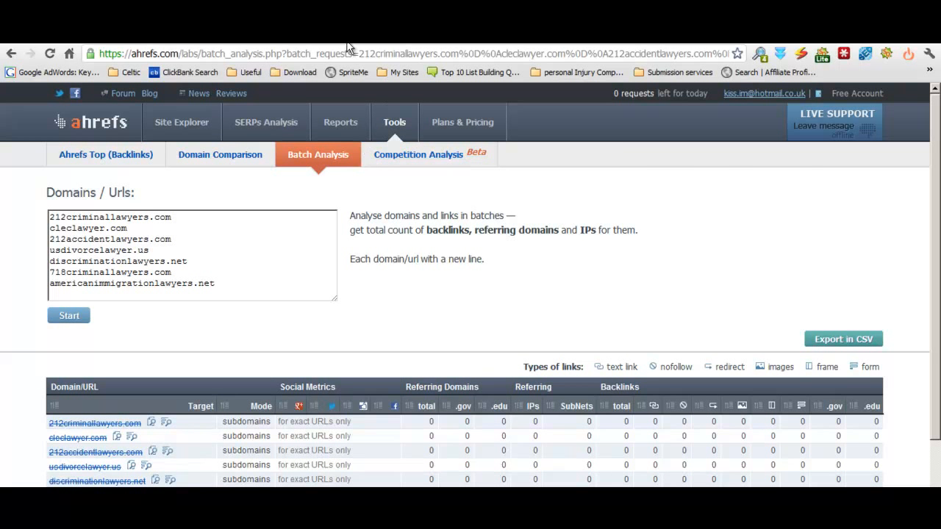
- Open the 212criminallawyers.com website from the Go Daddy auction results and return to the results list
{"action": "key", "text": "ctrl+Tab"}
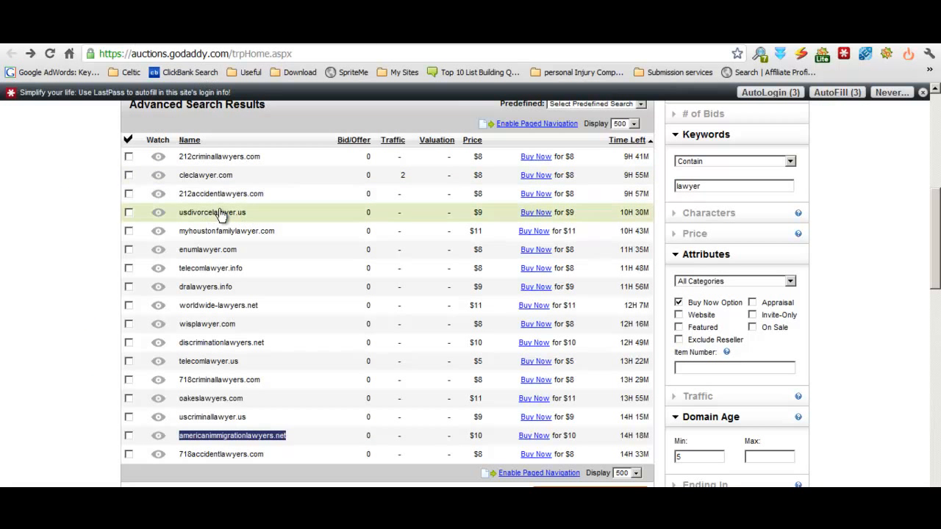
{"action": "left_click_drag", "start_coordinate": [270, 157], "coordinate": [179, 154]}
{"action": "right_click", "coordinate": [186, 155]}
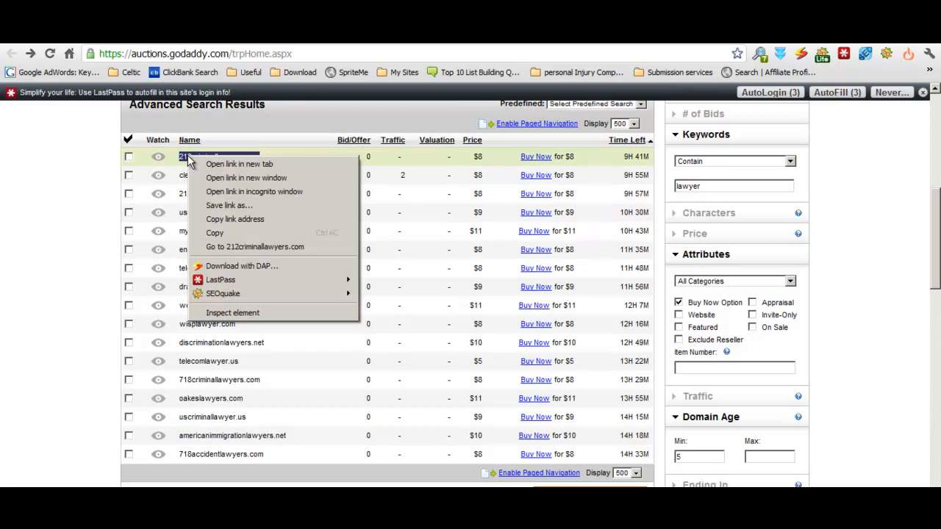
{"action": "left_click", "coordinate": [230, 246]}
{"action": "key", "text": "alt+Left"}
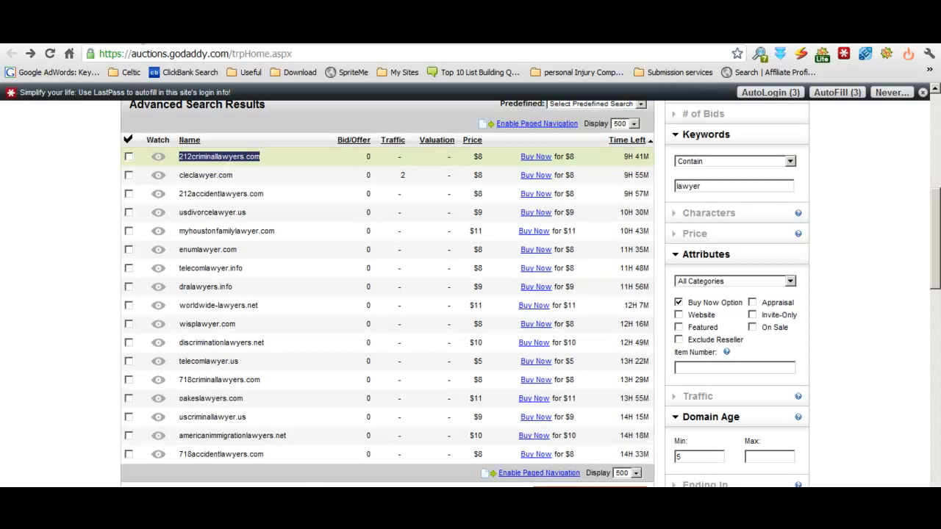
- Open the cleclawyer.com website from the auction results and return to the results list
{"action": "left_click", "coordinate": [237, 180]}
{"action": "left_click_drag", "start_coordinate": [237, 181], "coordinate": [190, 175]}
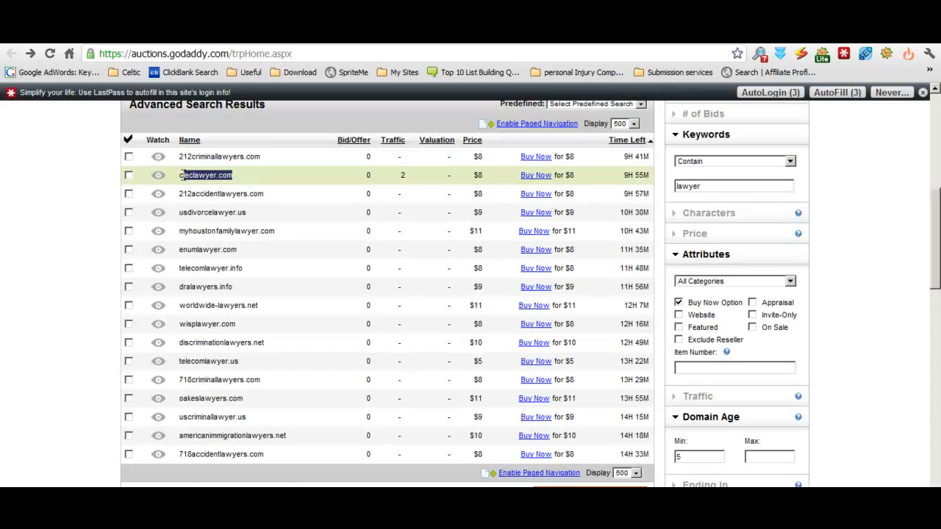
{"action": "right_click", "coordinate": [184, 175]}
{"action": "left_click", "coordinate": [238, 267]}
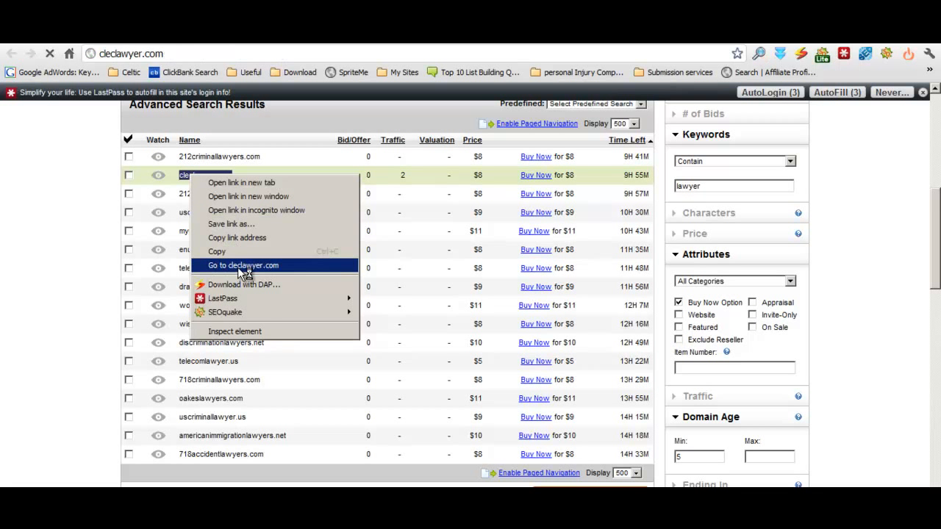
{"action": "key", "text": "alt+Left"}
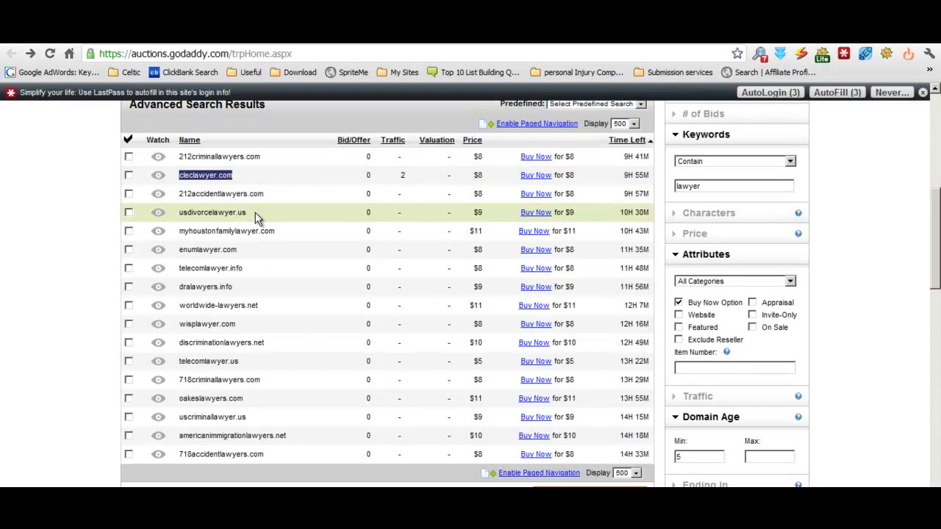
- Open the 212accidentlawyers.com website from its name in the auction results
{"action": "left_click_drag", "start_coordinate": [267, 196], "coordinate": [186, 194]}
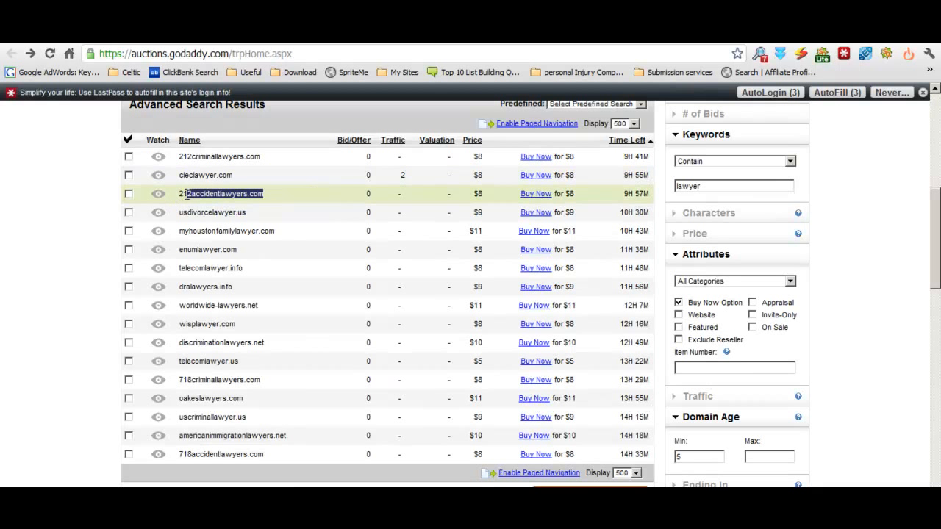
{"action": "right_click", "coordinate": [186, 196]}
{"action": "left_click", "coordinate": [228, 283]}
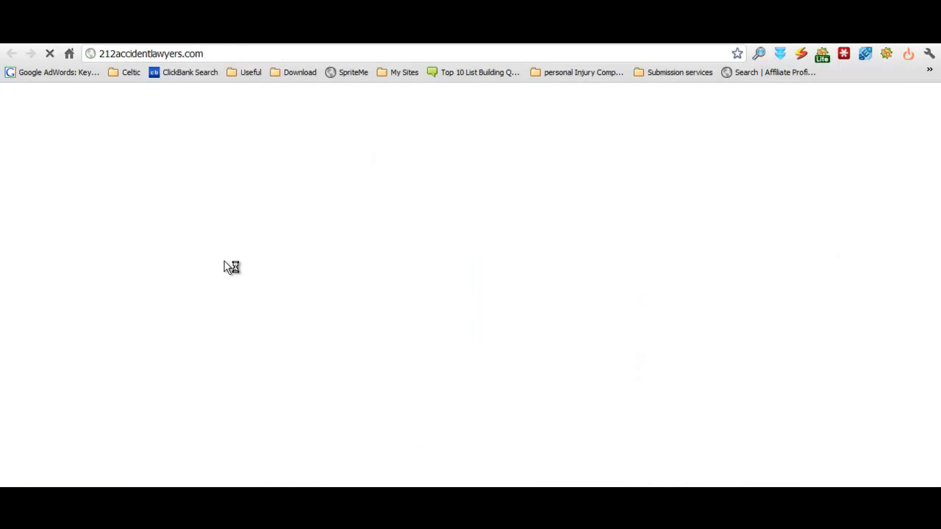
- From the auction results list, open the usdivorcelawyer.us and myhoustonfamilylawyer.com websites, returning to the list after each one
{"action": "key", "text": "alt+Left"}
{"action": "left_click_drag", "start_coordinate": [261, 214], "coordinate": [190, 212]}
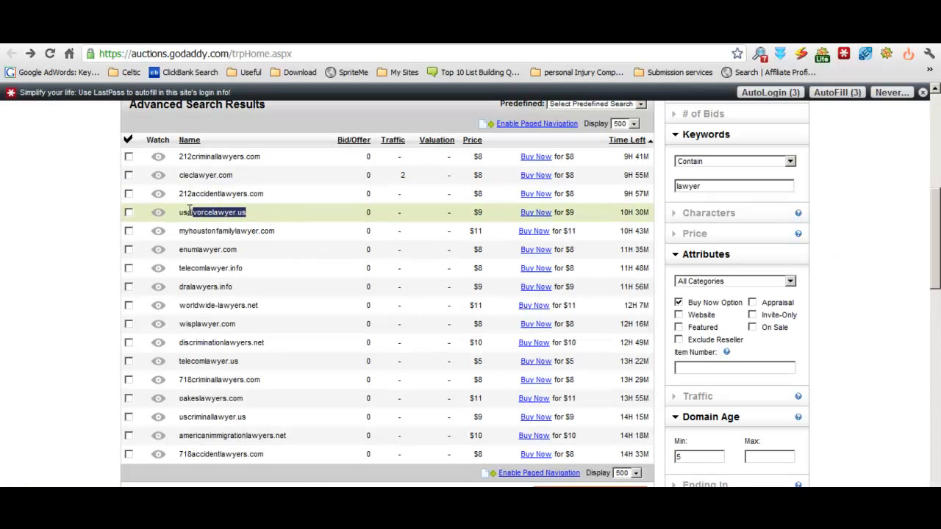
{"action": "right_click", "coordinate": [202, 223]}
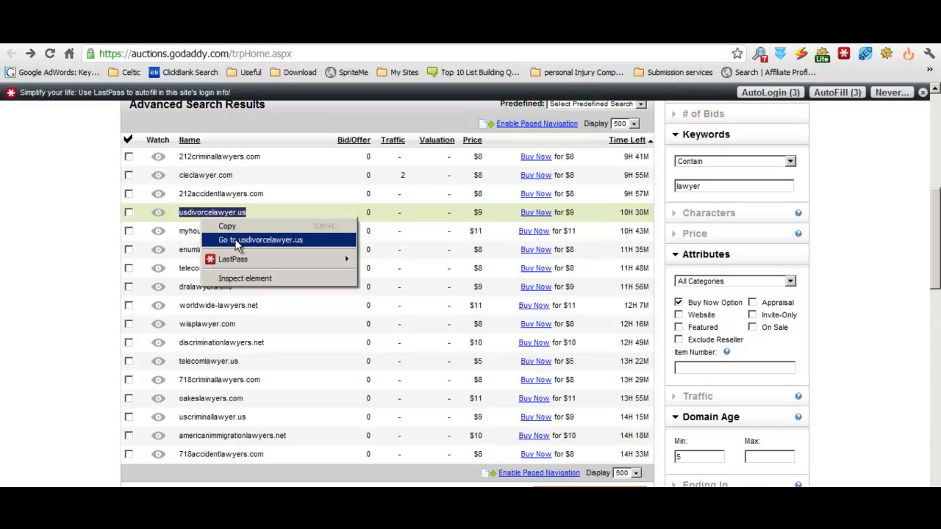
{"action": "left_click", "coordinate": [239, 240]}
{"action": "key", "text": "alt+Left"}
{"action": "left_click_drag", "start_coordinate": [282, 230], "coordinate": [189, 228]}
{"action": "right_click", "coordinate": [184, 227]}
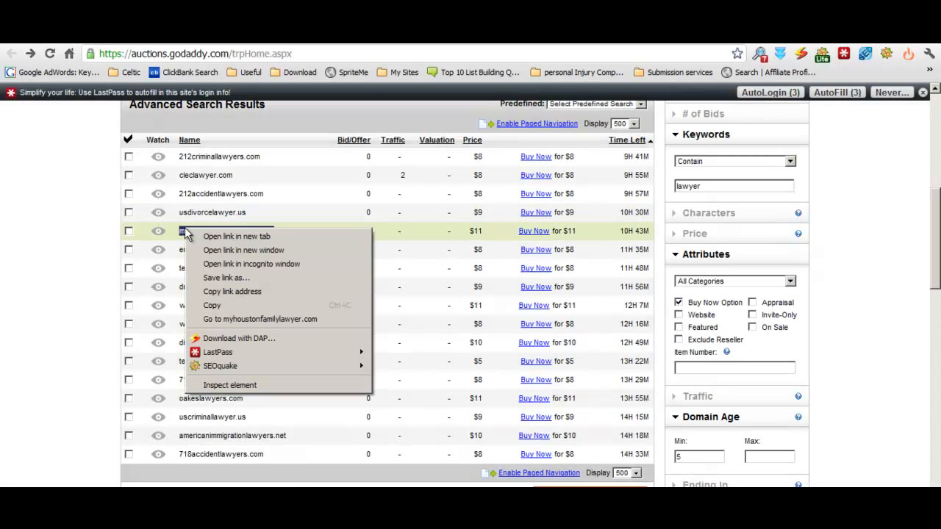
{"action": "left_click", "coordinate": [244, 319]}
{"action": "key", "text": "alt+Left"}
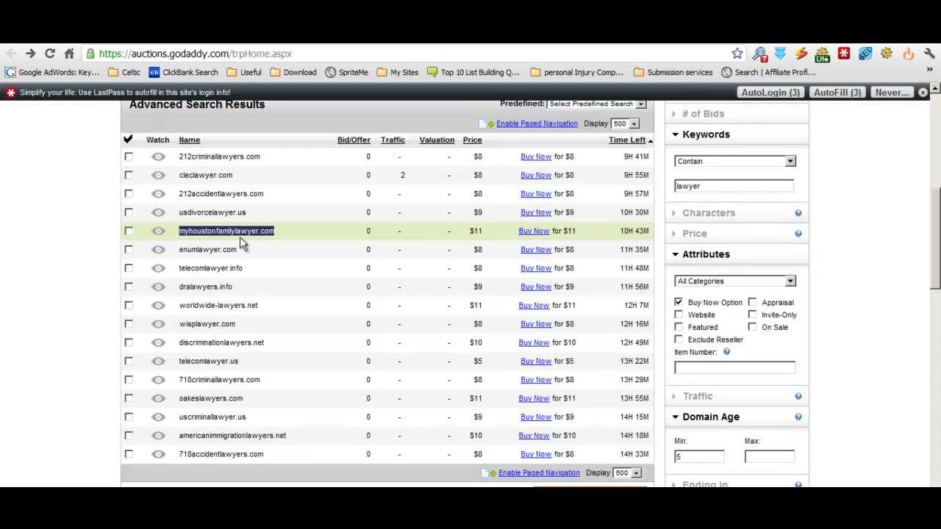
- Open the enumlawyer.com and telecomlawyer.info websites from the auction results, returning to the list after each one
{"action": "left_click_drag", "start_coordinate": [238, 250], "coordinate": [179, 253]}
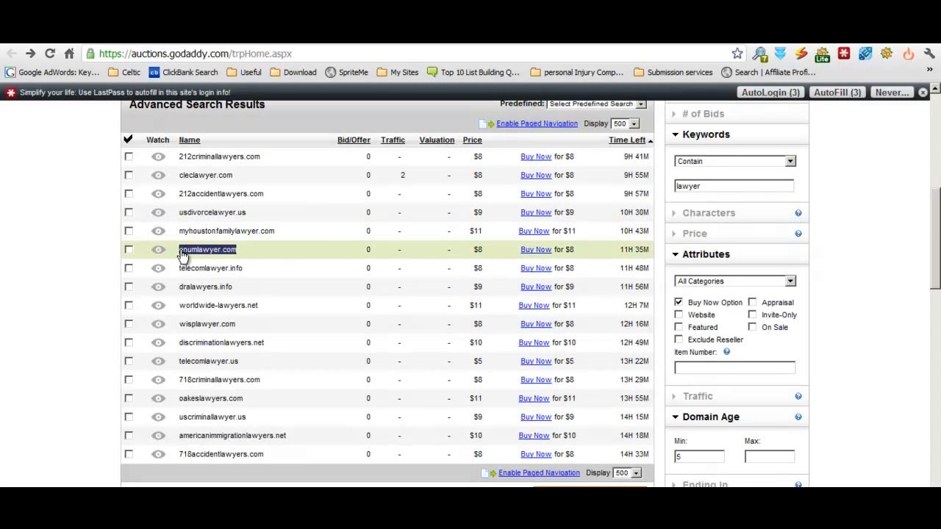
{"action": "right_click", "coordinate": [182, 251]}
{"action": "left_click", "coordinate": [246, 342]}
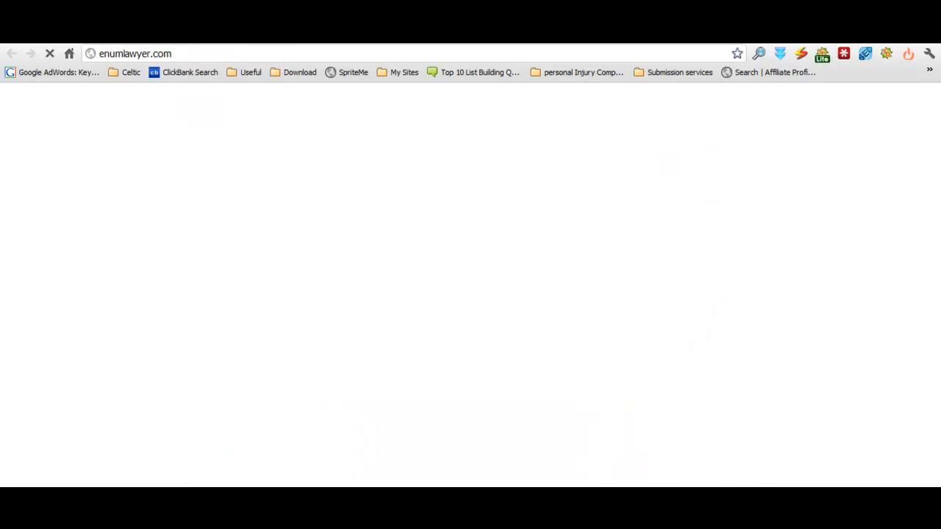
{"action": "key", "text": "alt+Left"}
{"action": "left_click_drag", "start_coordinate": [246, 269], "coordinate": [181, 269]}
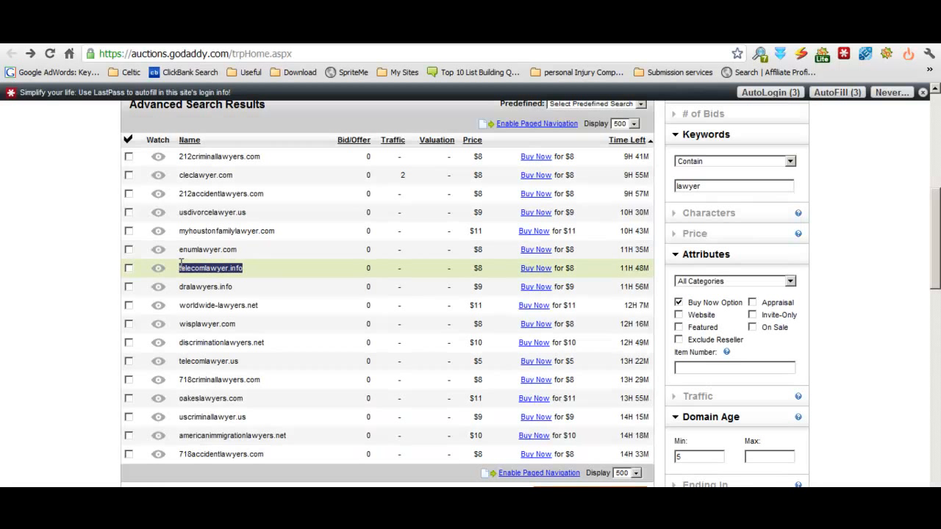
{"action": "right_click", "coordinate": [184, 270]}
{"action": "left_click", "coordinate": [254, 356]}
{"action": "key", "text": "alt+Left"}
- Open the dralawyers.info and worldwide-lawyers.net websites from the auction results, returning to the list after each one
{"action": "left_click_drag", "start_coordinate": [241, 286], "coordinate": [191, 288]}
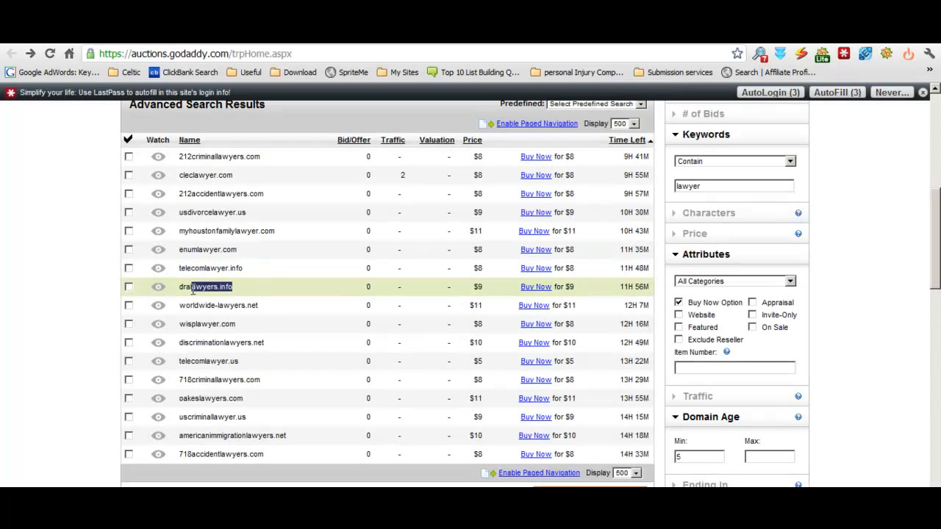
{"action": "right_click", "coordinate": [185, 291]}
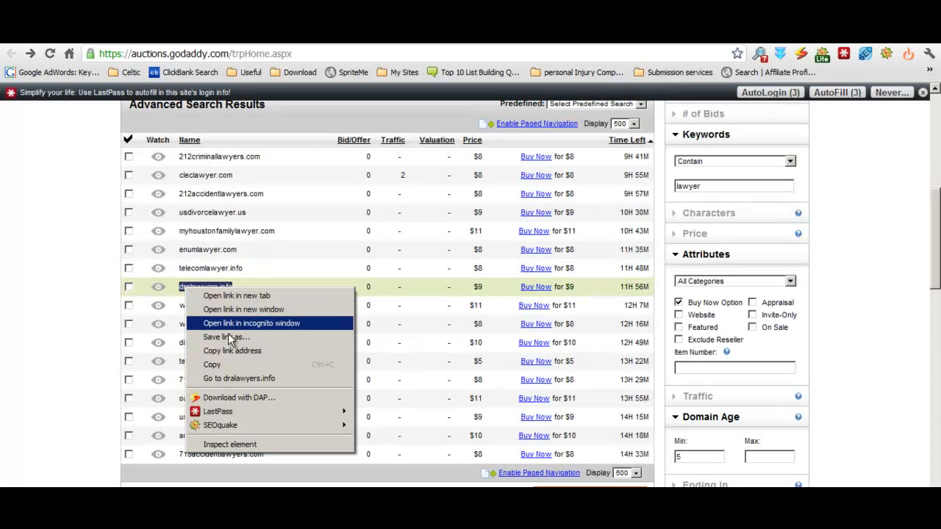
{"action": "left_click", "coordinate": [249, 380]}
{"action": "key", "text": "alt+Left"}
{"action": "left_click_drag", "start_coordinate": [319, 307], "coordinate": [177, 307]}
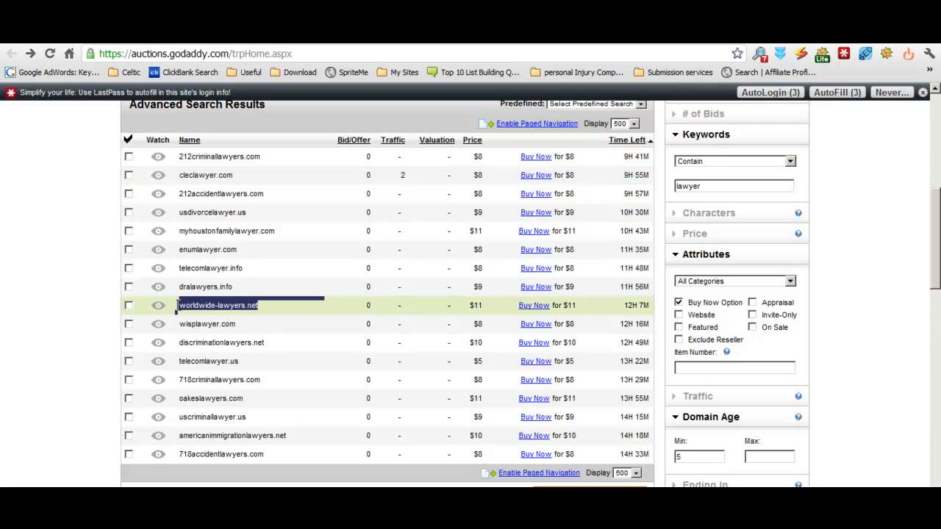
{"action": "right_click", "coordinate": [183, 309]}
{"action": "left_click", "coordinate": [253, 395]}
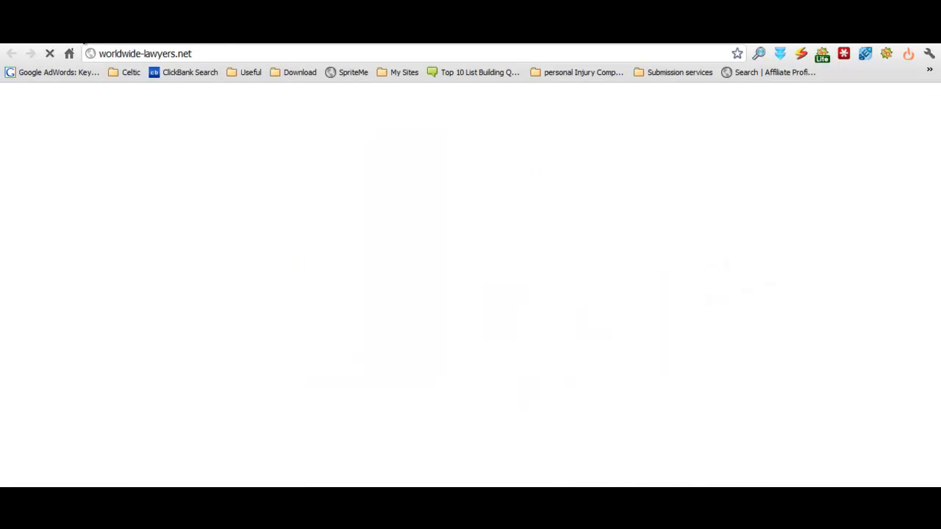
{"action": "key", "text": "alt+Left"}
- Open the wisplawyer.com and discriminationlawyers.net websites from the auction results, returning to the list after each one
{"action": "left_click_drag", "start_coordinate": [254, 329], "coordinate": [182, 329]}
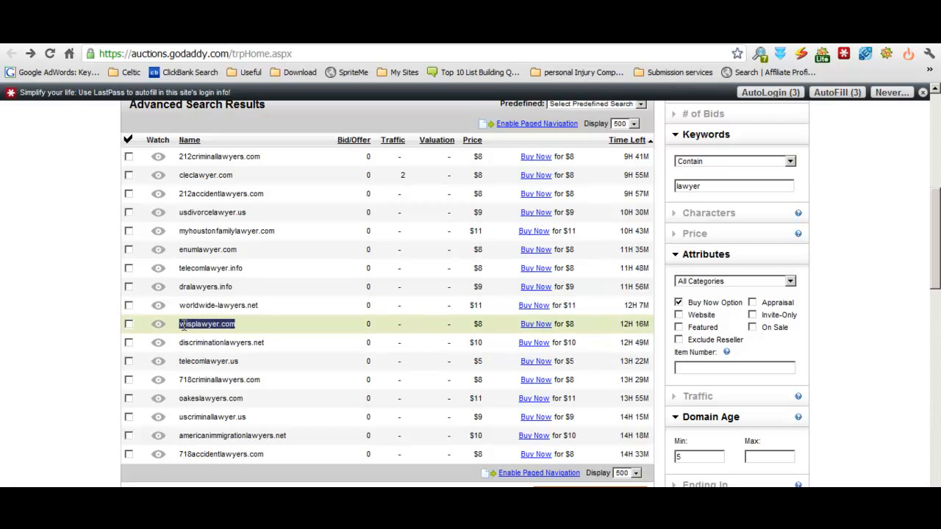
{"action": "right_click", "coordinate": [184, 328]}
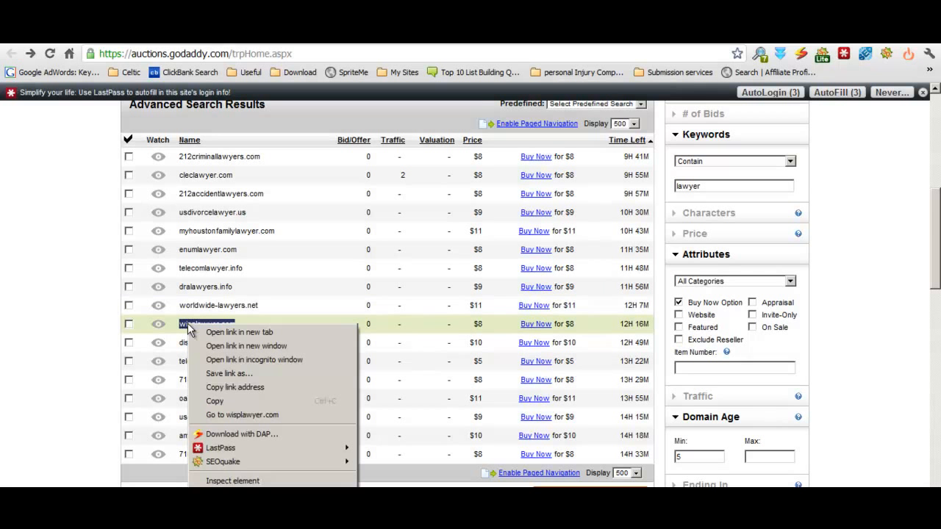
{"action": "left_click", "coordinate": [228, 415]}
{"action": "key", "text": "alt+Left"}
{"action": "left_click_drag", "start_coordinate": [266, 346], "coordinate": [186, 348]}
{"action": "right_click", "coordinate": [183, 344]}
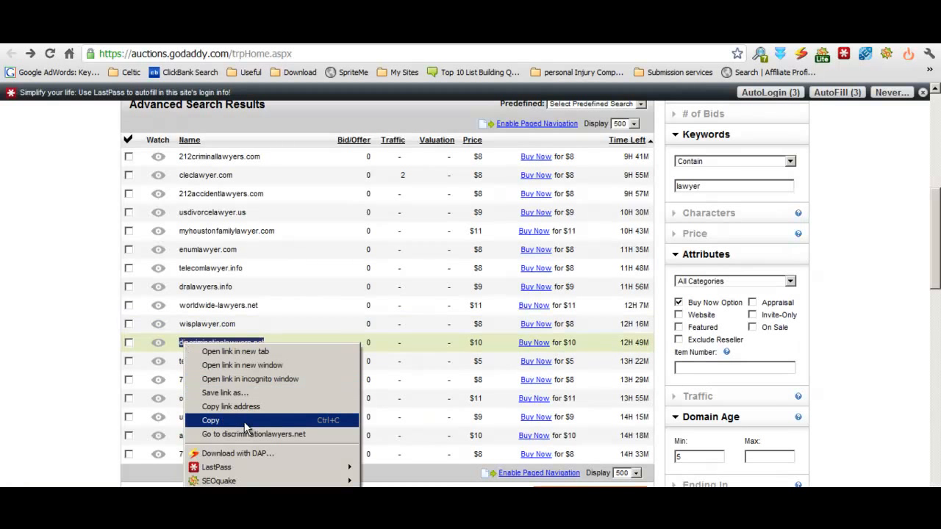
{"action": "left_click", "coordinate": [248, 437]}
{"action": "key", "text": "alt+Left"}
- Open the telecomlawyer.us and 718criminallawyers.com websites from the auction results, returning to the list after each one
{"action": "left_click_drag", "start_coordinate": [254, 363], "coordinate": [181, 364]}
{"action": "right_click", "coordinate": [183, 364]}
{"action": "left_click", "coordinate": [250, 453]}
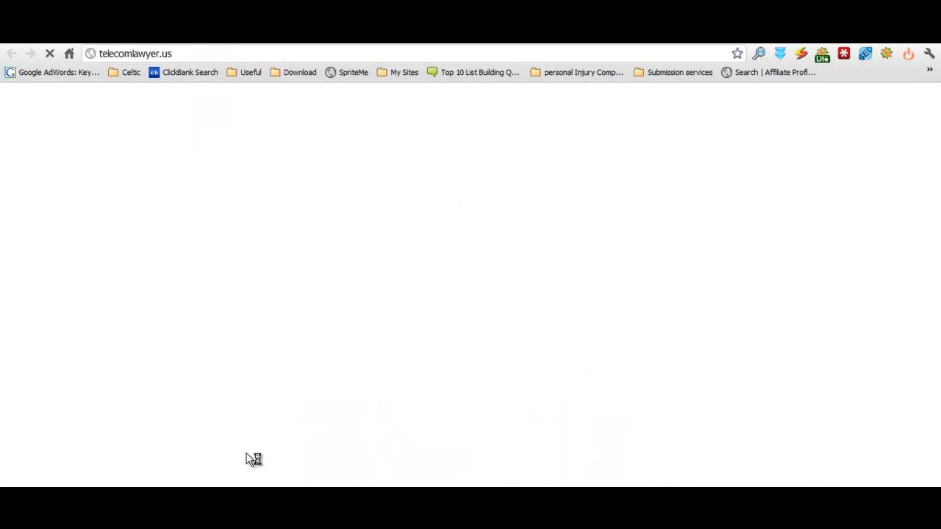
{"action": "key", "text": "alt+Left"}
{"action": "left_click_drag", "start_coordinate": [263, 380], "coordinate": [181, 377]}
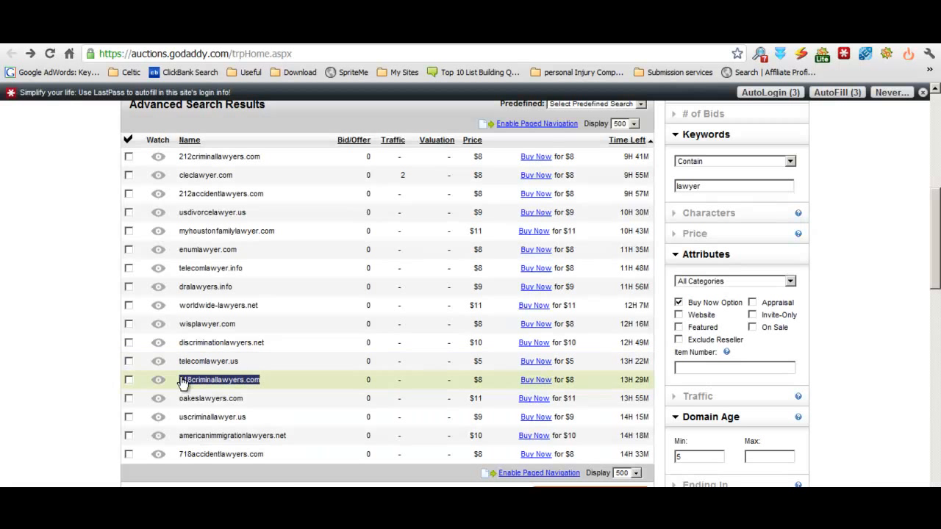
{"action": "right_click", "coordinate": [182, 384]}
{"action": "left_click", "coordinate": [250, 303]}
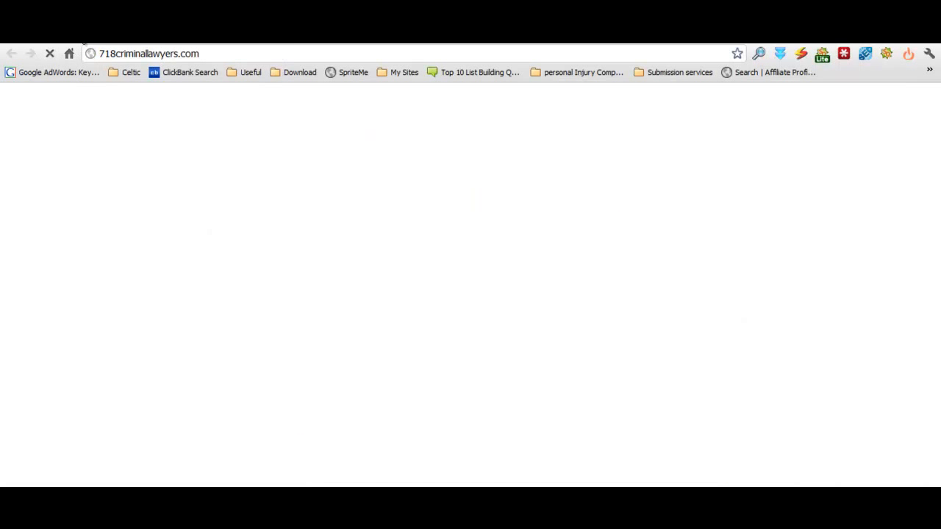
{"action": "key", "text": "alt+Left"}
- Open the oakeslawyers.com and uscriminallawyer.us websites from the auction results, returning to the list after each one
{"action": "left_click_drag", "start_coordinate": [261, 397], "coordinate": [198, 398]}
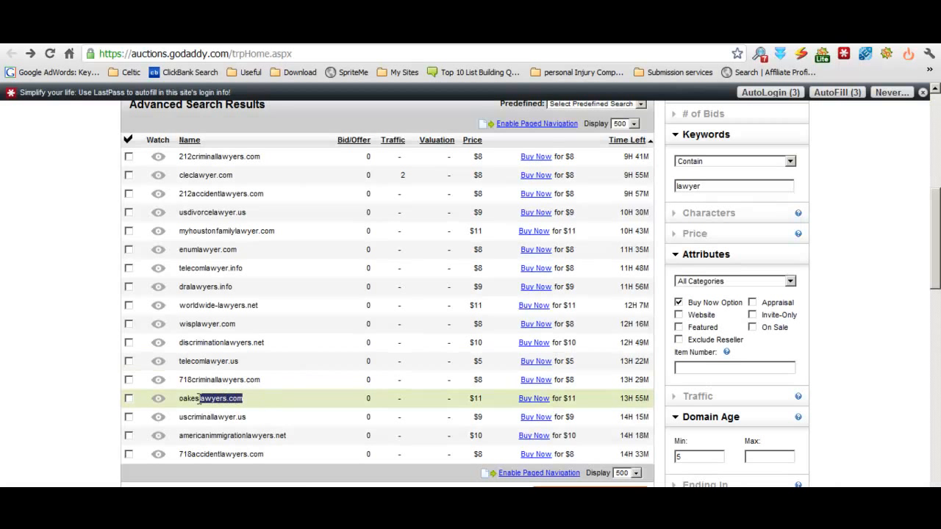
{"action": "right_click", "coordinate": [181, 403]}
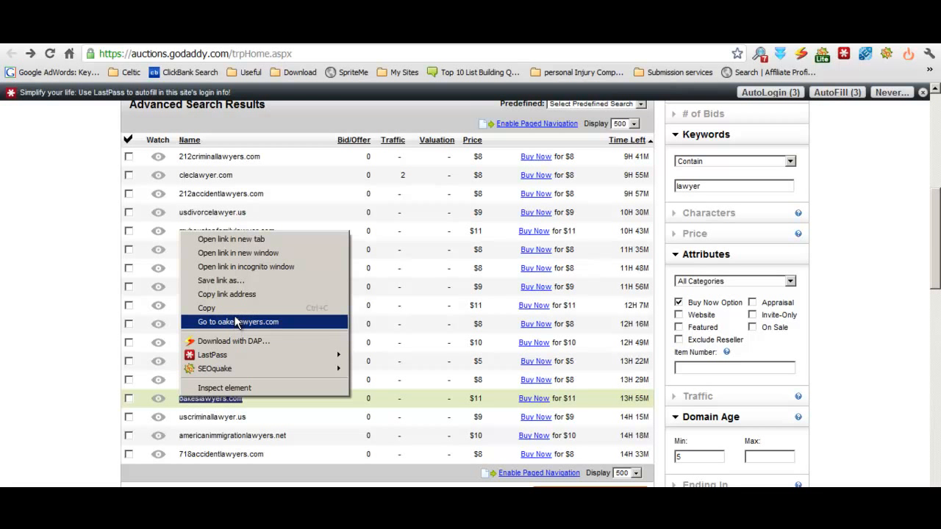
{"action": "left_click", "coordinate": [242, 322]}
{"action": "key", "text": "alt+Left"}
{"action": "left_click_drag", "start_coordinate": [259, 417], "coordinate": [183, 418]}
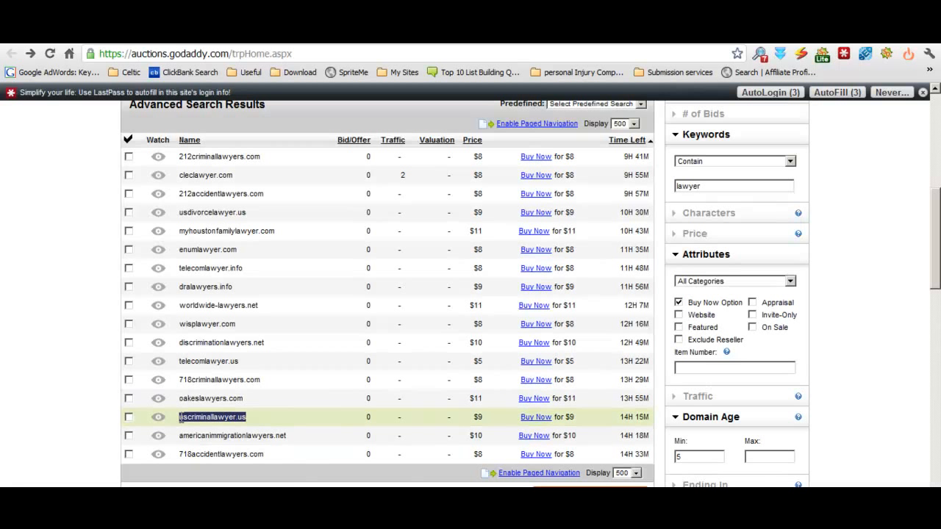
{"action": "right_click", "coordinate": [182, 418]}
{"action": "left_click", "coordinate": [252, 342]}
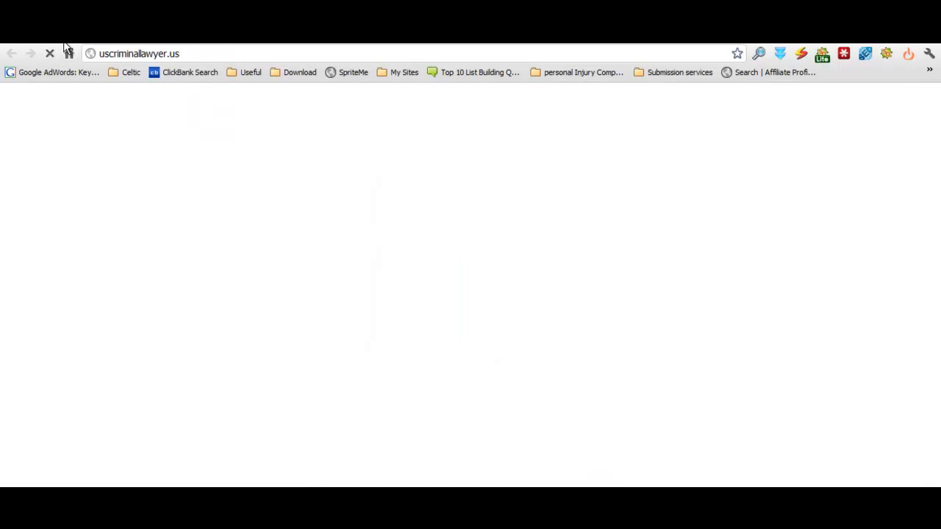
{"action": "key", "text": "alt+Left"}
- Try to open the americanimmigrationlawyers.net website from the auction results and return to the list
{"action": "left_click_drag", "start_coordinate": [288, 436], "coordinate": [193, 435]}
{"action": "right_click", "coordinate": [192, 434]}
{"action": "left_click", "coordinate": [243, 361]}
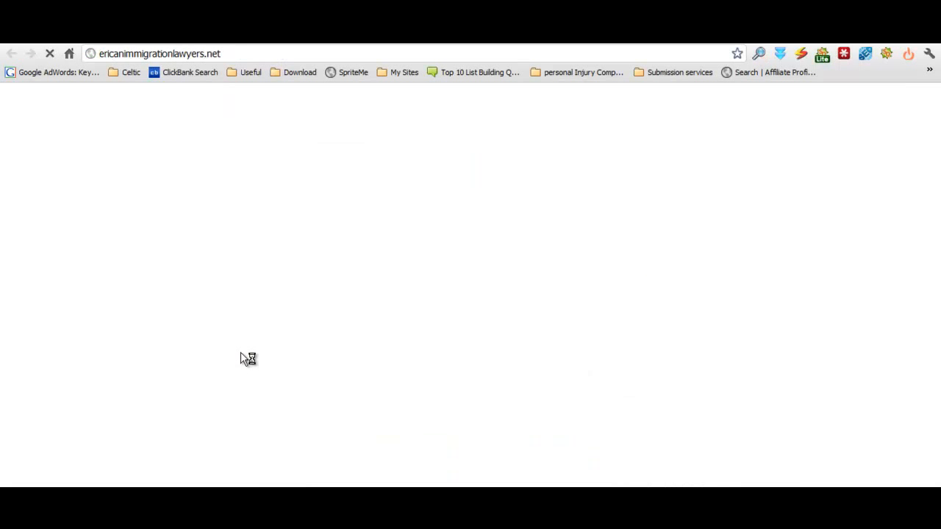
{"action": "key", "text": "alt+Left"}
- Open the 718accidentlawyers.com website from the auction results, check its domain age in SEOquake and return to the list
{"action": "left_click_drag", "start_coordinate": [272, 453], "coordinate": [181, 461]}
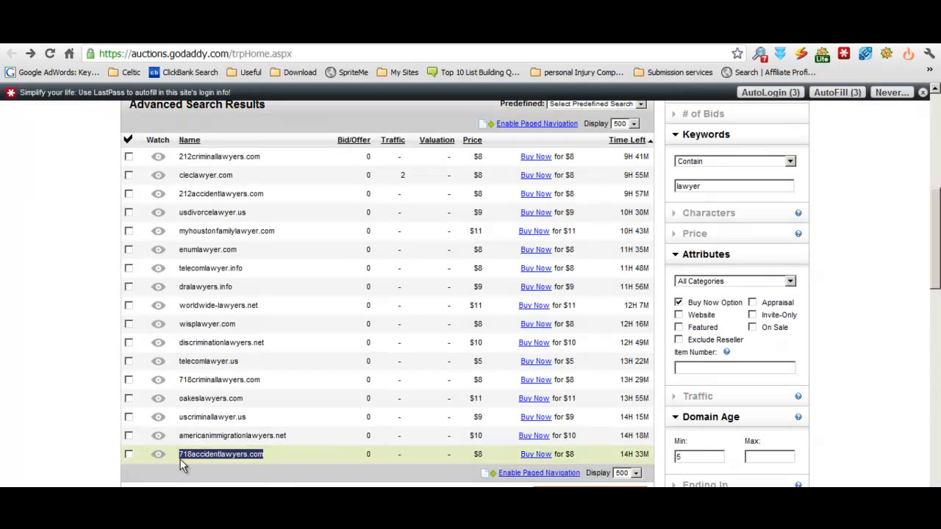
{"action": "right_click", "coordinate": [183, 465]}
{"action": "left_click", "coordinate": [232, 385]}
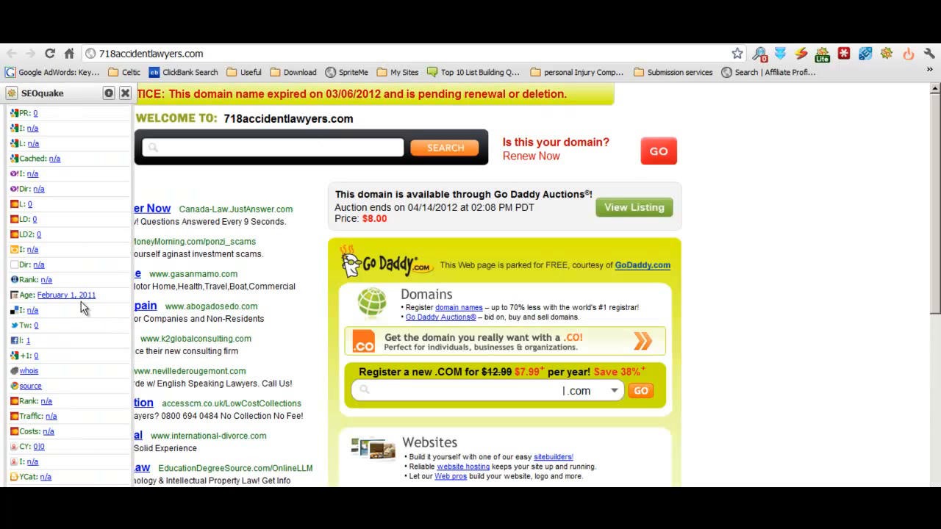
{"action": "left_click", "coordinate": [114, 39]}
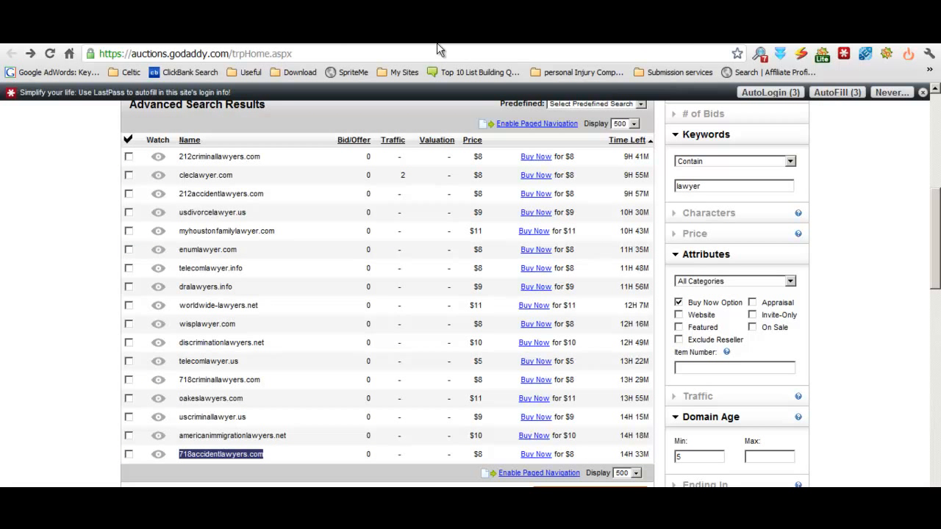
- Check the SEOquake PageRank and age of usdivorcelawyer.us, 212accidentlawyers.com, cleclawyer.com and 212criminallawyers.com on their opened sites
{"action": "left_click", "coordinate": [666, 43]}
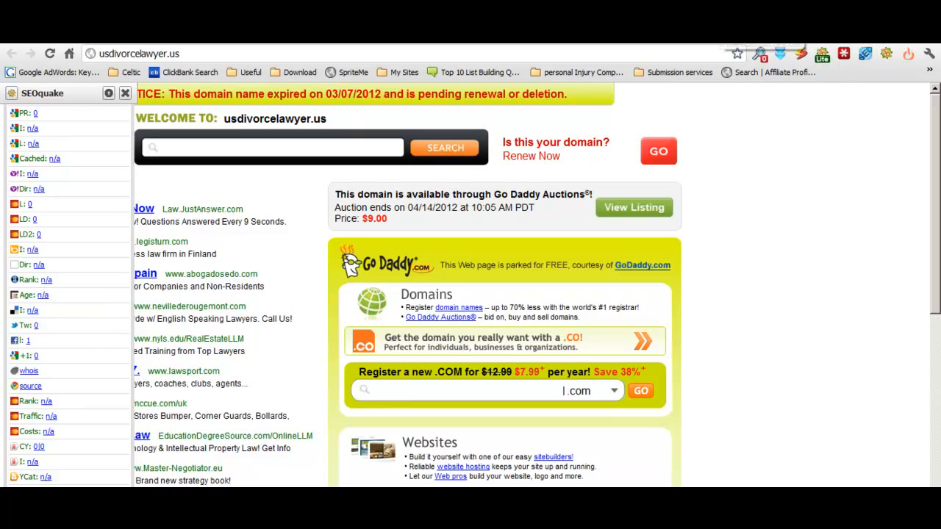
{"action": "left_click", "coordinate": [693, 44]}
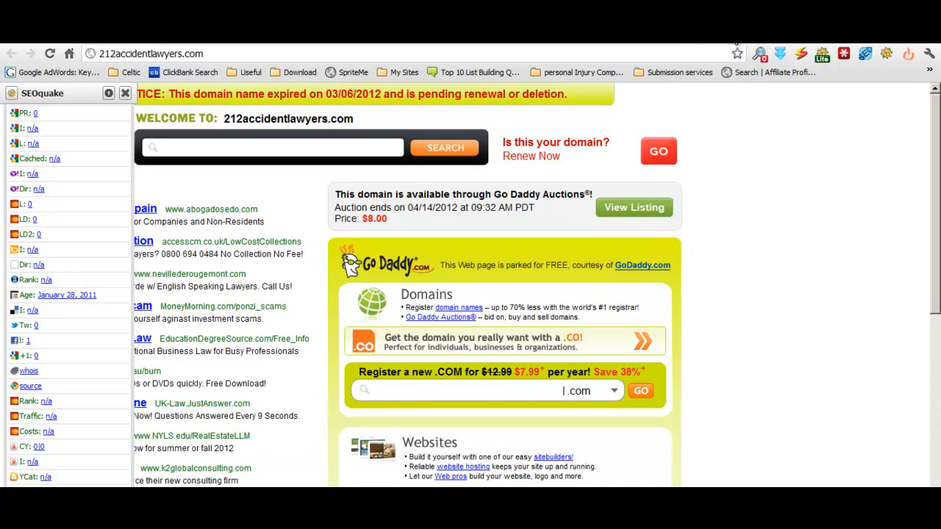
{"action": "left_click", "coordinate": [659, 44]}
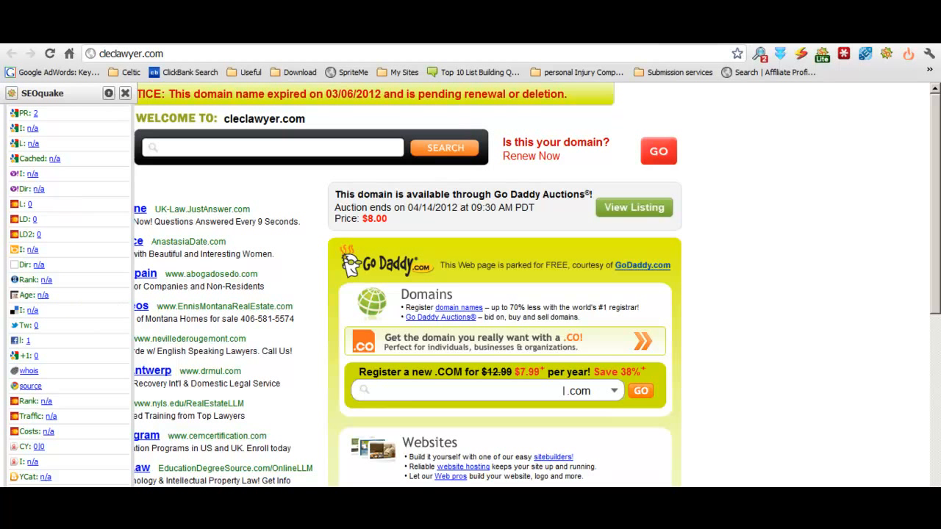
{"action": "left_click", "coordinate": [786, 41]}
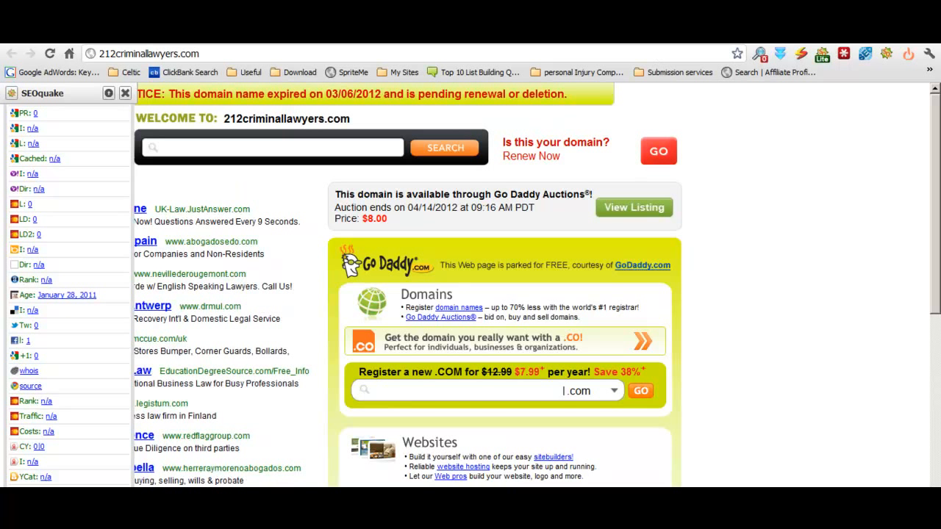
- Go to the opened myhoustonfamilylawyer.com site and reload it to refresh its SEOquake metrics
{"action": "left_click", "coordinate": [710, 38]}
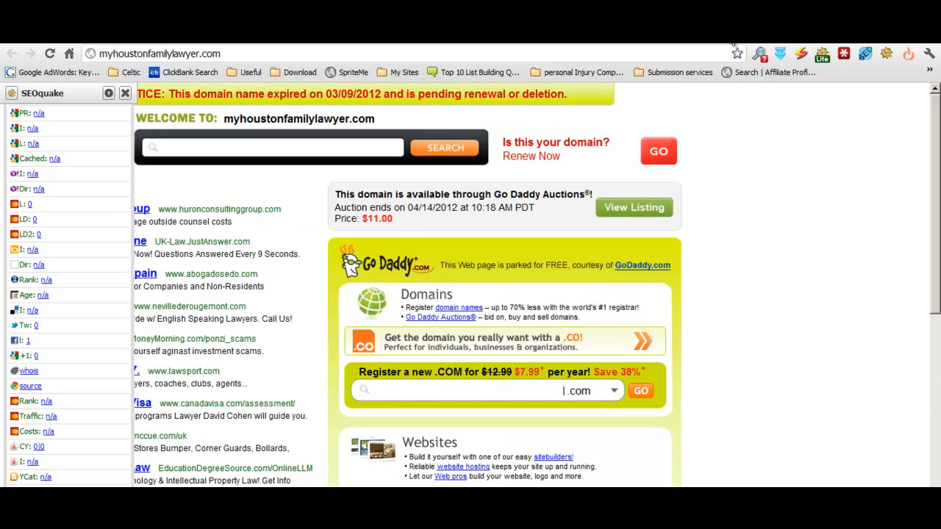
{"action": "right_click", "coordinate": [770, 121]}
{"action": "left_click", "coordinate": [800, 161]}
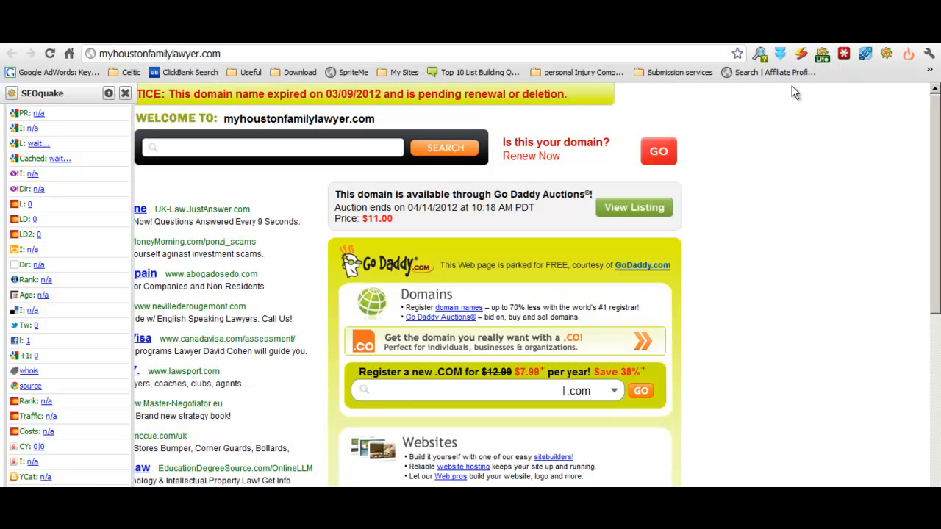
- Close the myhoustonfamilylawyer.com, 212criminallawyers.com, enumlawyer.com and telecomlawyer.info sites one by one, checking the SEOquake metrics of each site shown
{"action": "left_click", "coordinate": [775, 34]}
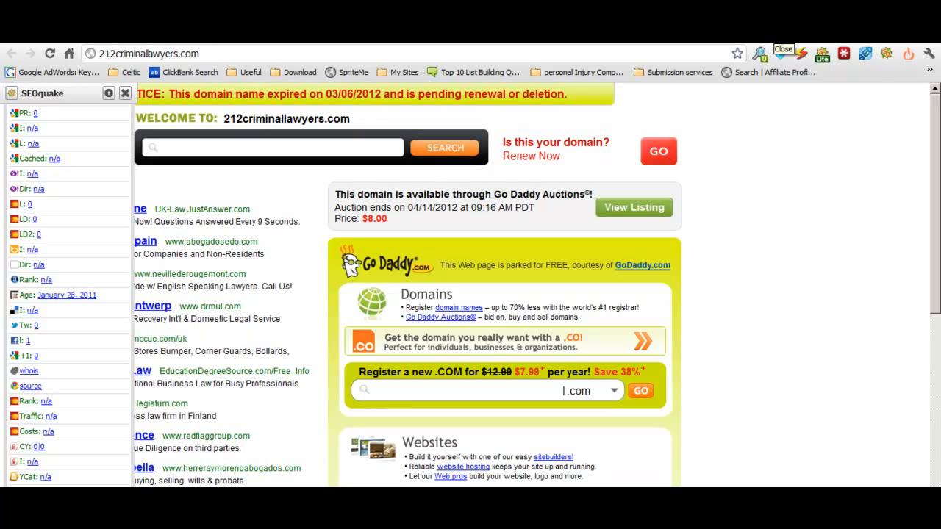
{"action": "left_click", "coordinate": [775, 34]}
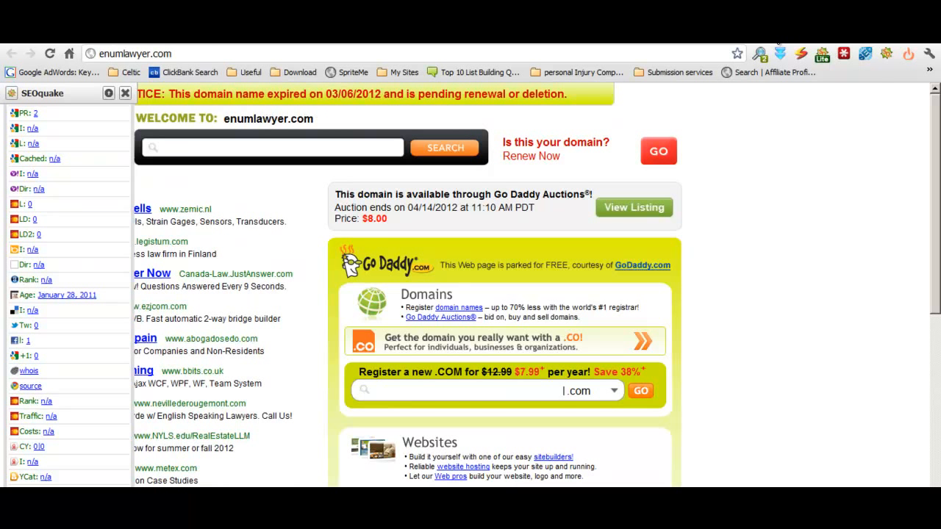
{"action": "left_click", "coordinate": [777, 43]}
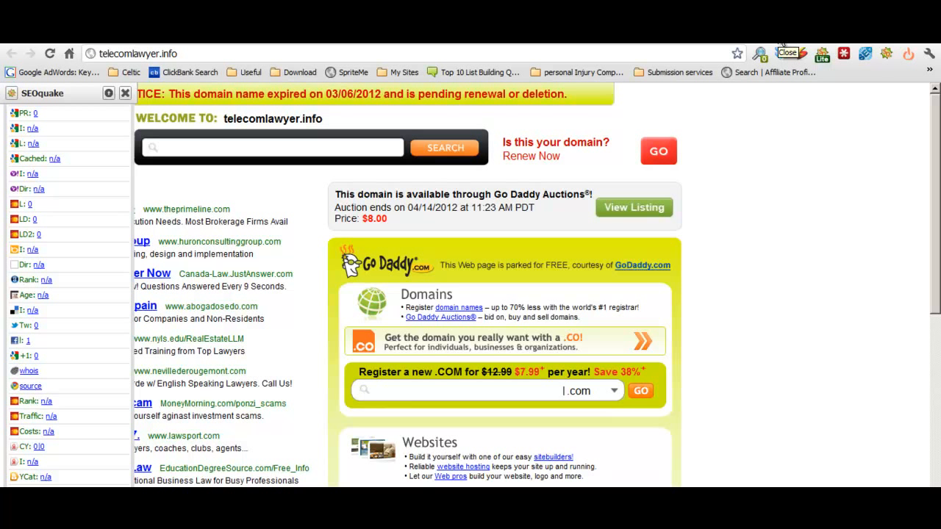
{"action": "left_click", "coordinate": [781, 43]}
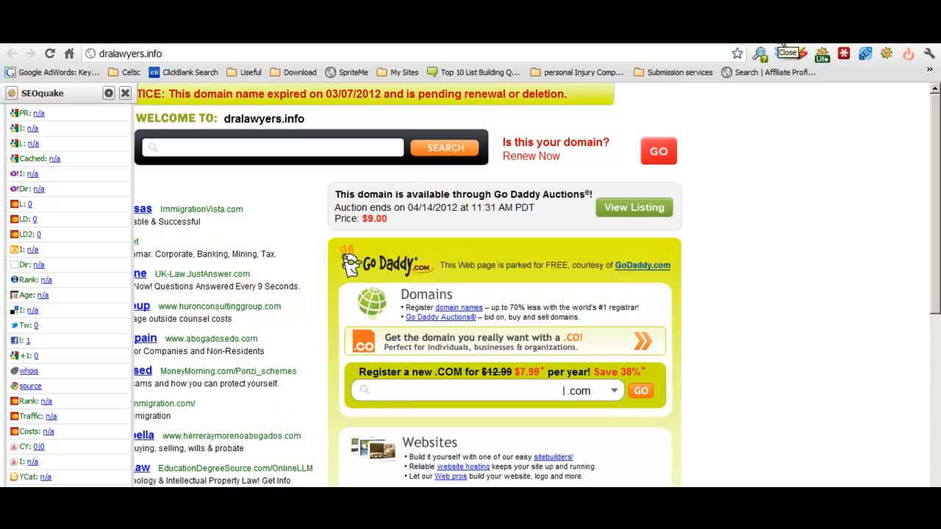
- Close the opened lawyer sites one by one from dralawyers.info through uscriminallawyer.us, checking the SEOquake PageRank and age of each site shown
{"action": "left_click", "coordinate": [781, 42]}
{"action": "left_click", "coordinate": [781, 43]}
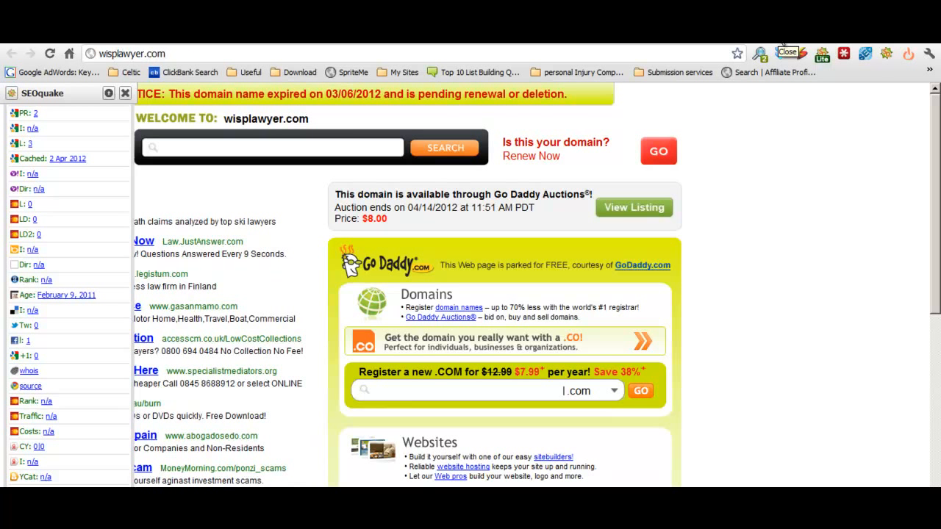
{"action": "left_click", "coordinate": [782, 42]}
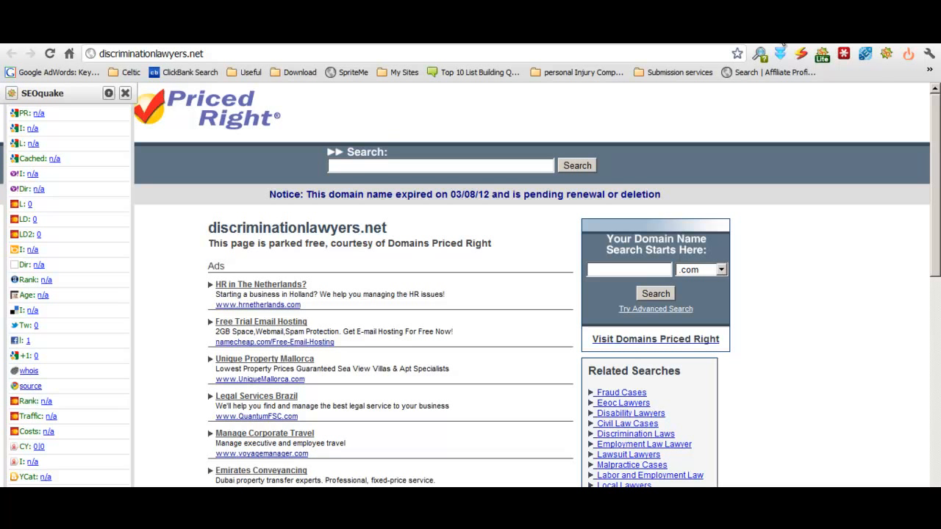
{"action": "left_click", "coordinate": [782, 43]}
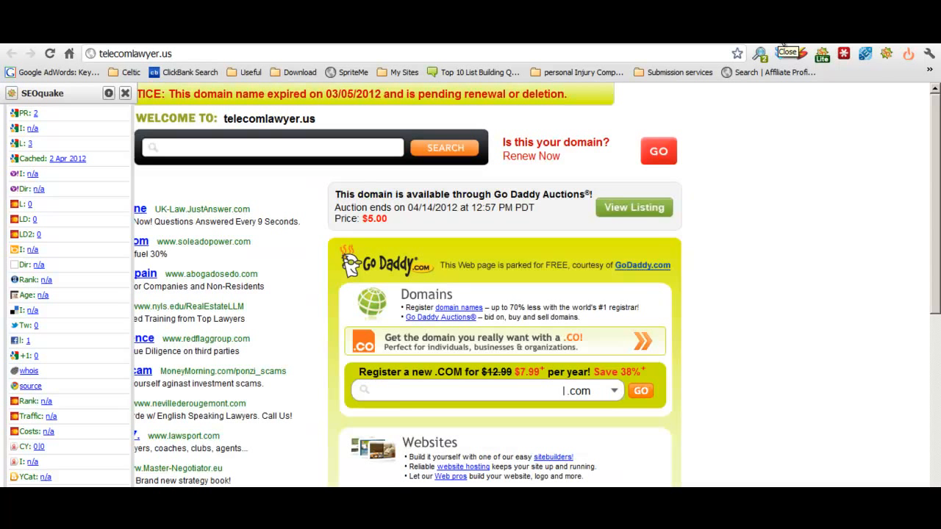
{"action": "left_click", "coordinate": [782, 44]}
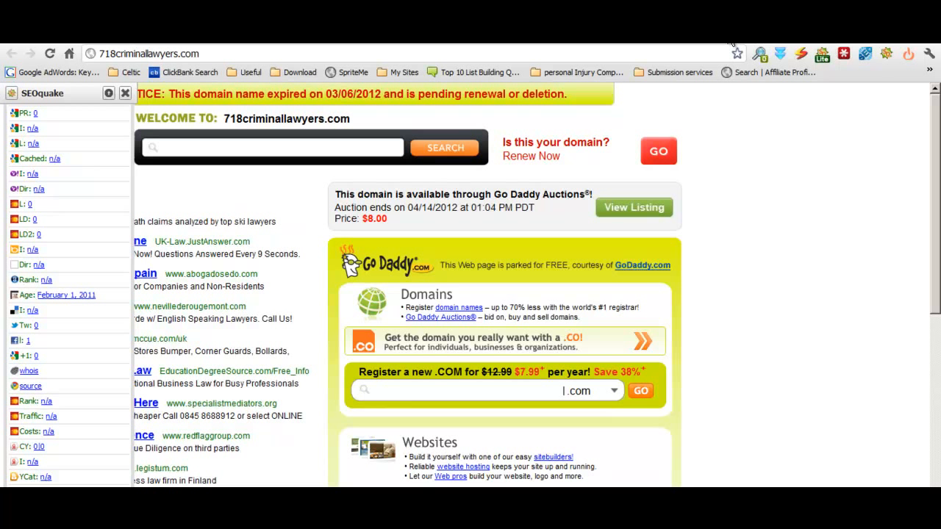
{"action": "left_click", "coordinate": [783, 43]}
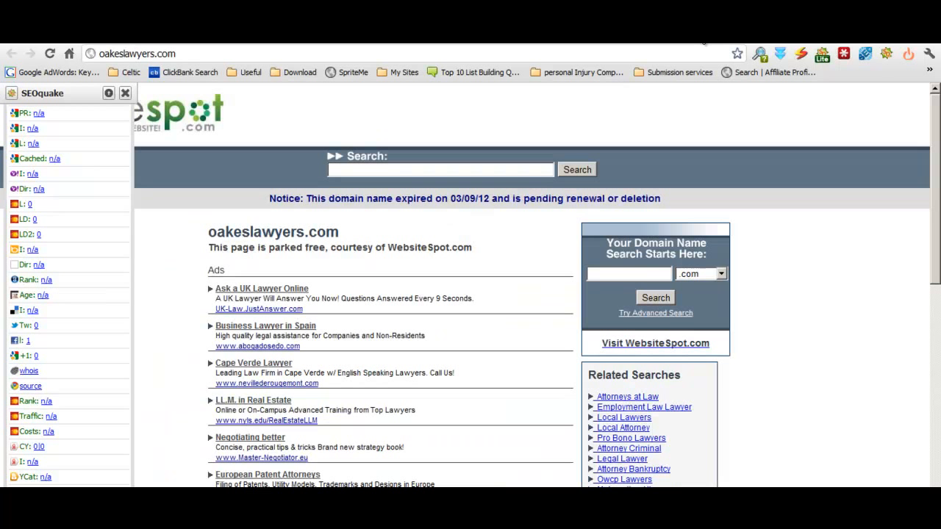
{"action": "left_click", "coordinate": [563, 40]}
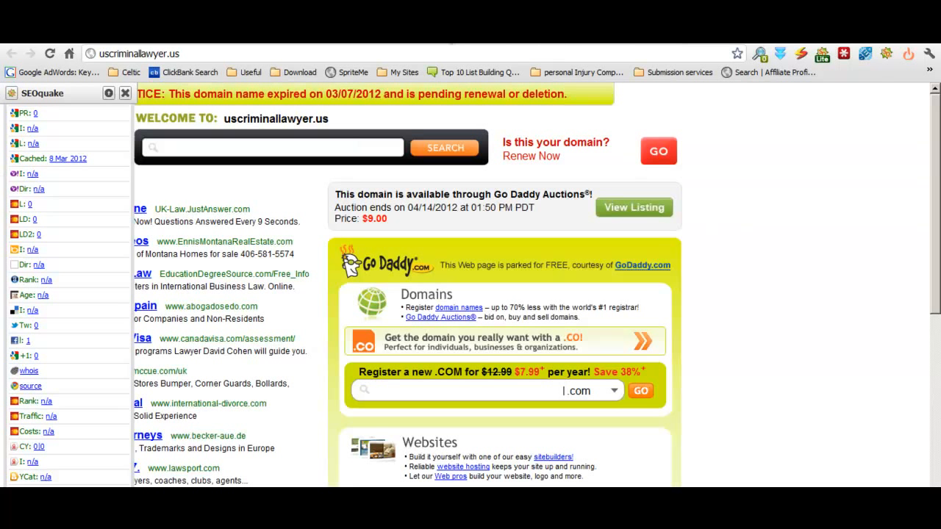
{"action": "left_click", "coordinate": [431, 42]}
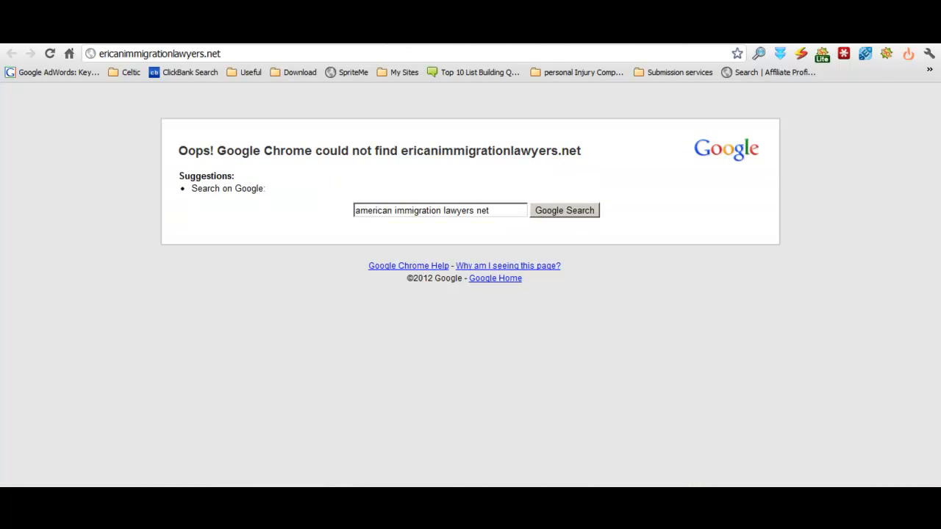
- Retry loading ericanimmigrationlawyers.net and return to the Go Daddy Auctions search results
{"action": "left_click", "coordinate": [345, 57]}
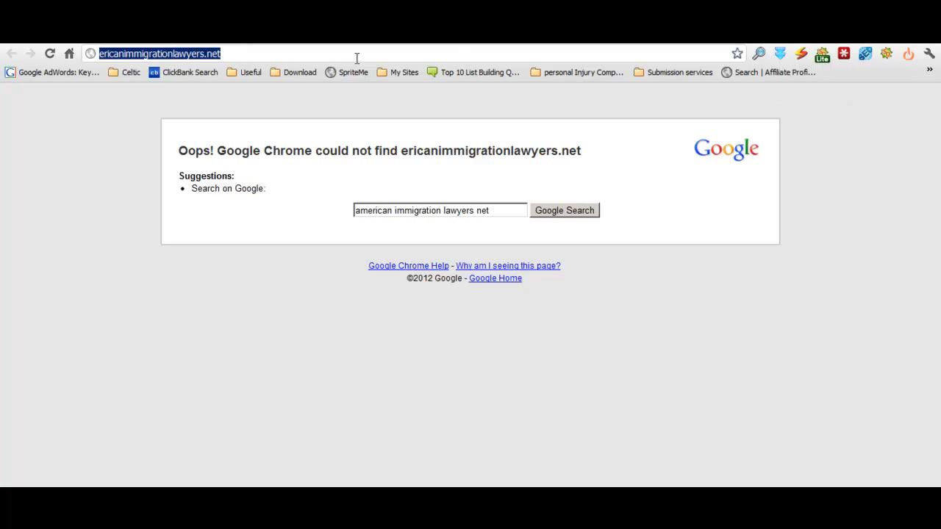
{"action": "key", "text": "Return"}
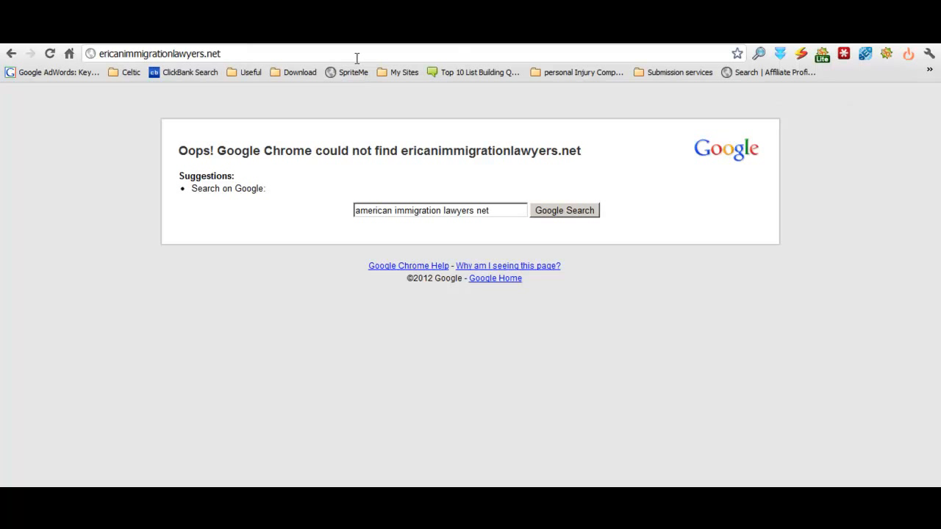
{"action": "left_click", "coordinate": [298, 43]}
- Replace the advanced search keyword with attorney and run the auction search again
{"action": "scroll", "coordinate": [317, 327], "scroll_direction": "up", "scroll_amount": 2}
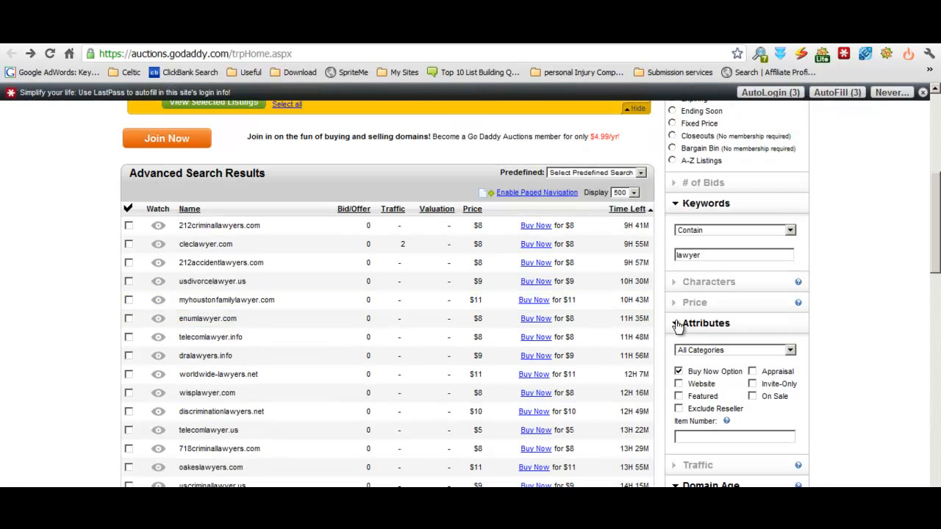
{"action": "left_click_drag", "start_coordinate": [710, 256], "coordinate": [661, 263]}
{"action": "type", "text": "attorney"}
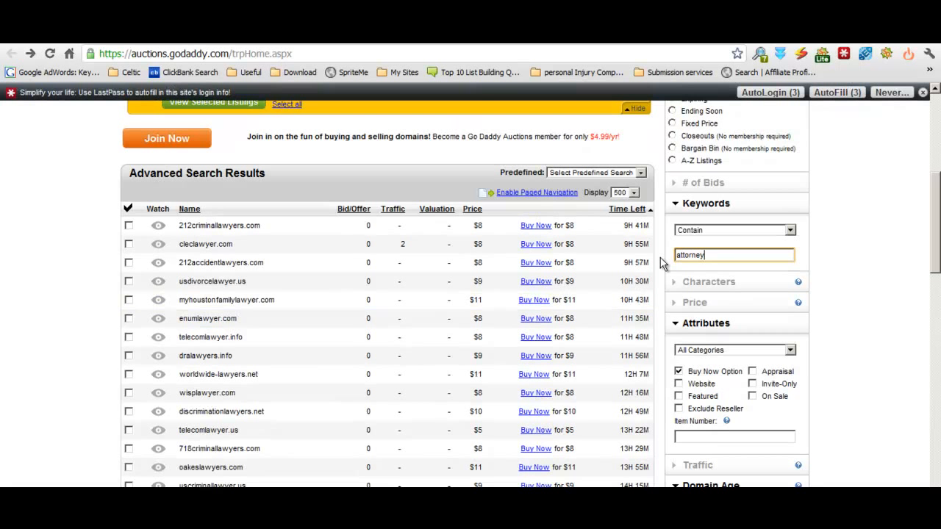
{"action": "scroll", "coordinate": [873, 316], "scroll_direction": "down", "scroll_amount": 5}
{"action": "left_click", "coordinate": [743, 304]}
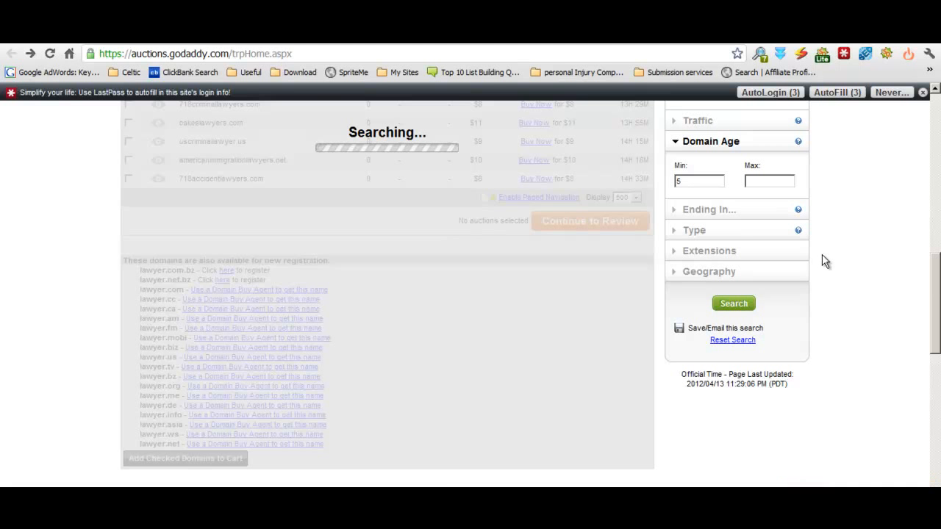
- Open the website of the $8 attorney domain with traffic of 11, check its SEOquake PageRank and age, and return to the results
{"action": "scroll", "coordinate": [825, 260], "scroll_direction": "up", "scroll_amount": 5}
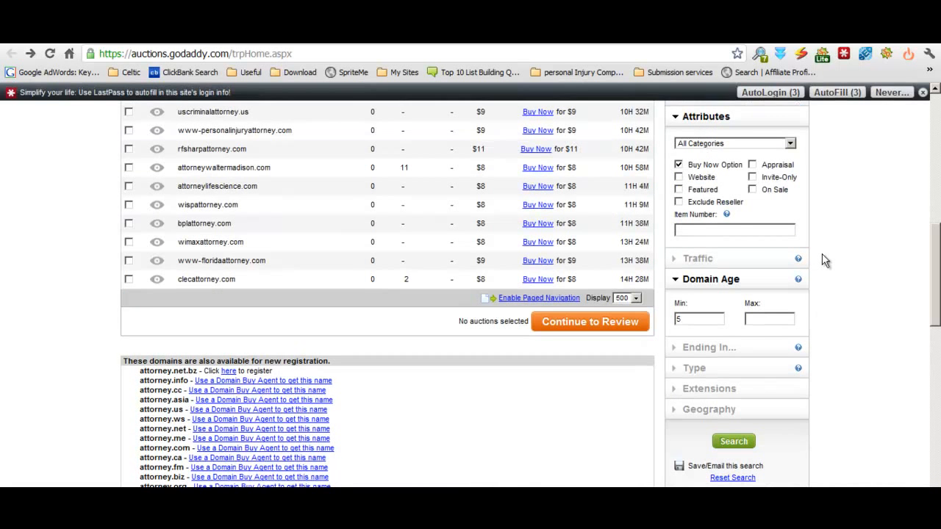
{"action": "scroll", "coordinate": [825, 260], "scroll_direction": "down", "scroll_amount": 1}
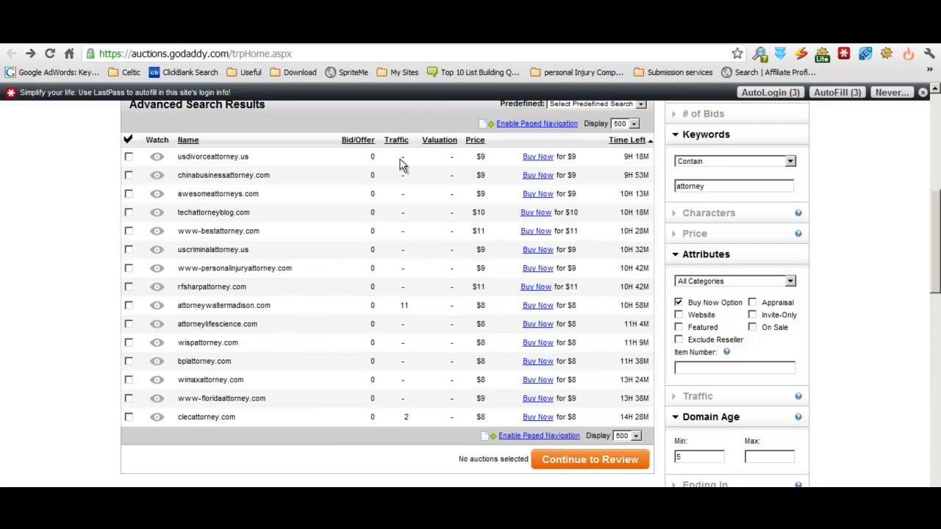
{"action": "left_click_drag", "start_coordinate": [289, 312], "coordinate": [180, 309]}
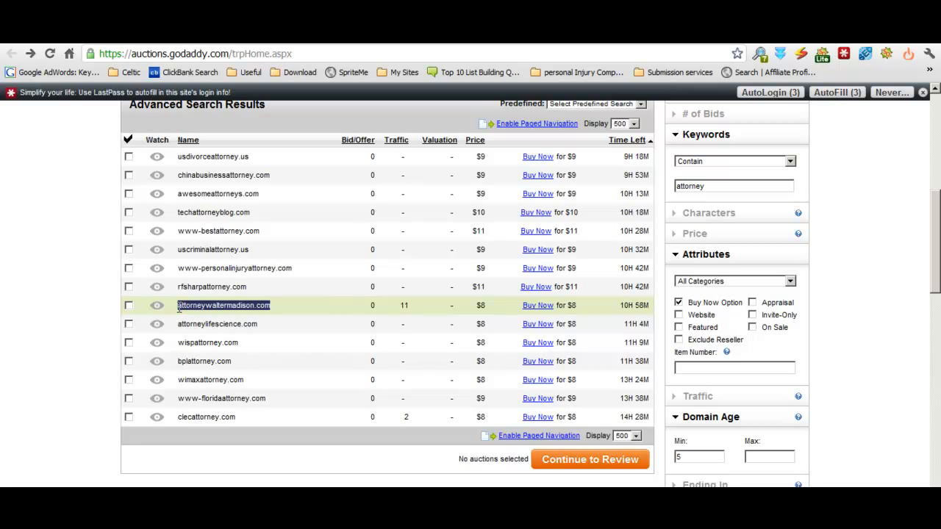
{"action": "right_click", "coordinate": [194, 305]}
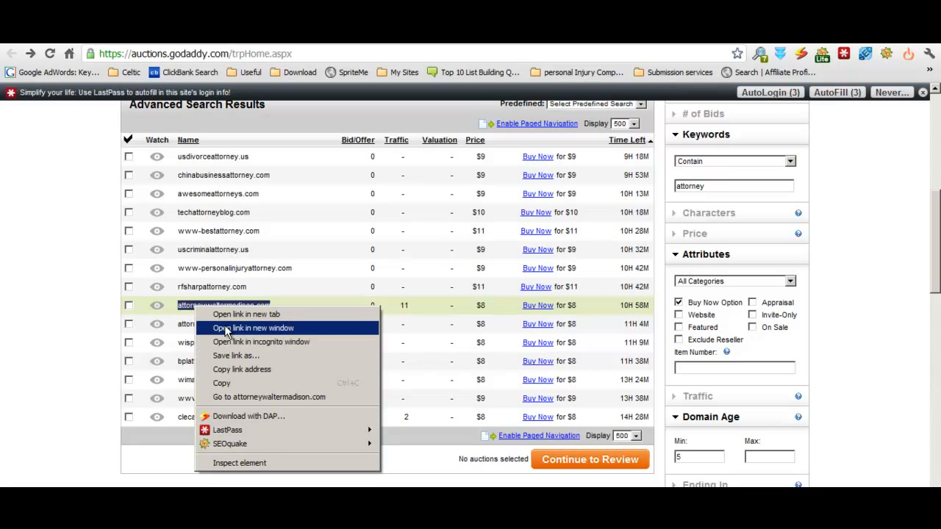
{"action": "left_click", "coordinate": [279, 398]}
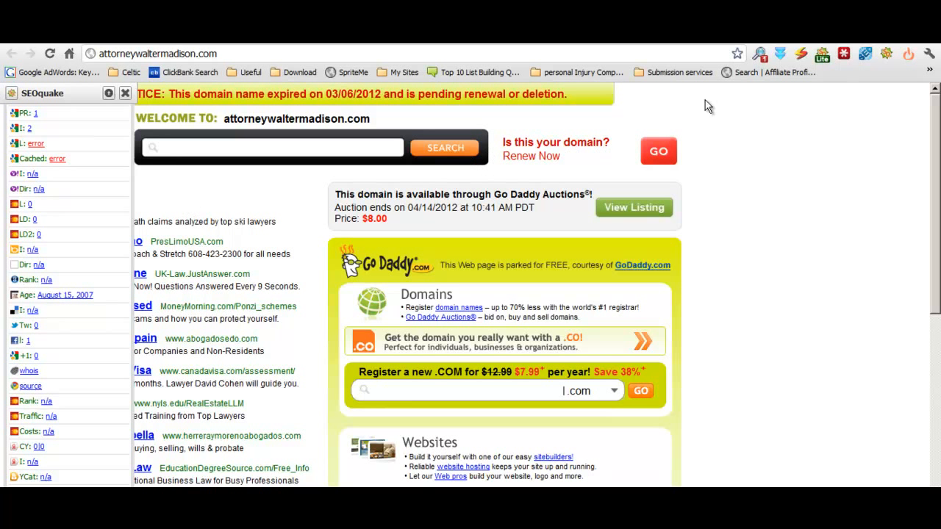
{"action": "left_click", "coordinate": [867, 59]}
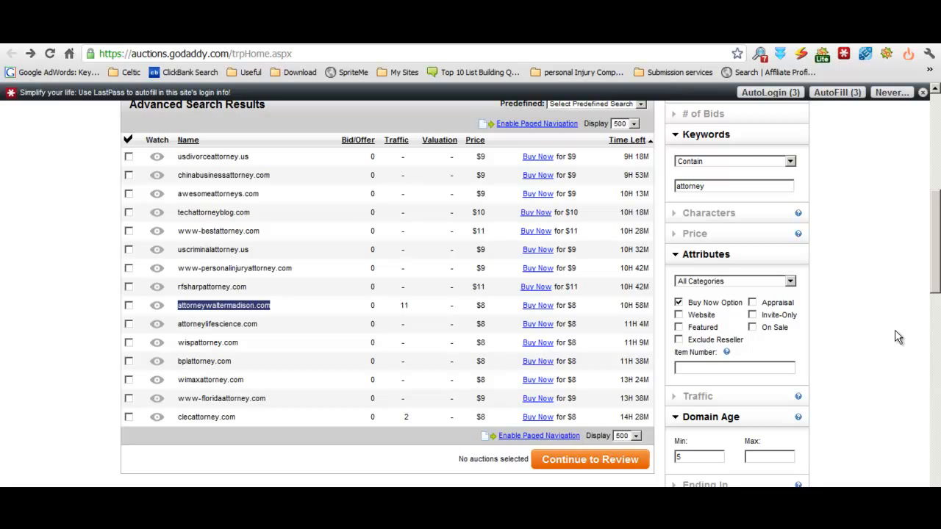
- Open the auctions Browse Inventory page and review its advanced search filters and its featured and most active domain listings
{"action": "left_click_drag", "start_coordinate": [936, 232], "coordinate": [936, 176]}
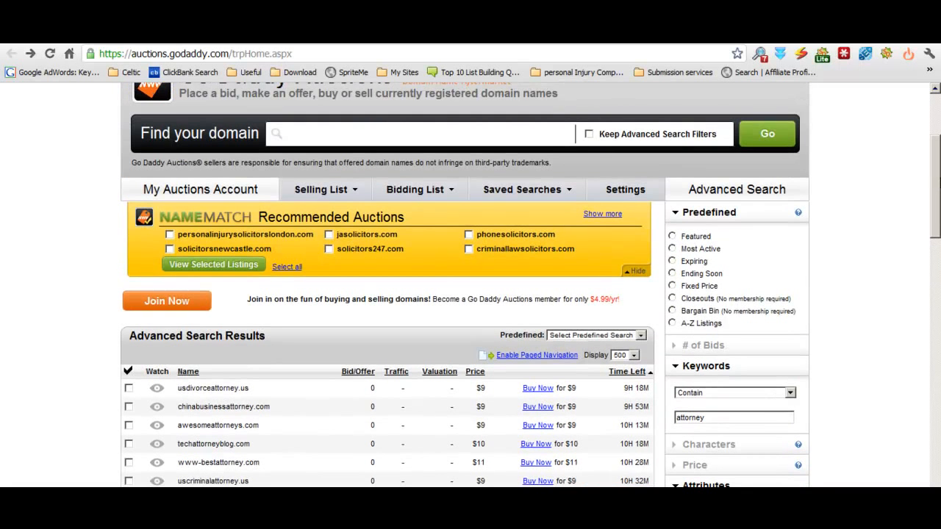
{"action": "scroll", "coordinate": [717, 395], "scroll_direction": "down", "scroll_amount": 4}
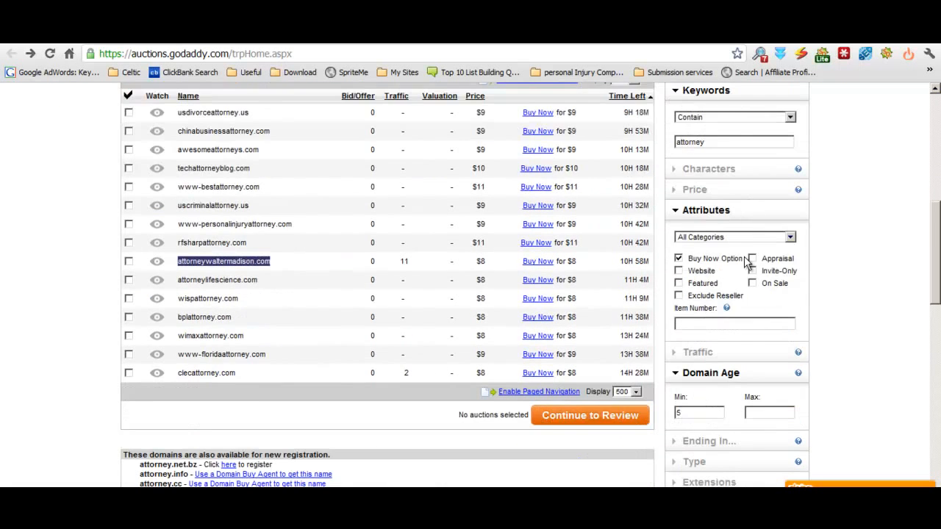
{"action": "scroll", "coordinate": [750, 294], "scroll_direction": "up", "scroll_amount": 5}
{"action": "scroll", "coordinate": [787, 293], "scroll_direction": "up", "scroll_amount": 3}
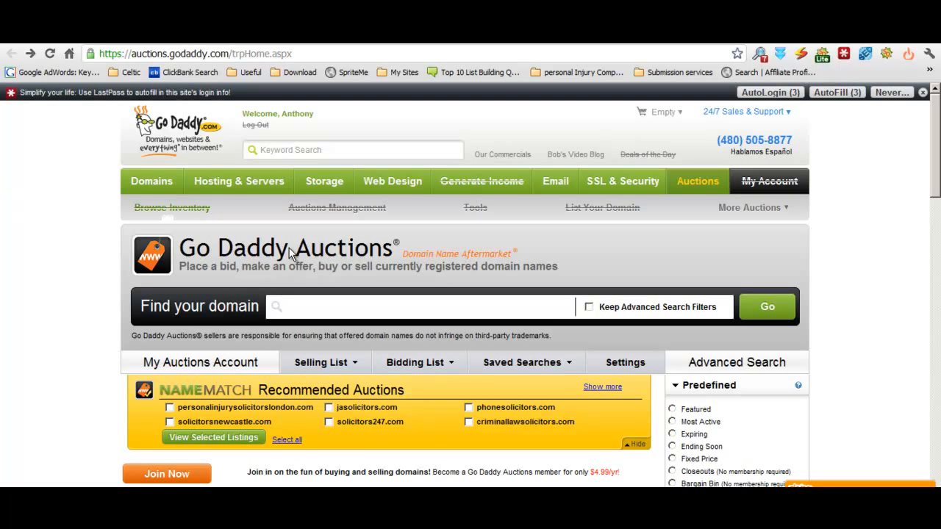
{"action": "mouse_move", "coordinate": [689, 189]}
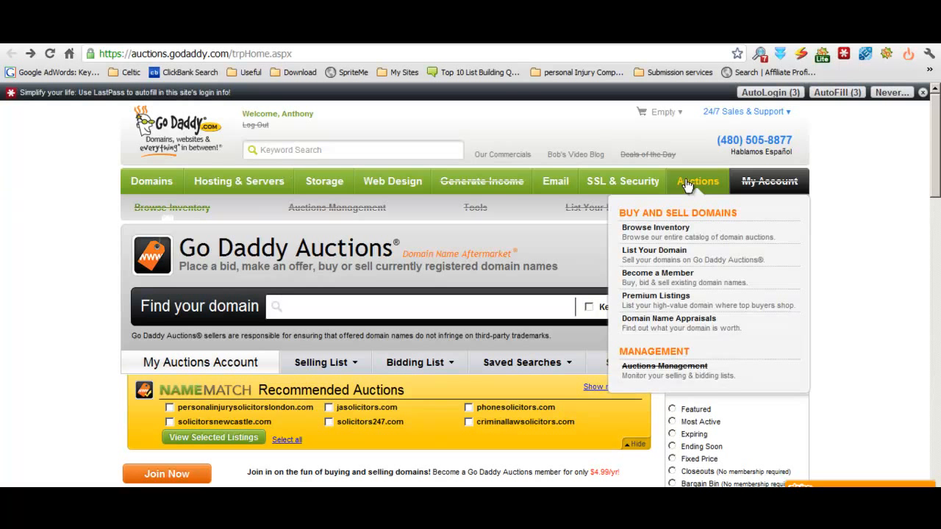
{"action": "left_click", "coordinate": [664, 237]}
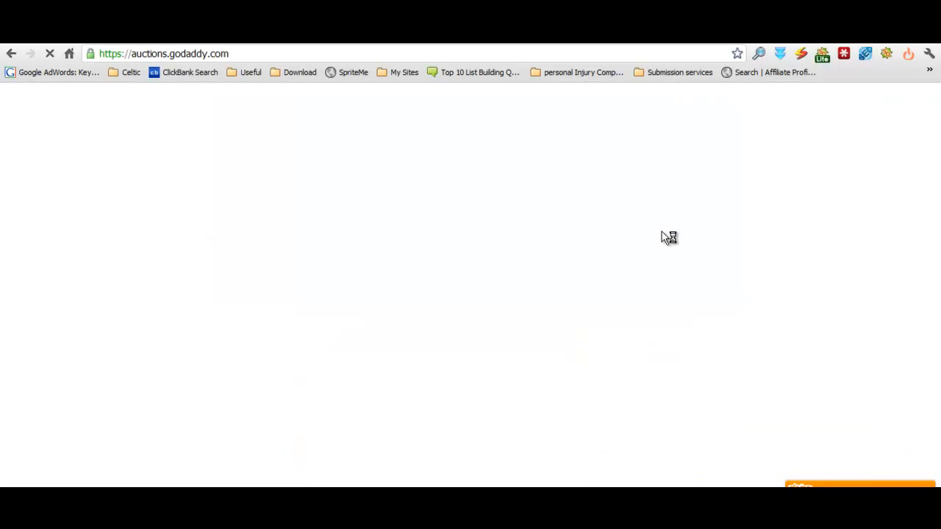
{"action": "scroll", "coordinate": [662, 233], "scroll_direction": "down", "scroll_amount": 3}
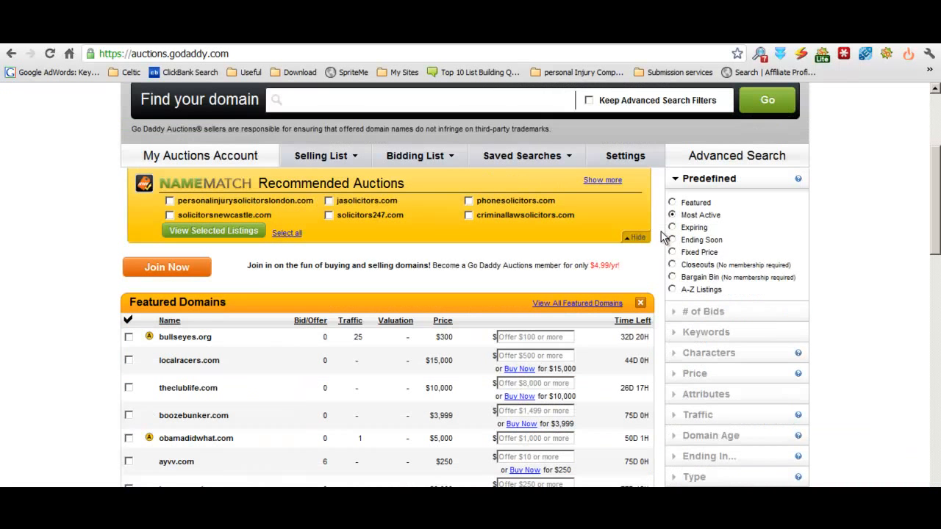
{"action": "scroll", "coordinate": [743, 258], "scroll_direction": "down", "scroll_amount": 3}
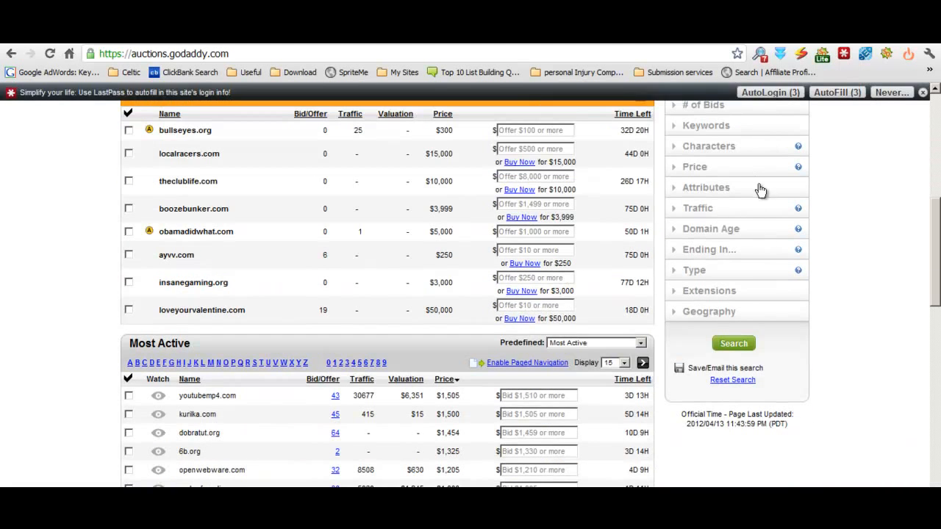
{"action": "scroll", "coordinate": [751, 186], "scroll_direction": "up", "scroll_amount": 2}
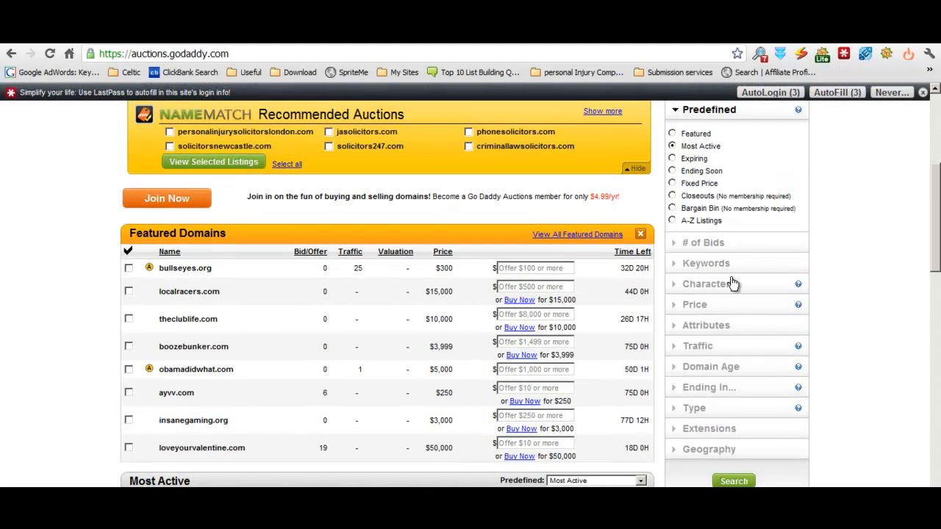
{"action": "scroll", "coordinate": [836, 260], "scroll_direction": "down", "scroll_amount": 4}
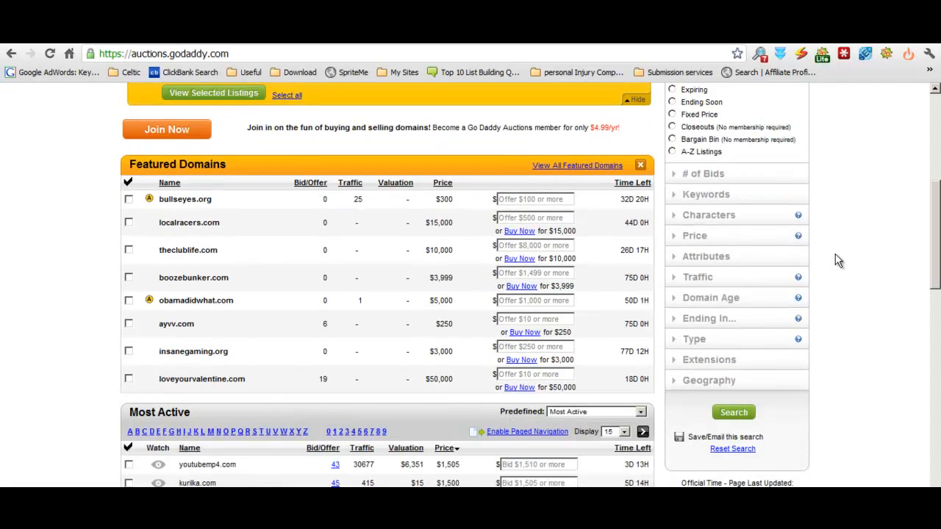
{"action": "scroll", "coordinate": [836, 260], "scroll_direction": "up", "scroll_amount": 5}
{"action": "scroll", "coordinate": [836, 256], "scroll_direction": "down", "scroll_amount": 3}
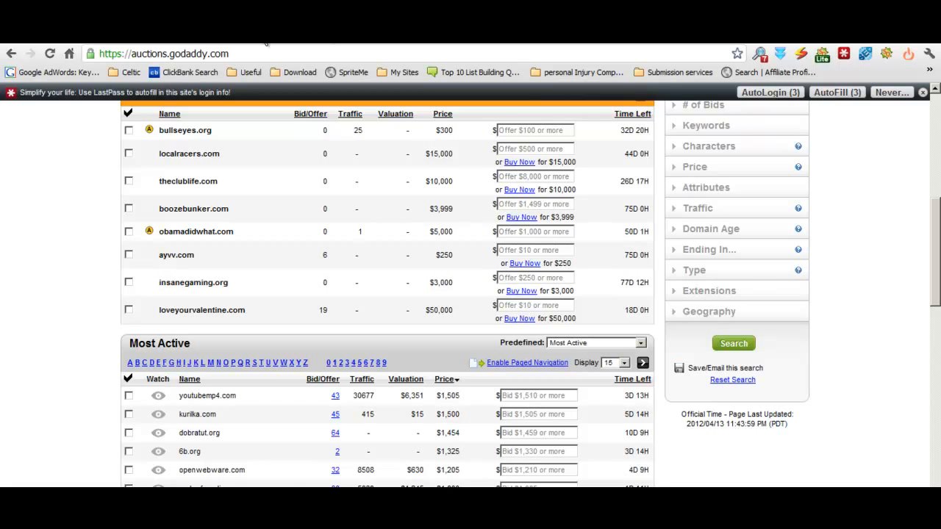
{"action": "left_click", "coordinate": [219, 33]}
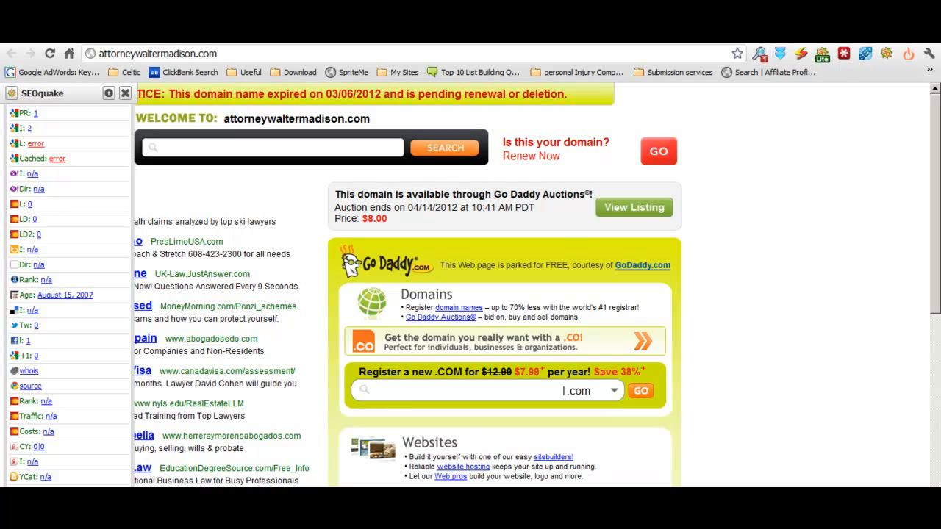
{"action": "left_click", "coordinate": [734, 494]}
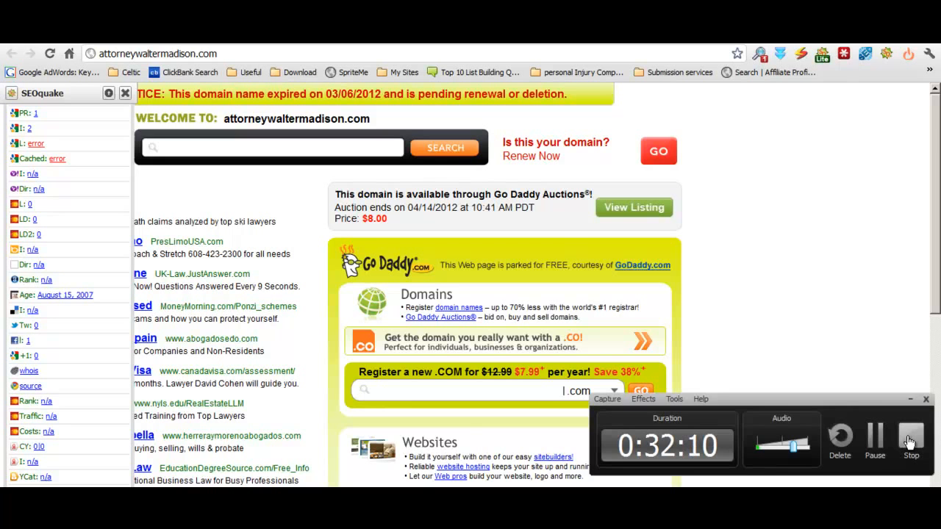